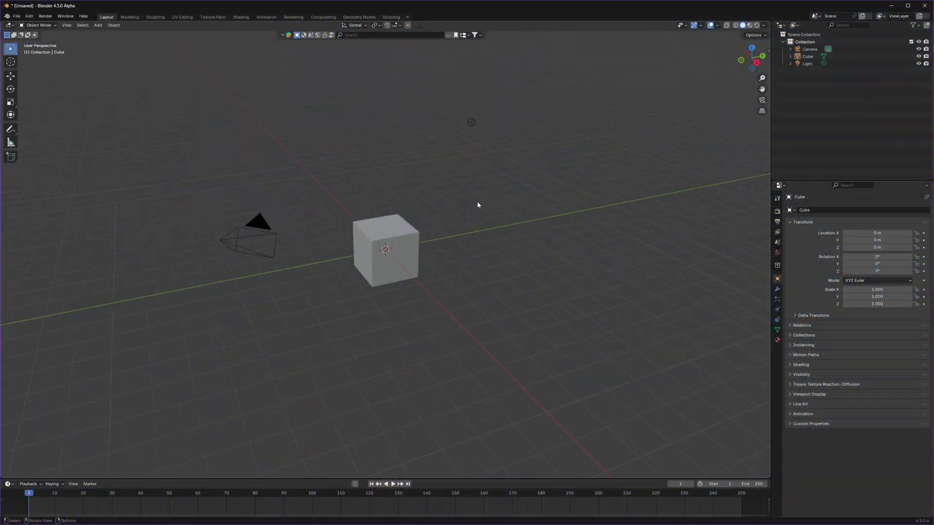
# Delete all the default scene objects and add a UV sphere at the origin.
pyautogui.press('a')
pyautogui.press('x')
pyautogui.click(502, 200)
pyautogui.hotkey('shift', 'a')
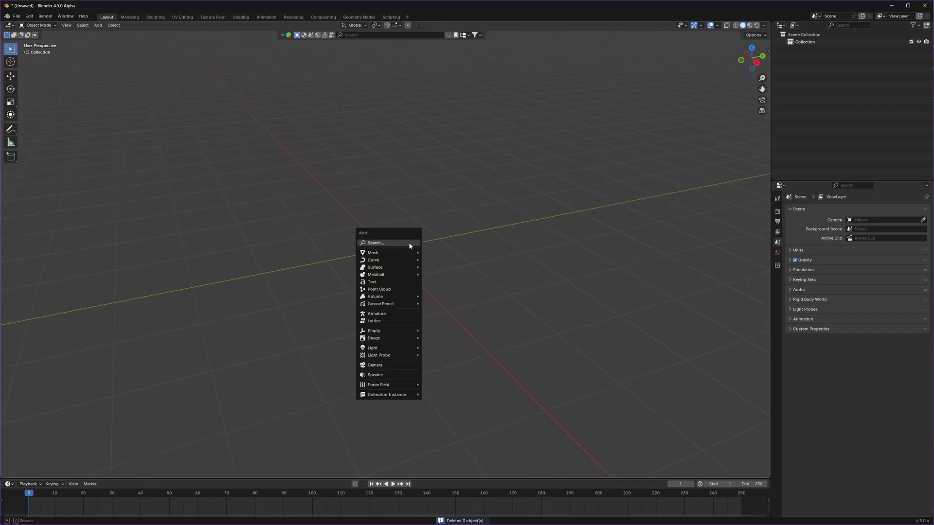
pyautogui.moveTo(389, 253)
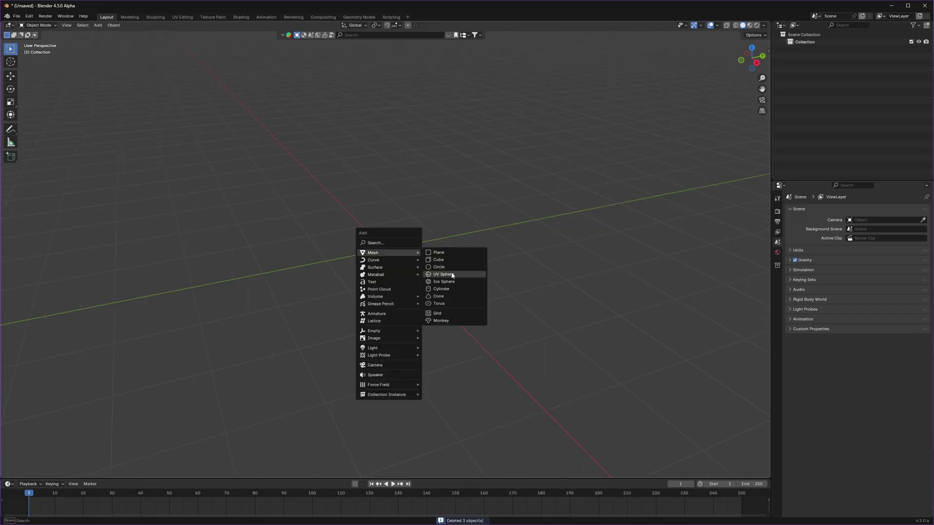
pyautogui.click(444, 275)
pyautogui.scroll(4, 414, 258)
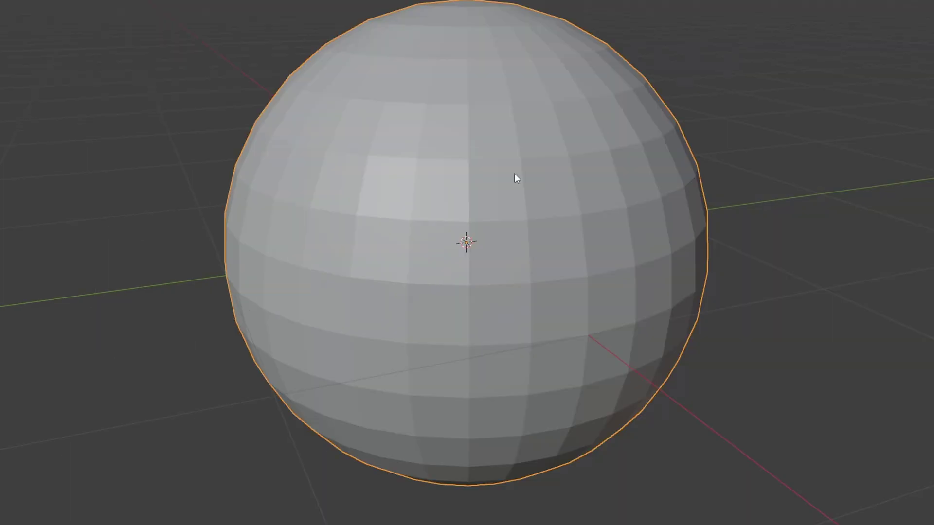
# Shade the sphere smooth and switch the 3D viewport to material preview shading.
pyautogui.rightClick(398, 211)
pyautogui.click(489, 174)
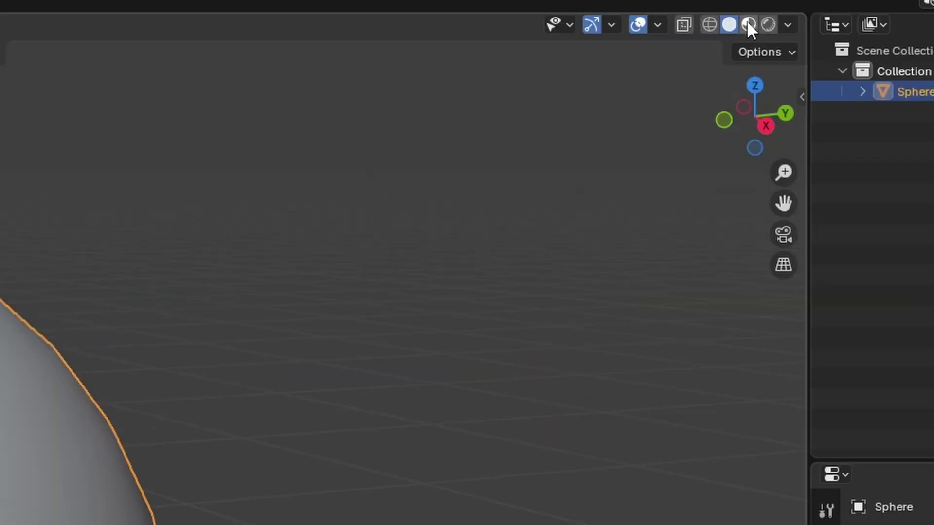
pyautogui.click(749, 24)
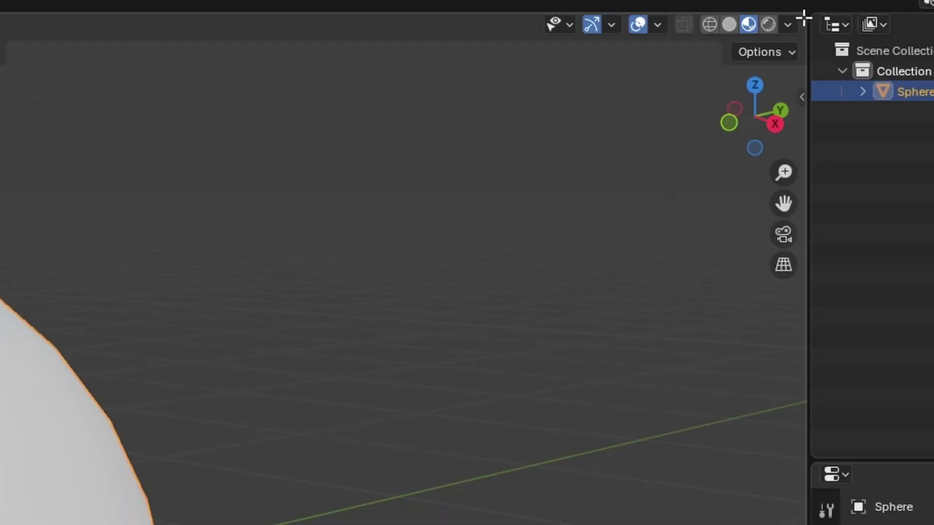
# Split the 3D viewport vertically and turn the new area into a Shader Editor.
pyautogui.moveTo(769, 23); pyautogui.dragTo(432, 32)
pyautogui.click(444, 25)
pyautogui.click(460, 83)
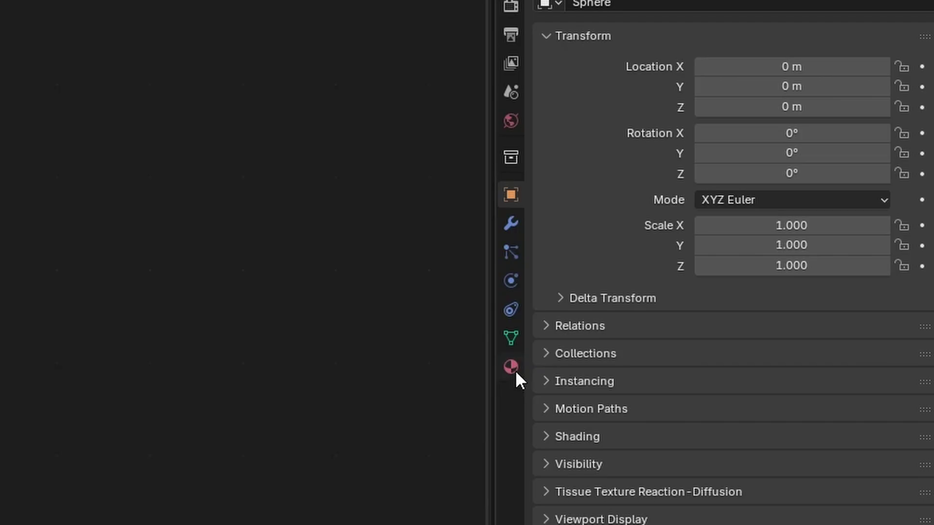
# Create a new material on the sphere and name it EARTH.
pyautogui.click(512, 367)
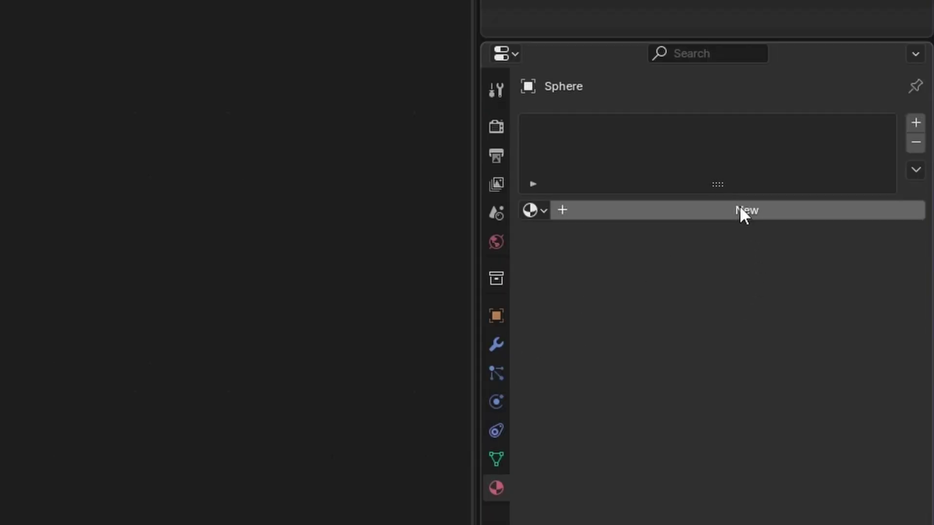
pyautogui.click(755, 90)
pyautogui.doubleClick(620, 131)
pyautogui.write('EATH')
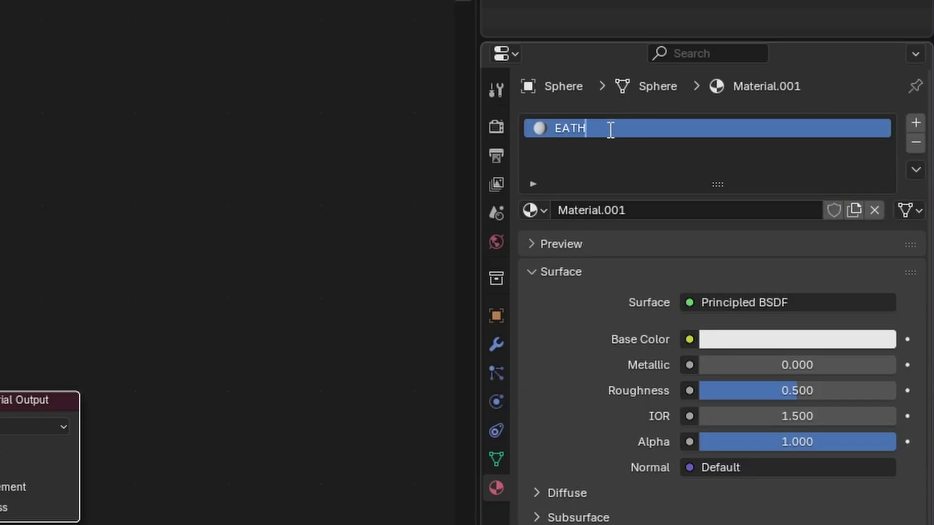
pyautogui.press('Return')
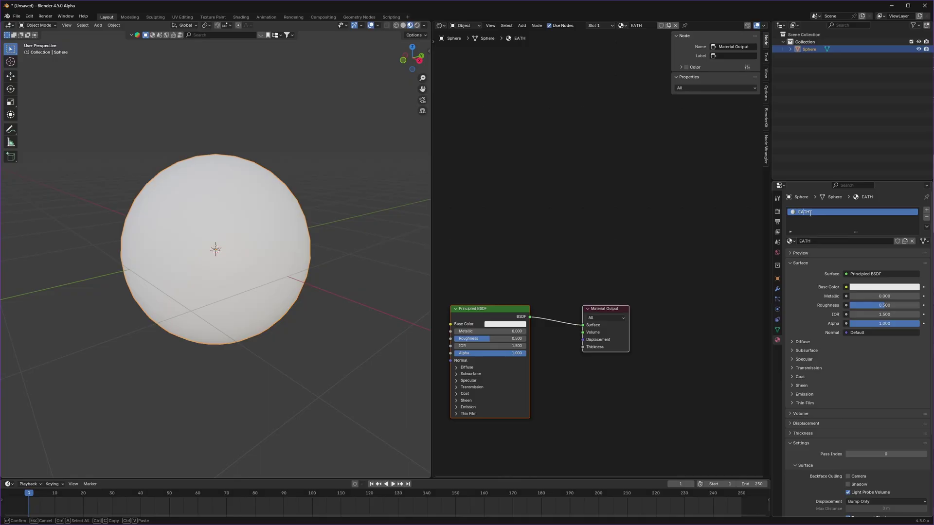
pyautogui.write('RTH')
pyautogui.press('Return')
# Hide the node editor's sidebar and add an Image Texture node in front of the Principled BSDF.
pyautogui.press('n')
pyautogui.moveTo(541, 248); pyautogui.dragTo(631, 183, button='middle')
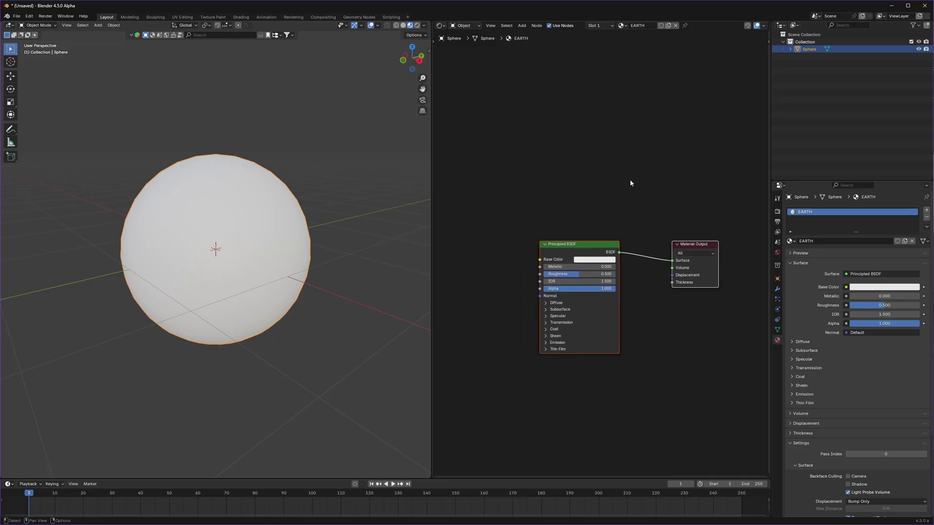
pyautogui.scroll(2, 603, 202)
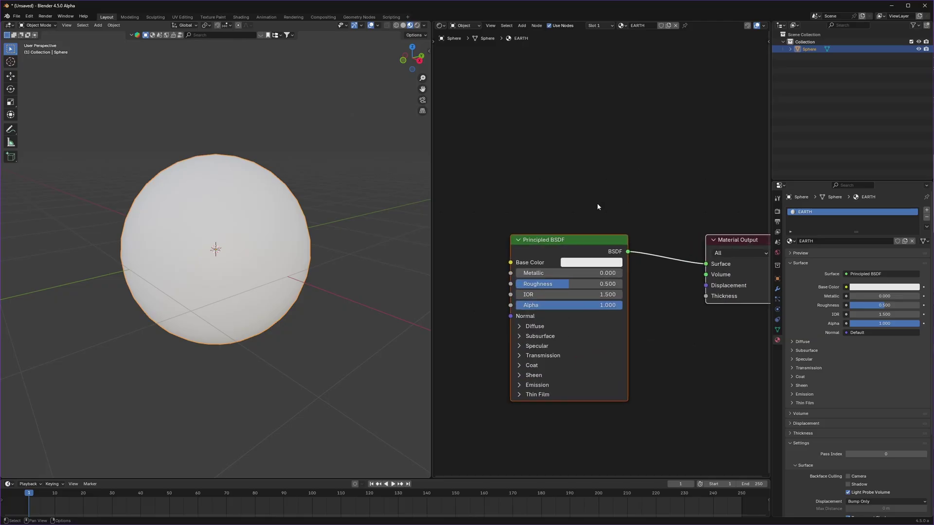
pyautogui.scroll(-1, 592, 207)
pyautogui.moveTo(592, 208); pyautogui.dragTo(673, 207, button='middle')
pyautogui.click(537, 218)
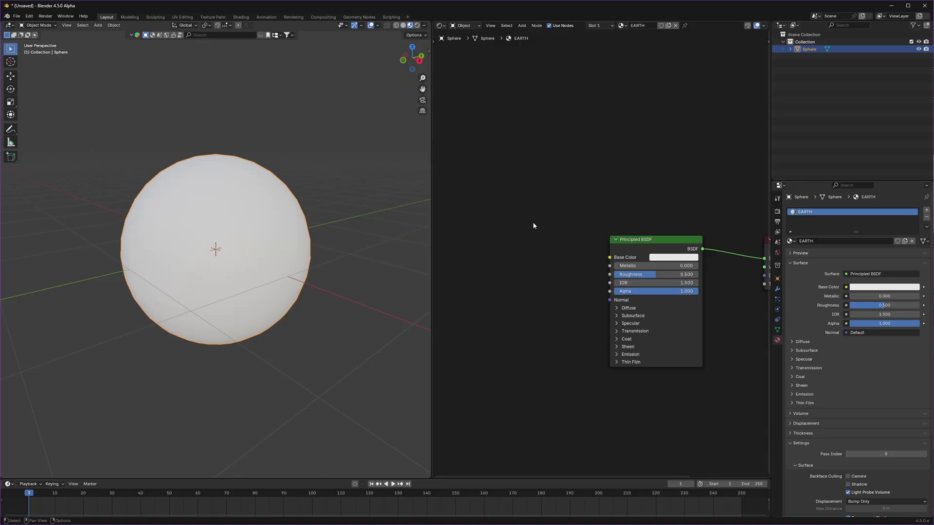
pyautogui.hotkey('shift', 'a')
pyautogui.write('ima')
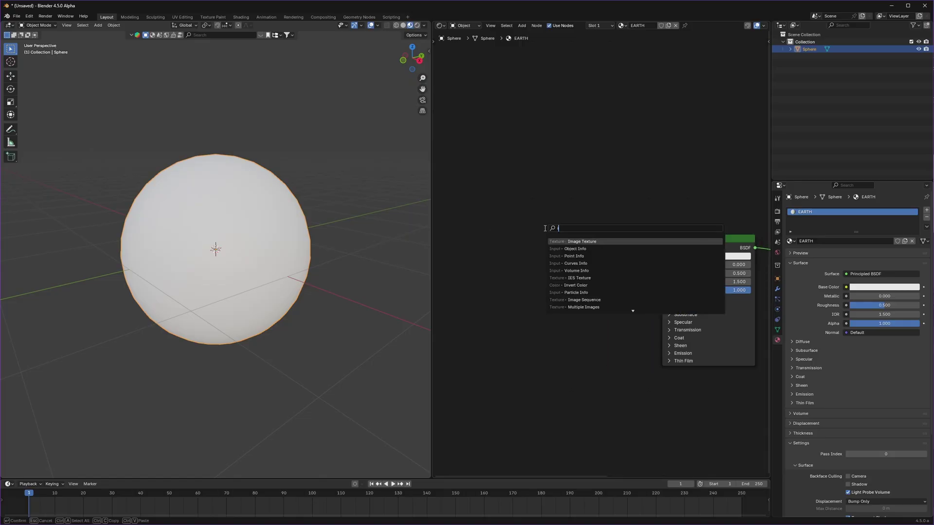
pyautogui.press('Return')
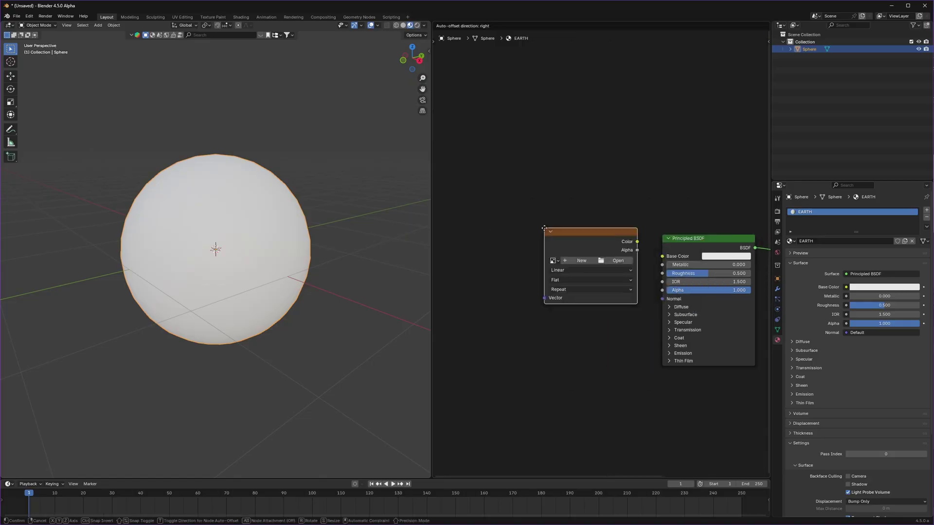
pyautogui.click(490, 219)
pyautogui.scroll(4, 602, 255)
pyautogui.moveTo(572, 246); pyautogui.dragTo(628, 249, button='middle')
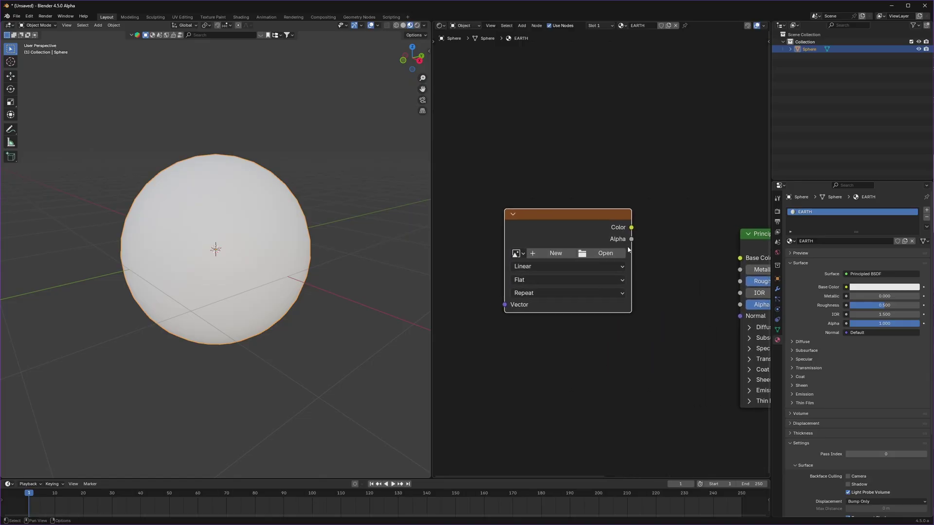
# Load earth_color_10K.tif from the NASA Earth Textures folder into the Image Texture node.
pyautogui.click(601, 253)
pyautogui.doubleClick(73, 219)
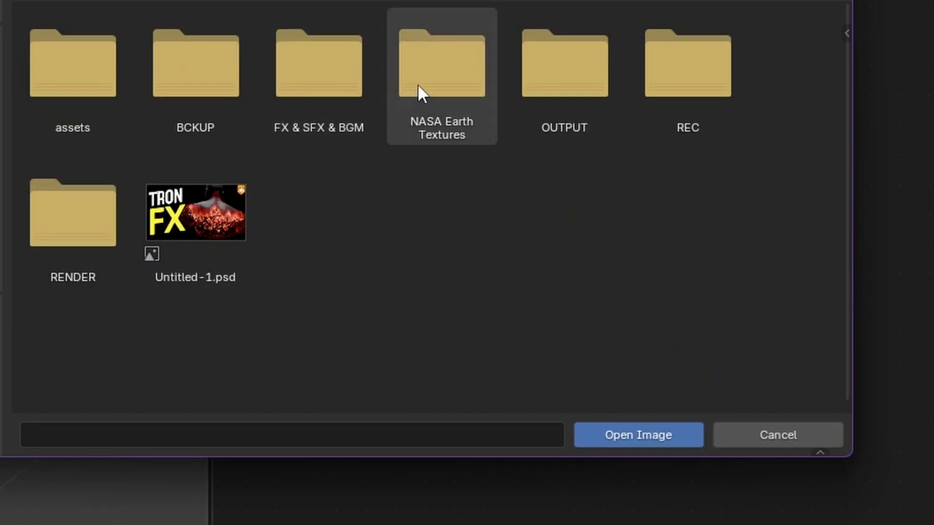
pyautogui.doubleClick(419, 90)
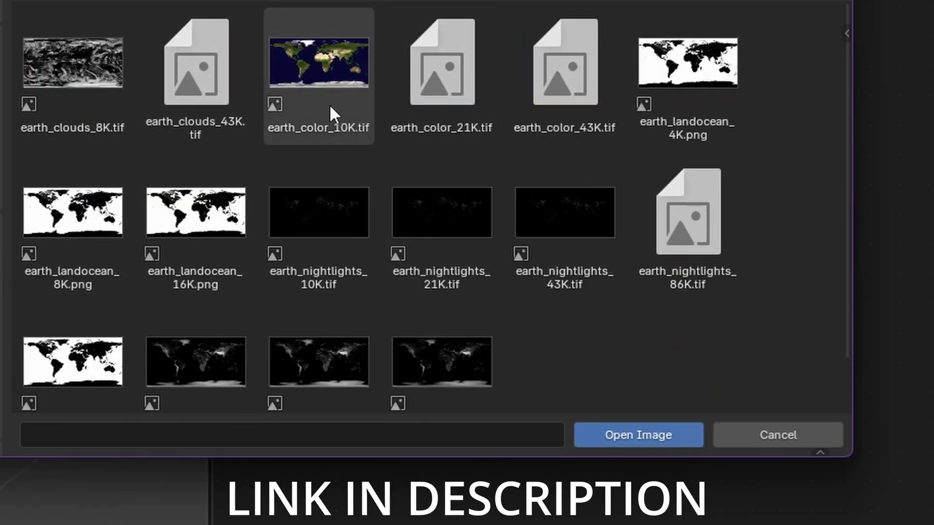
pyautogui.click(305, 66)
pyautogui.click(608, 434)
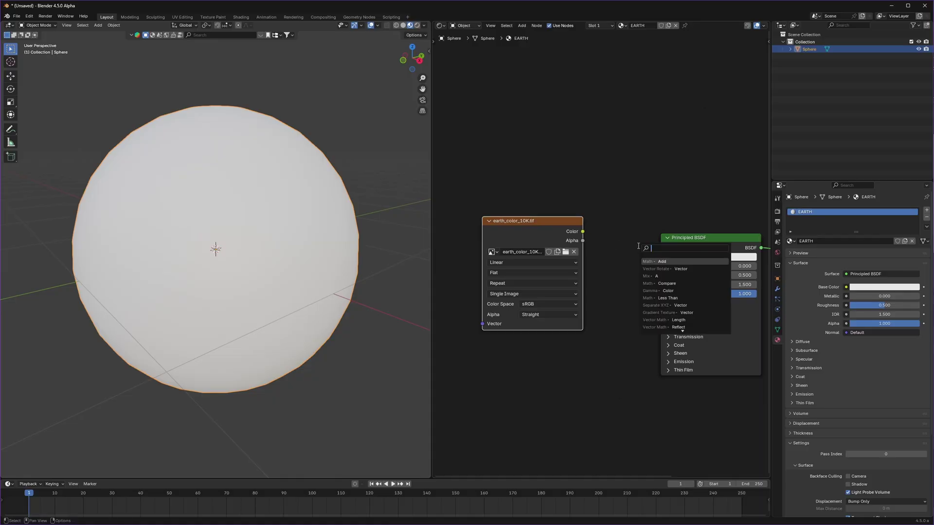
# Connect the image texture's Color output to the Principled BSDF's Base Color.
pyautogui.moveTo(582, 232); pyautogui.dragTo(661, 257)
pyautogui.moveTo(370, 249)
pyautogui.mouseDown(button='middle')
pyautogui.moveTo(255, 244)
pyautogui.moveTo(337, 259)
pyautogui.moveTo(313, 291)
pyautogui.moveTo(317, 284)
pyautogui.moveTo(243, 242)
pyautogui.moveTo(376, 253)
pyautogui.mouseUp(button='middle')
pyautogui.scroll(1, 376, 252)
pyautogui.scroll(-1, 589, 304)
pyautogui.scroll(-3, 590, 304)
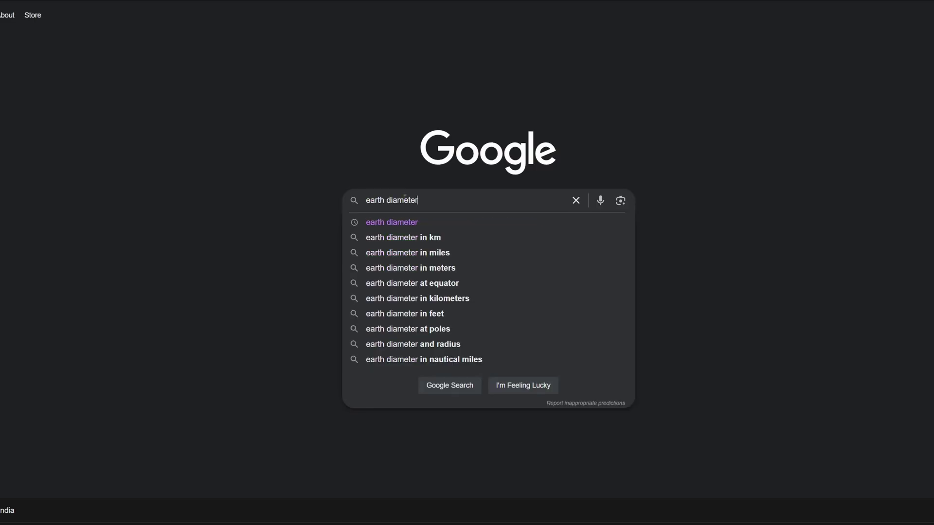
# Switch to the browser and look up "earth diameter" on Google.
pyautogui.press('Return')
pyautogui.moveTo(108, 128); pyautogui.dragTo(219, 133)
pyautogui.click(139, 136)
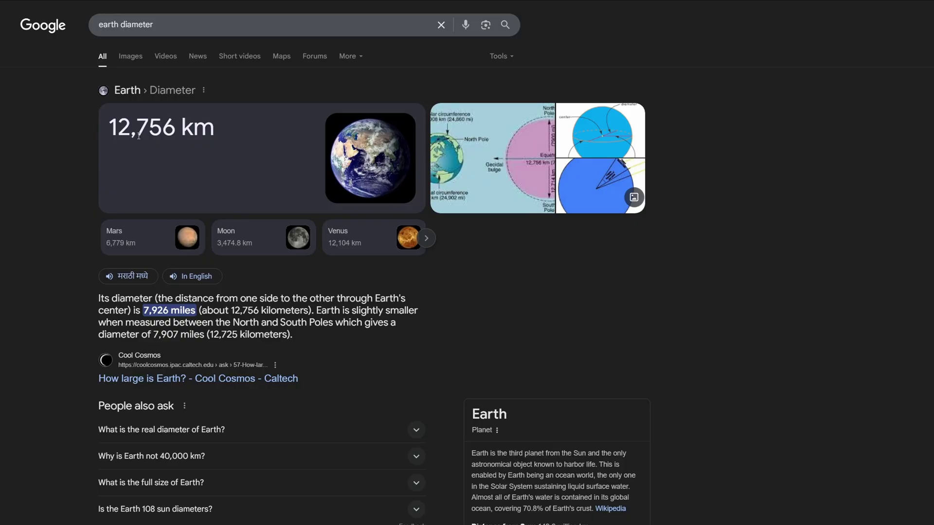
pyautogui.moveTo(112, 132); pyautogui.dragTo(161, 130)
pyautogui.click(141, 135)
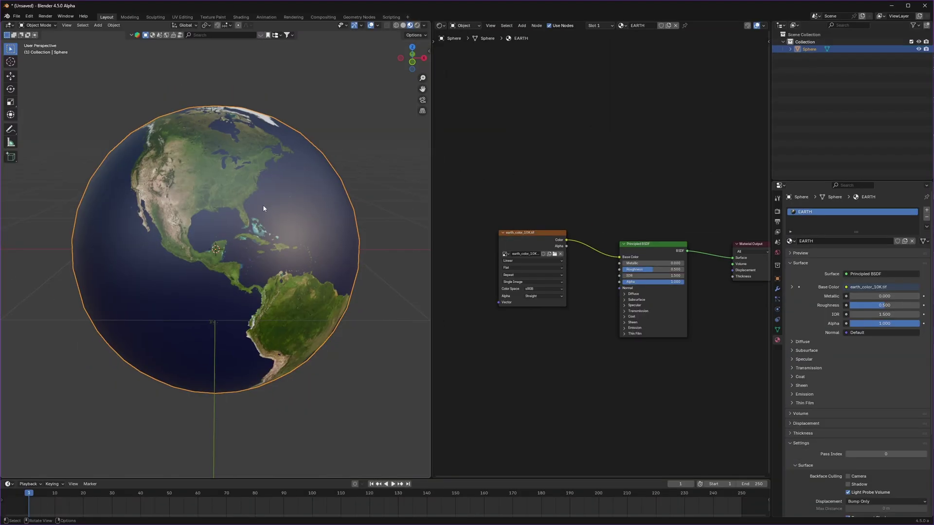
# Back in Blender, set the sphere's X, Y and Z dimensions to 1275 m.
pyautogui.press('n')
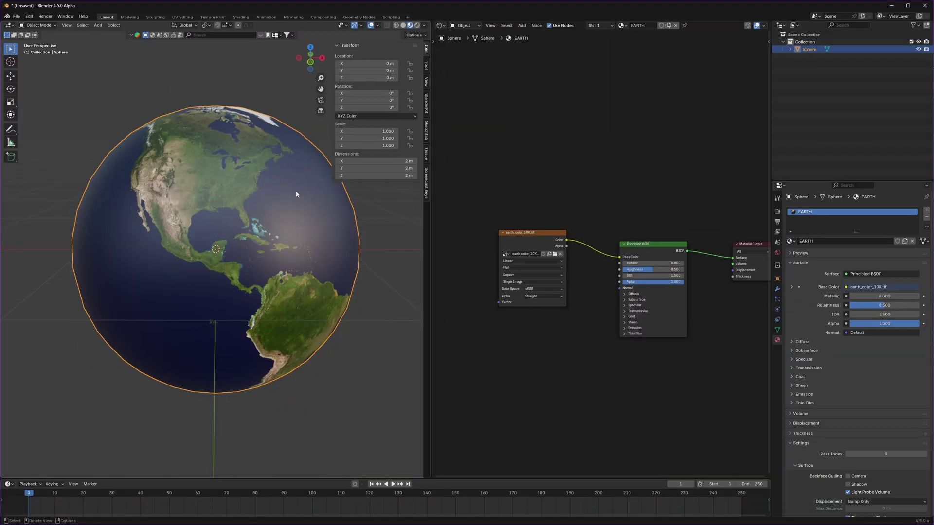
pyautogui.press('n')
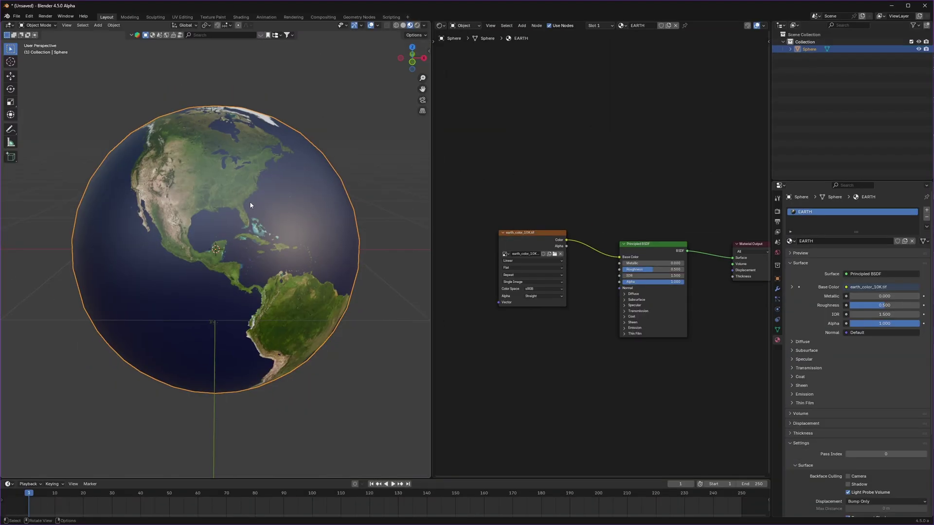
pyautogui.press('n')
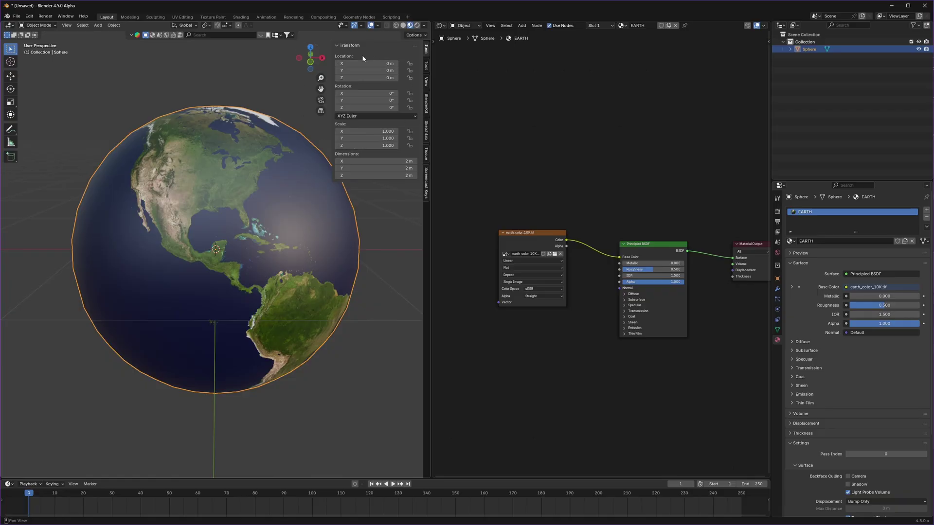
pyautogui.click(376, 162)
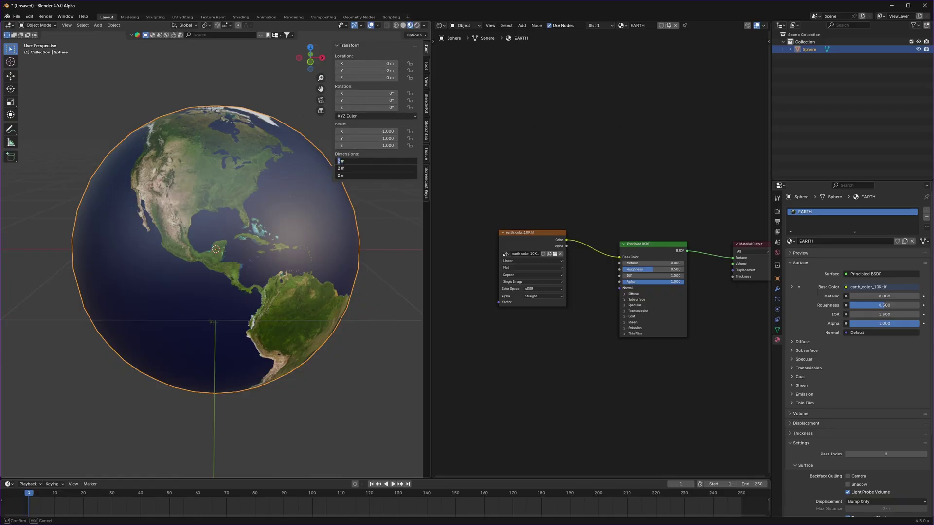
pyautogui.write('12,75')
pyautogui.press('Delete')
pyautogui.press('Return')
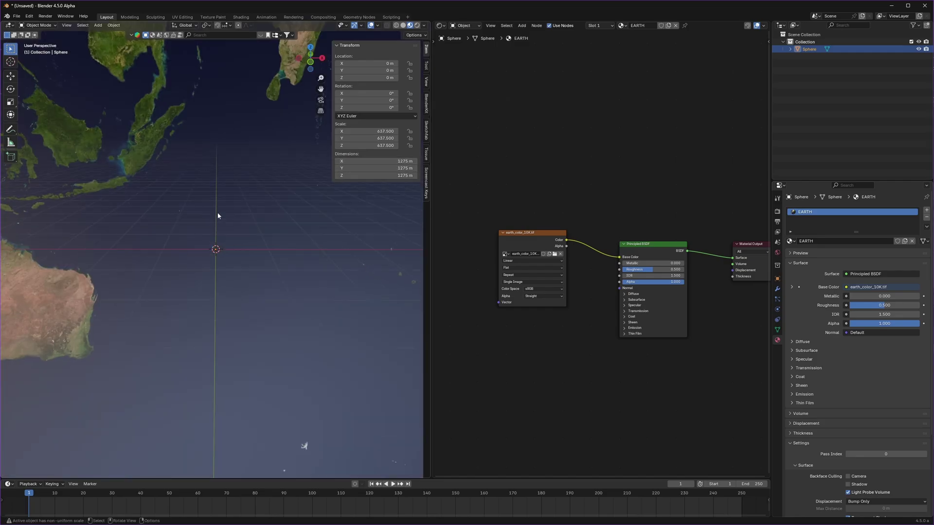
# Examine how the enlarged Earth sphere displays in the viewport from increasing distance.
pyautogui.press('n')
pyautogui.scroll(-14, 218, 215)
pyautogui.moveTo(217, 215)
pyautogui.mouseDown(button='middle')
pyautogui.moveTo(240, 217)
pyautogui.moveTo(180, 224)
pyautogui.moveTo(220, 218)
pyautogui.mouseUp(button='middle')
pyautogui.scroll(-1, 212, 221)
pyautogui.scroll(1, 219, 218)
pyautogui.scroll(-5, 219, 218)
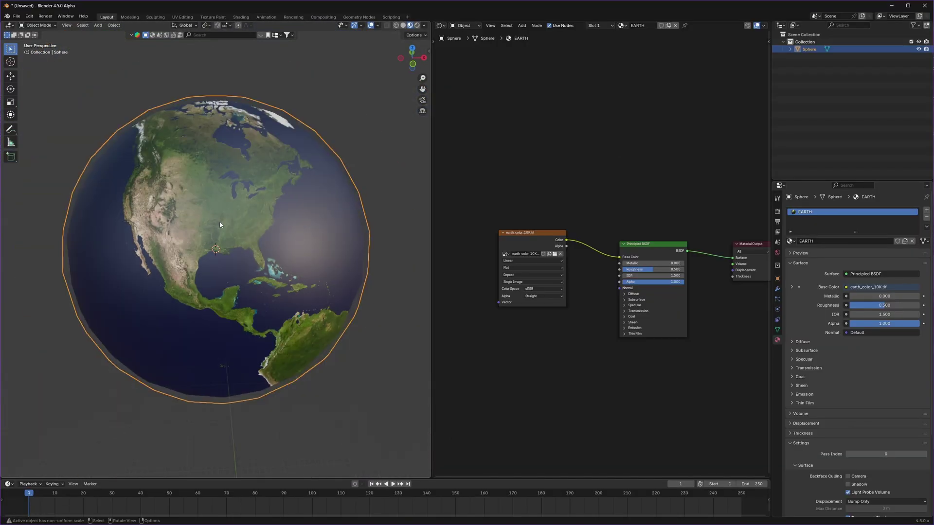
pyautogui.scroll(-1, 217, 209)
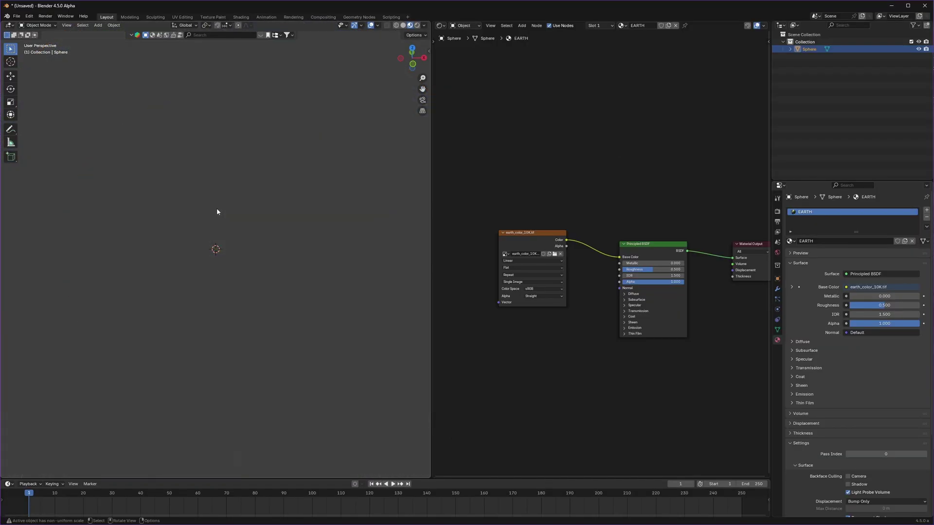
pyautogui.hotkey('alt', 'h')
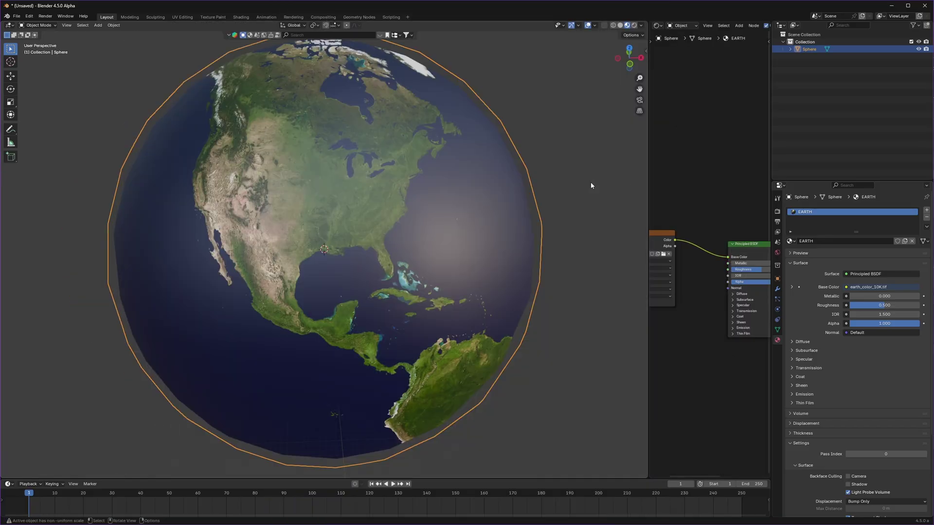
pyautogui.press('h')
pyautogui.hotkey('alt', 'h')
# Set the 3D viewport's clip end distance to 10000 m.
pyautogui.press('n')
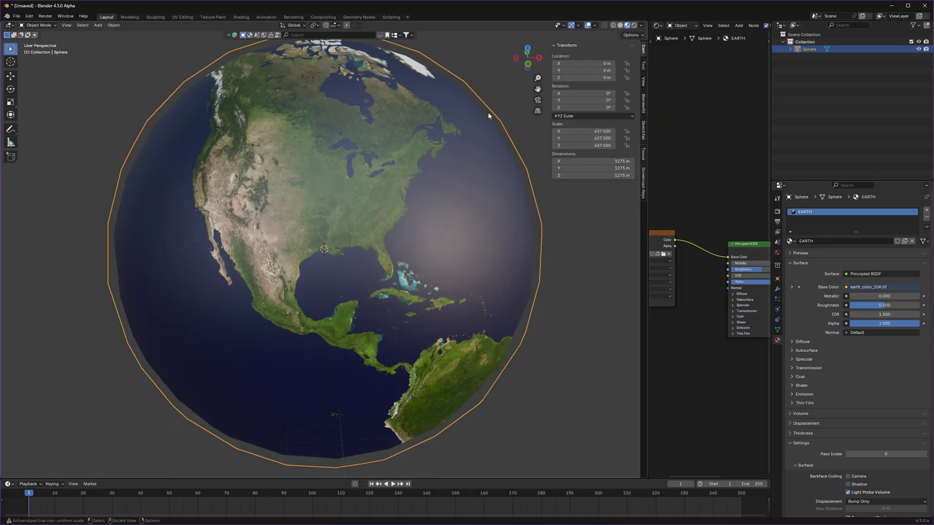
pyautogui.click(644, 82)
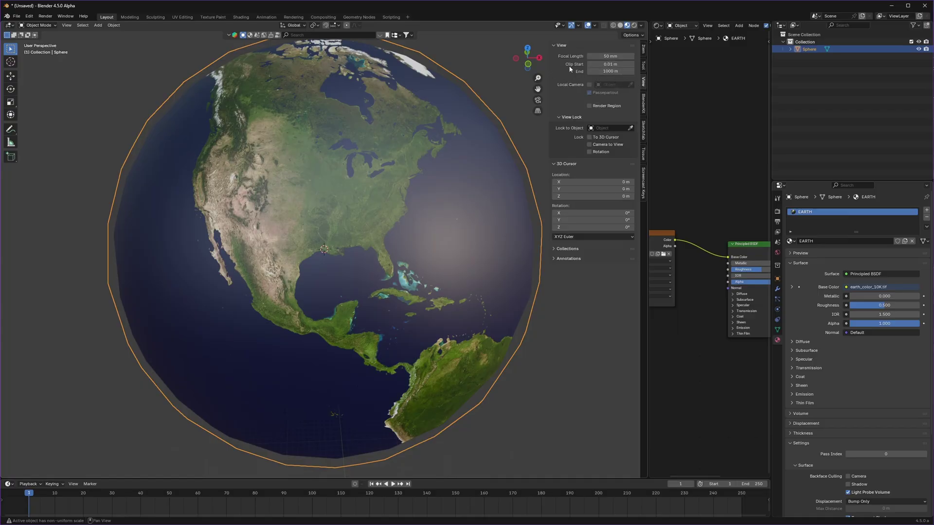
pyautogui.doubleClick(597, 71)
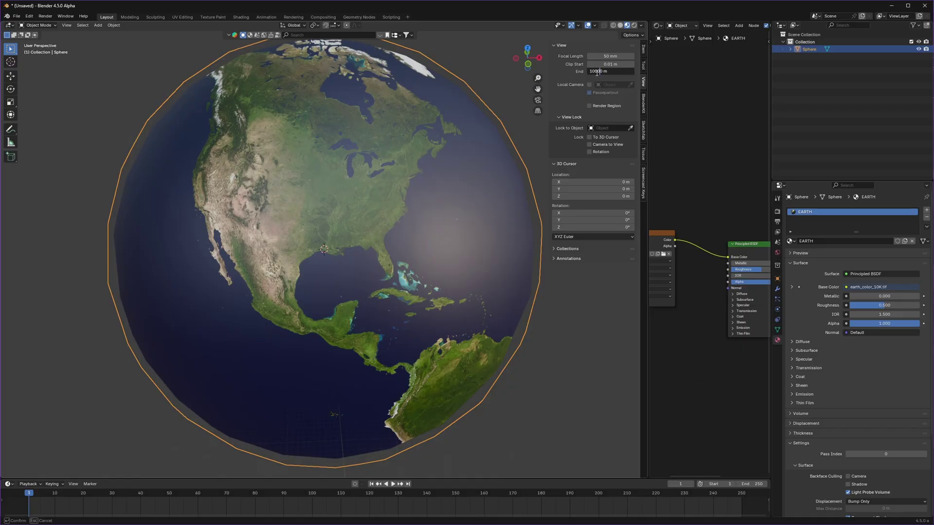
pyautogui.press('Return')
pyautogui.scroll(-6, 307, 276)
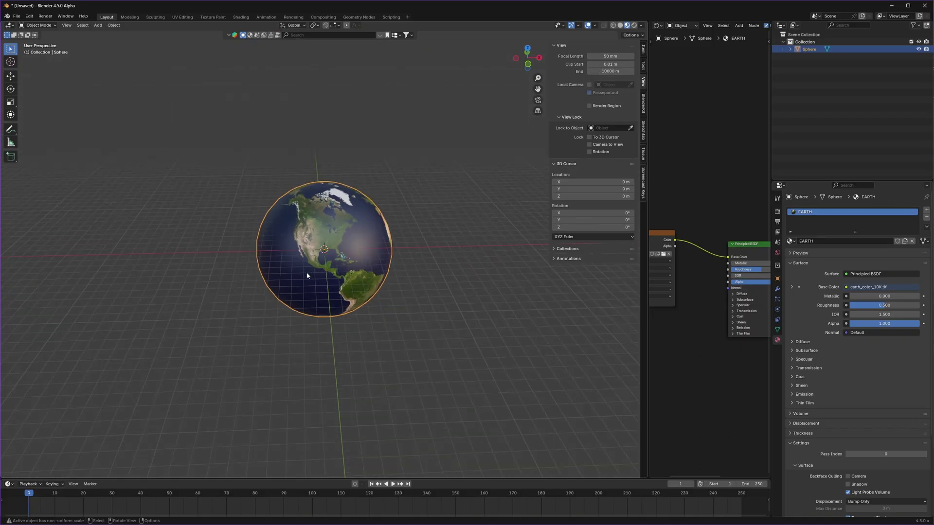
pyautogui.press('n')
pyautogui.scroll(7, 428, 221)
pyautogui.moveTo(414, 222); pyautogui.dragTo(416, 225, button='middle')
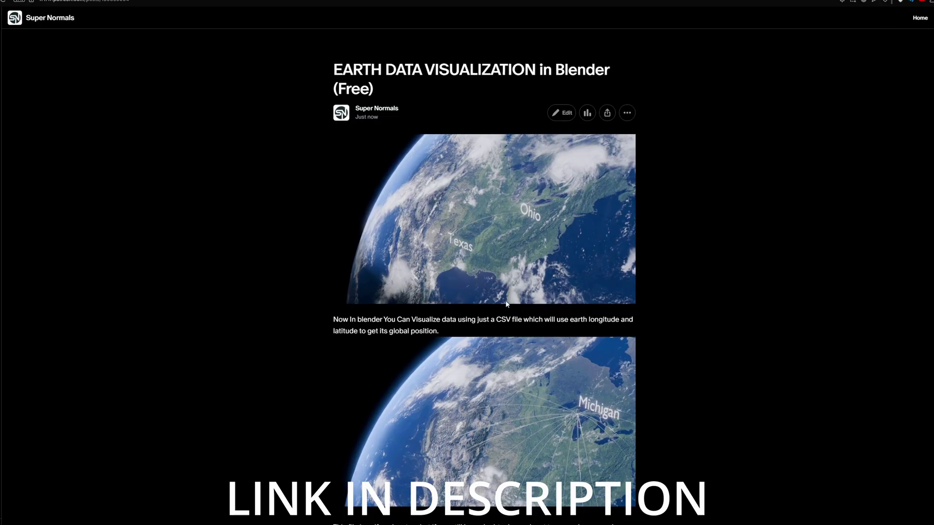
# Switch to the browser and look through the "EARTH DATA VISUALIZATION in Blender (Free)" post down to its attachments.
pyautogui.scroll(-5, 471, 249)
pyautogui.scroll(-7, 471, 246)
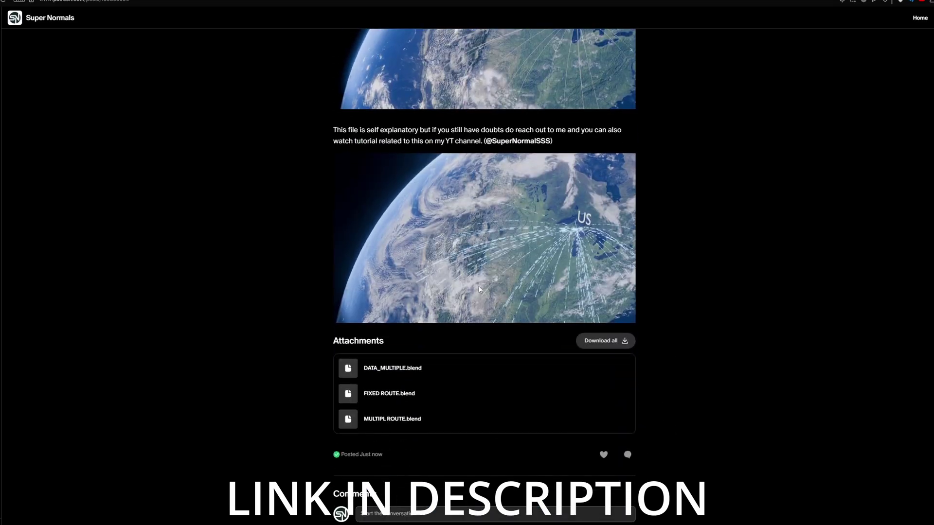
# Look over the related and popular posts below the attachments and return to the start of the page.
pyautogui.scroll(-2, 485, 341)
pyautogui.scroll(-1, 279, 267)
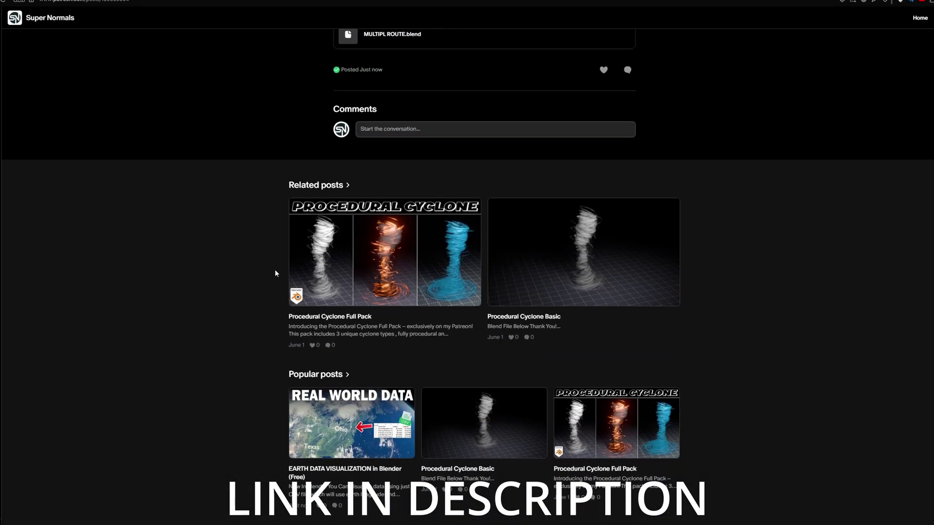
pyautogui.scroll(3, 324, 319)
pyautogui.scroll(9, 322, 319)
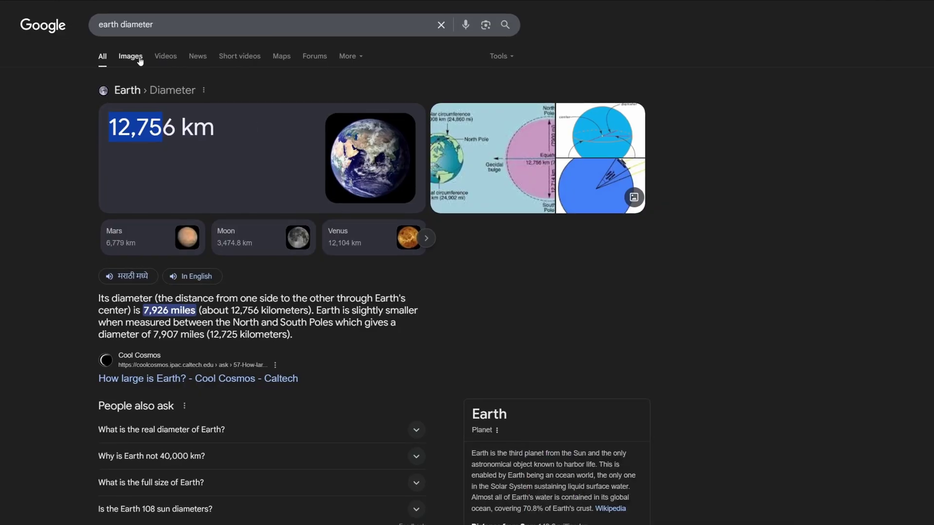
# Search Google for the US airport latitude longitude database and open the LatLong.net list of airports in the United States.
pyautogui.click(166, 25)
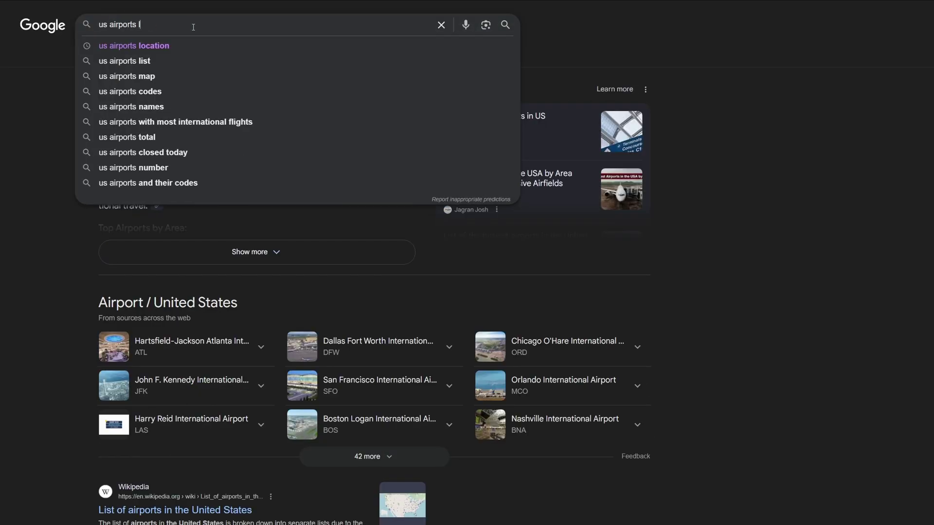
pyautogui.write('l')
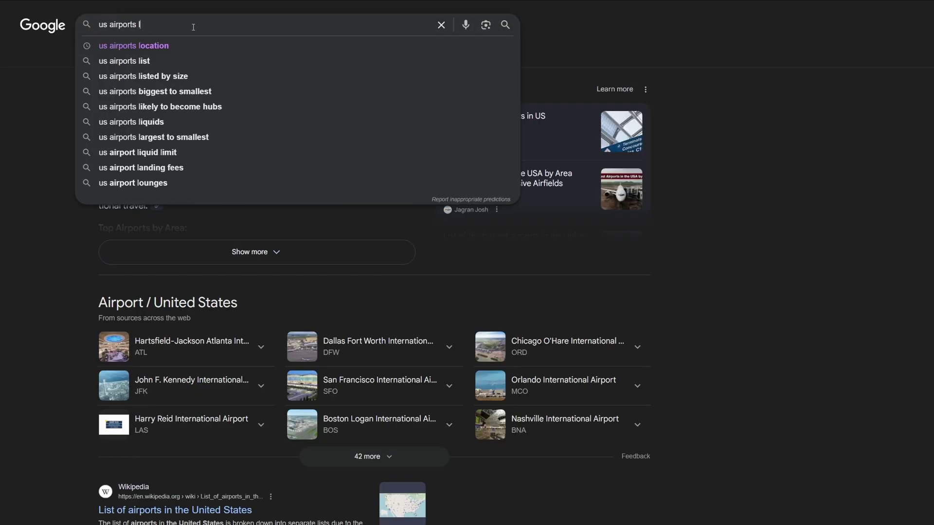
pyautogui.write('ongi')
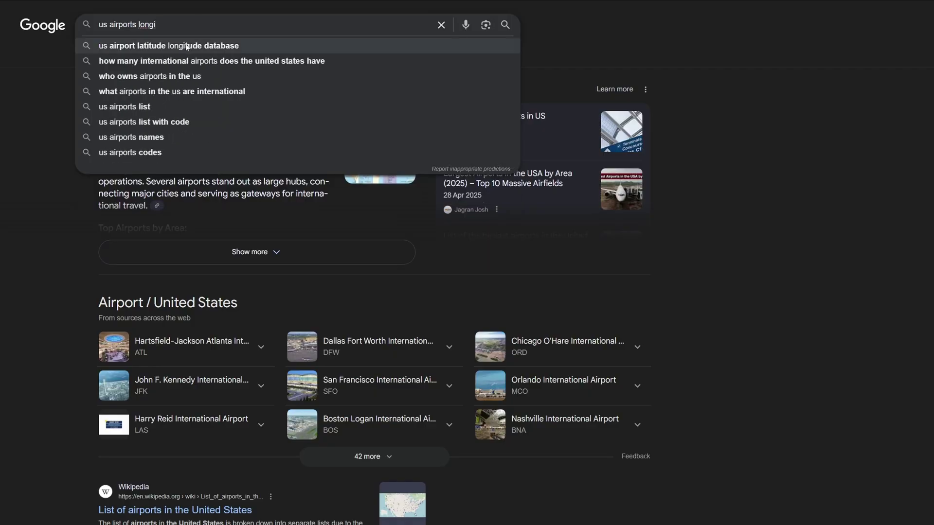
pyautogui.click(161, 46)
pyautogui.click(158, 112)
# Copy the entire United States airports table, including the Place Name, Latitude and Longitude headers.
pyautogui.scroll(-17, 302, 273)
pyautogui.scroll(18, 308, 269)
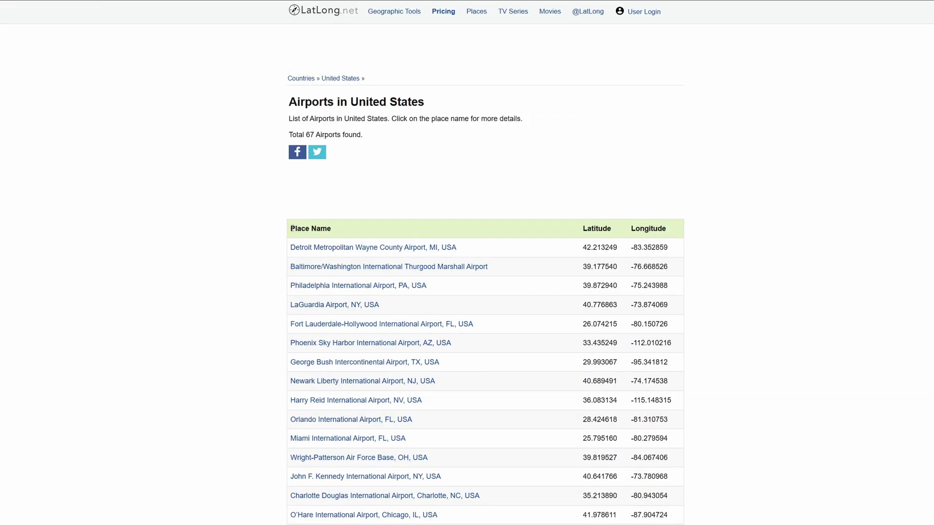
pyautogui.moveTo(291, 228); pyautogui.dragTo(668, 299)
pyautogui.scroll(-20, 287, 413)
pyautogui.hotkey('ctrl', 'c')
pyautogui.click(755, 294)
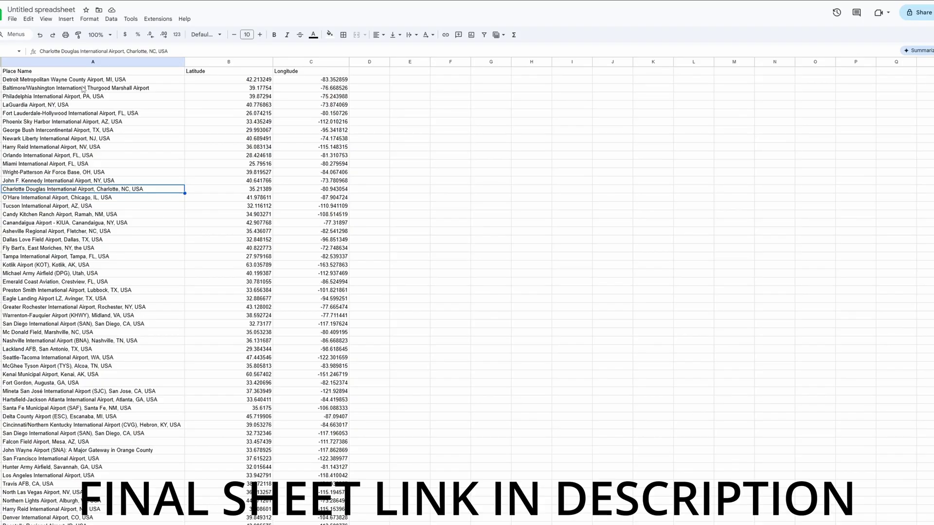
# Paste the airports table into the untitled spreadsheet starting at the first cell, and check the rows.
pyautogui.click(32, 72)
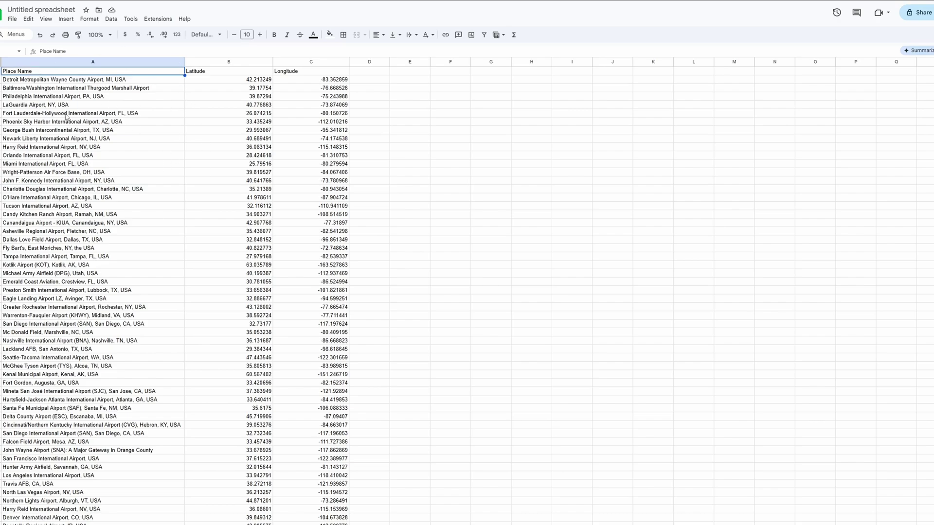
pyautogui.hotkey('ctrl', 'v')
pyautogui.click(387, 115)
pyautogui.scroll(-10, 298, 300)
pyautogui.scroll(10, 297, 299)
pyautogui.click(297, 299)
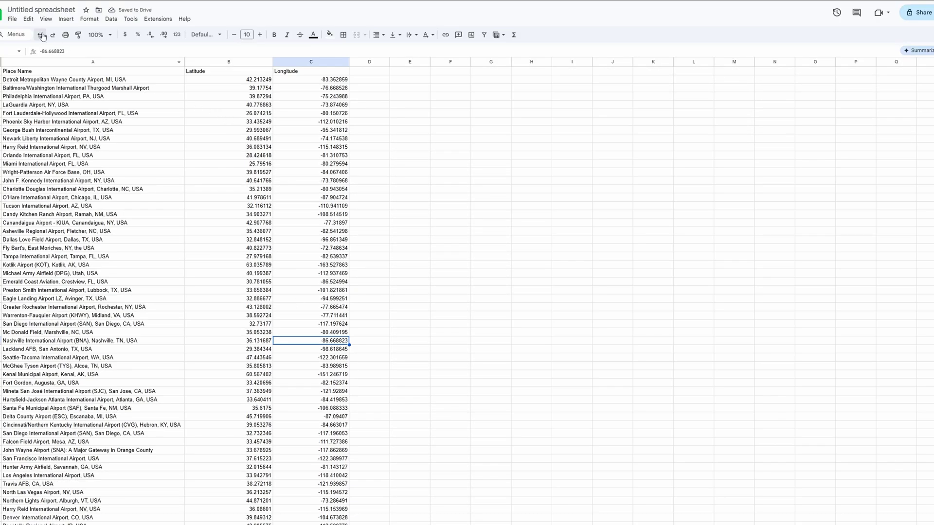
# Download the airports spreadsheet as a Comma Separated Values (.csv) file.
pyautogui.click(13, 20)
pyautogui.moveTo(69, 118)
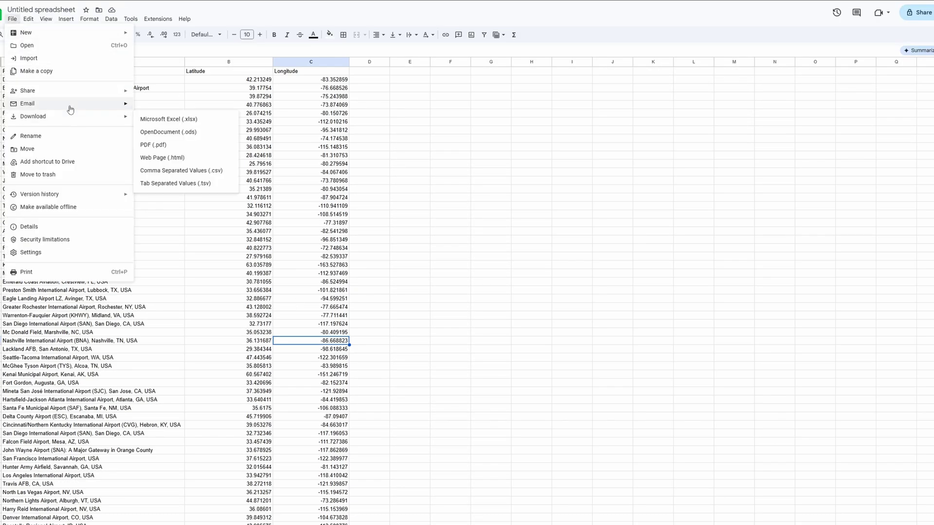
pyautogui.click(193, 174)
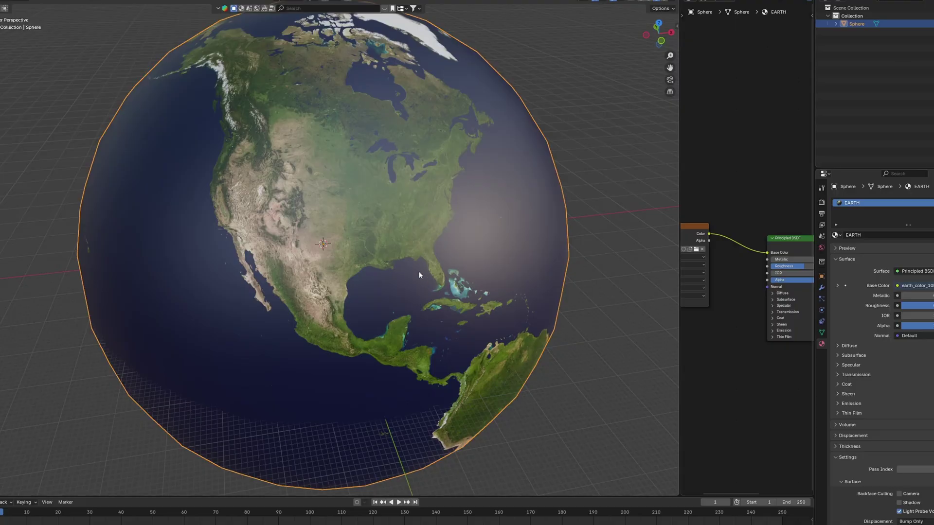
# Switch to Blender, widen the shader editor area and change it to the Geometry Node Editor.
pyautogui.scroll(-2, 419, 272)
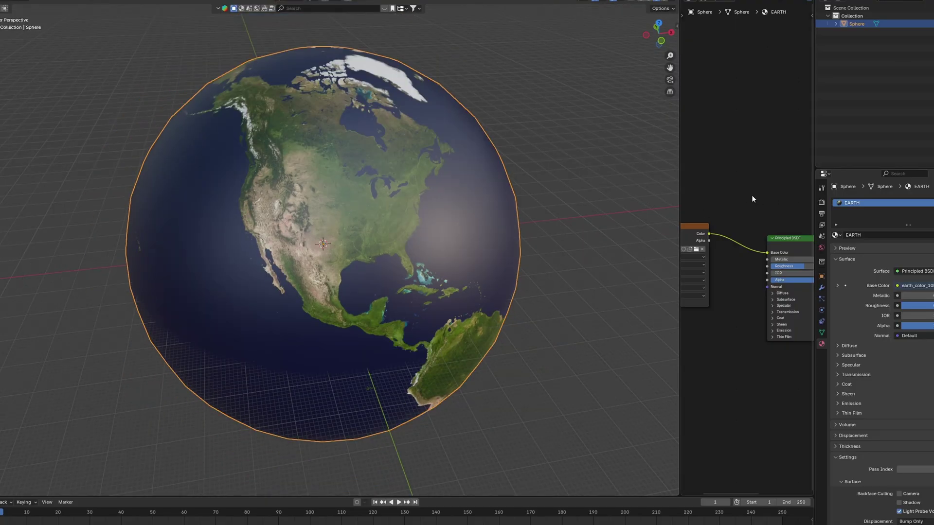
pyautogui.moveTo(679, 177); pyautogui.dragTo(398, 188)
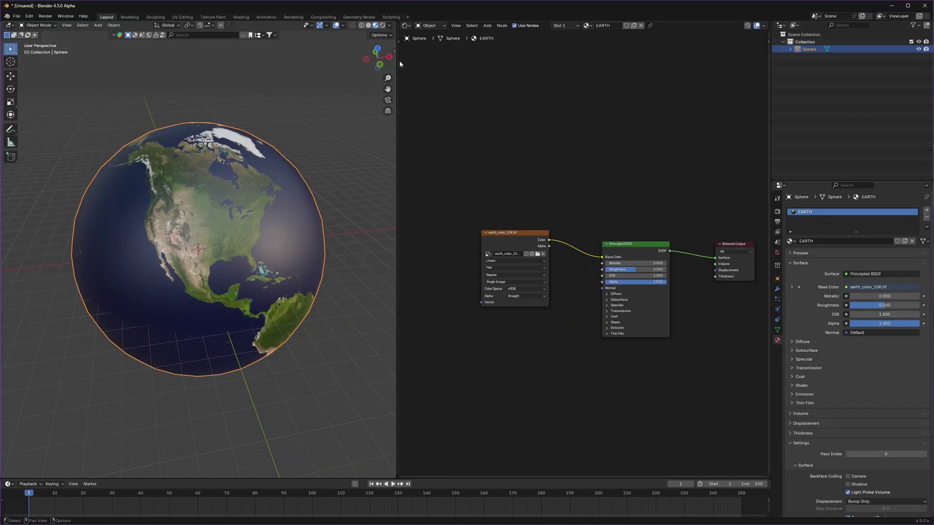
pyautogui.click(406, 27)
pyautogui.click(431, 69)
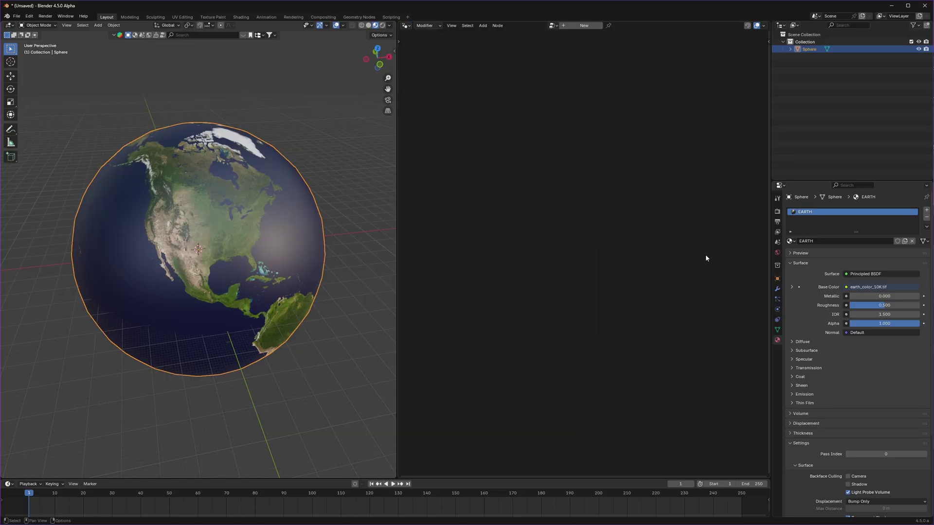
# Create a new geometry node tree on the sphere and add an Import CSV node below the Group Input node.
pyautogui.click(584, 26)
pyautogui.moveTo(577, 329); pyautogui.dragTo(535, 322, button='middle')
pyautogui.hotkey('shift', 'a')
pyautogui.click(542, 301)
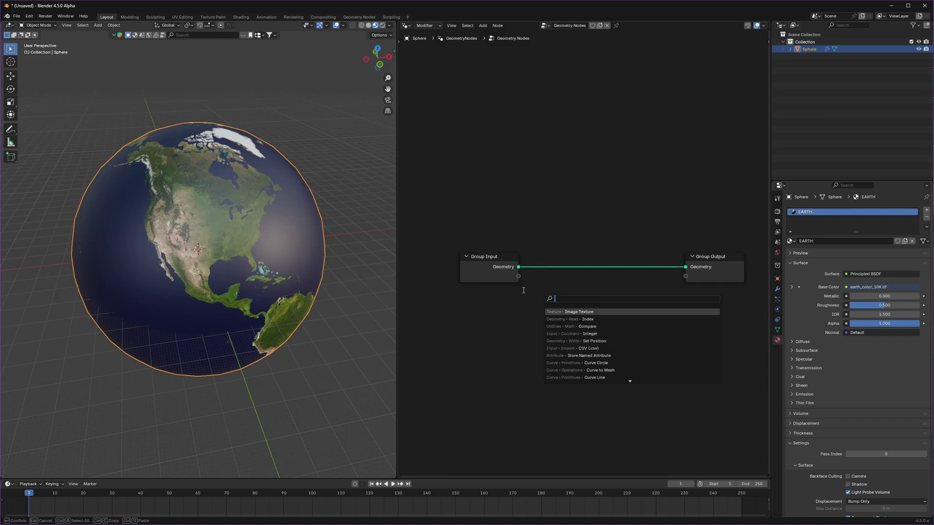
pyautogui.write('impor')
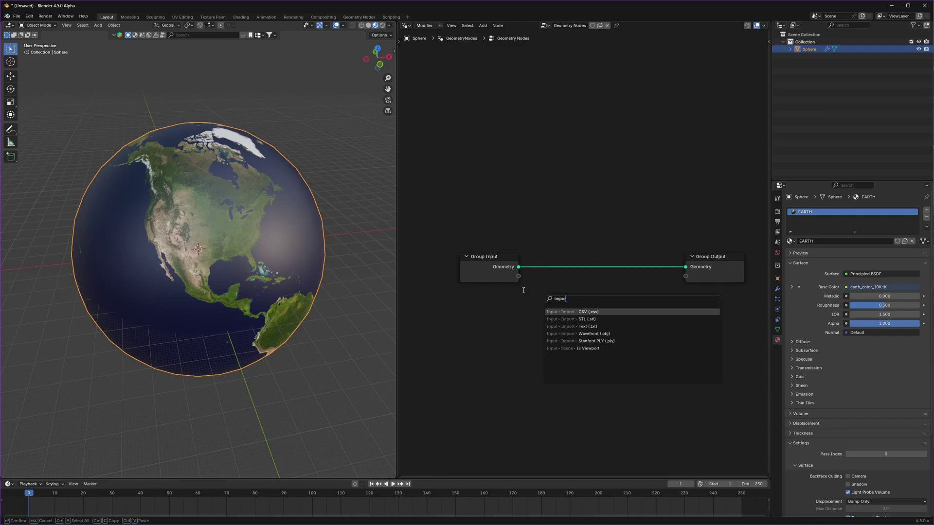
pyautogui.click(570, 311)
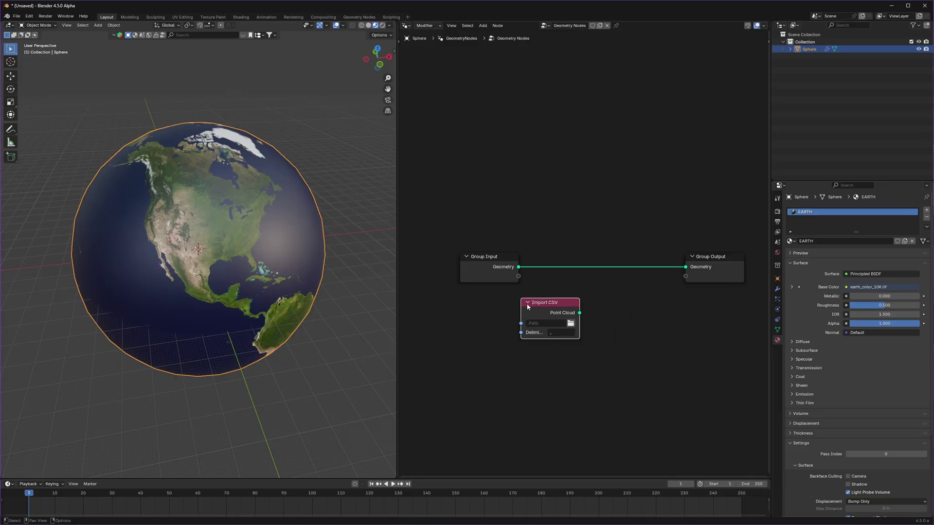
pyautogui.click(538, 296)
pyautogui.scroll(2, 528, 307)
pyautogui.click(541, 295)
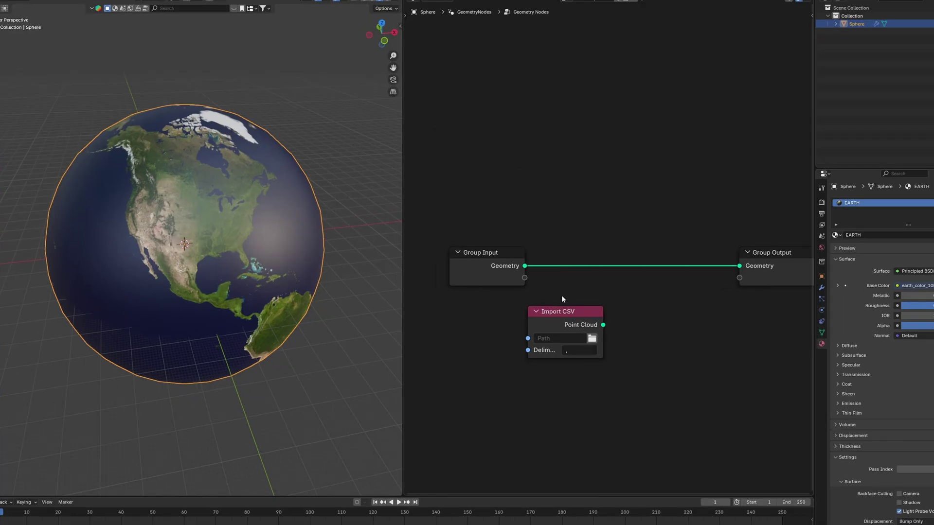
pyautogui.moveTo(606, 293); pyautogui.dragTo(579, 290, button='middle')
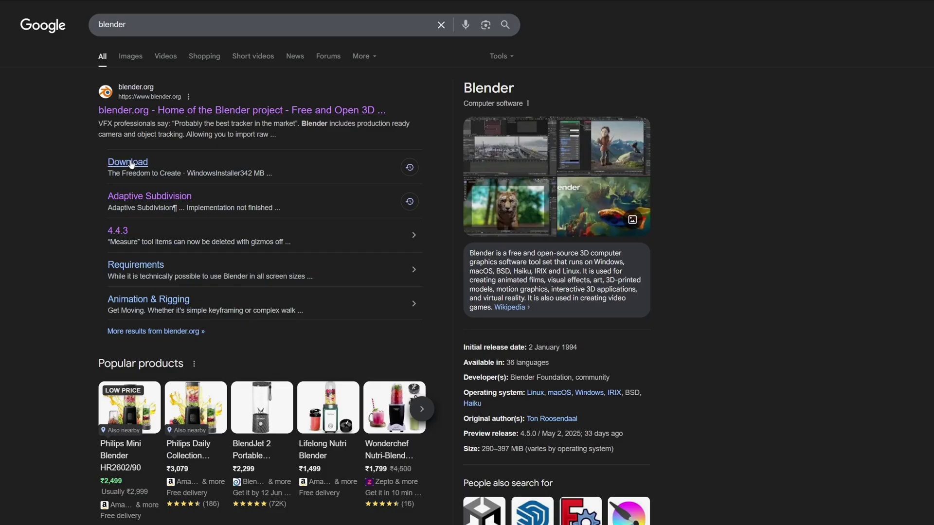
# Switch to the browser and open the Daily Builds list on Blender's download site.
pyautogui.click(128, 163)
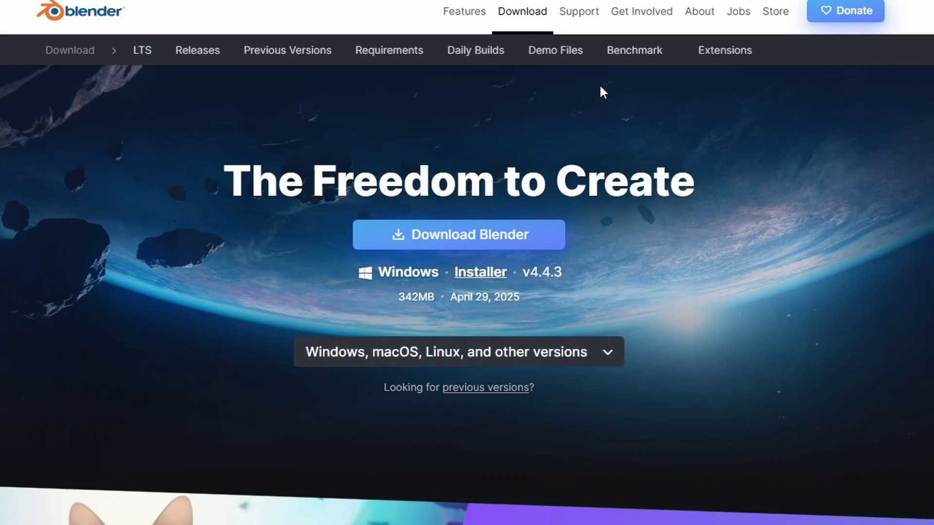
pyautogui.click(482, 59)
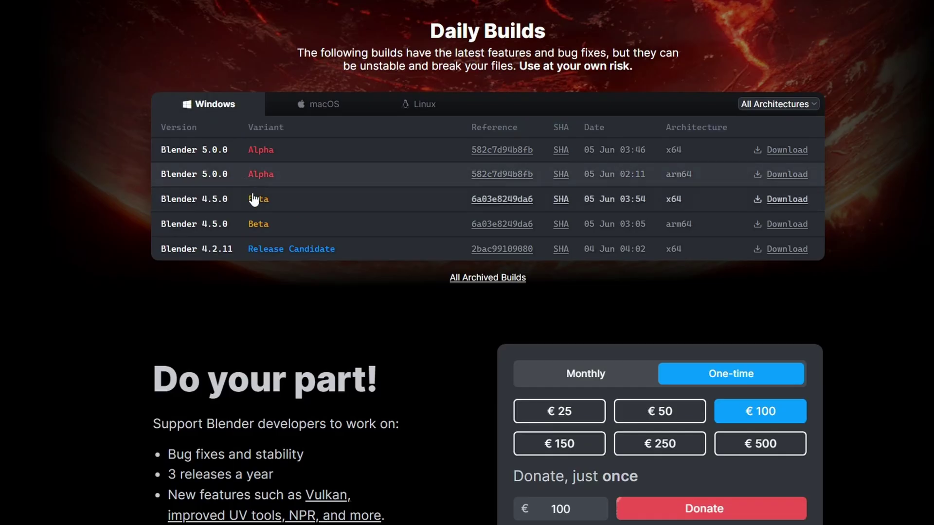
pyautogui.scroll(3, 720, 298)
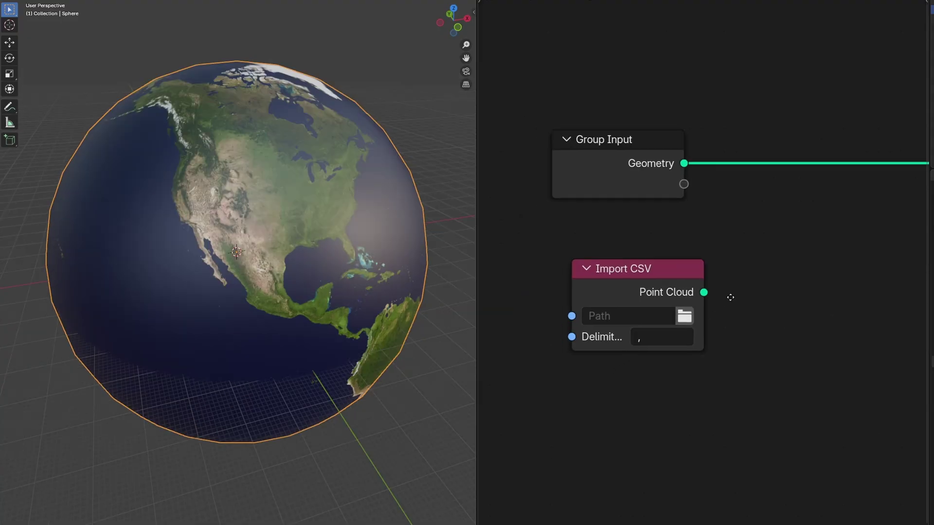
# Back in Blender, load "Untitled spreadsheet - Sheet1.csv" into the Import CSV node and link its Point Cloud to the Group Output geometry.
pyautogui.click(728, 286)
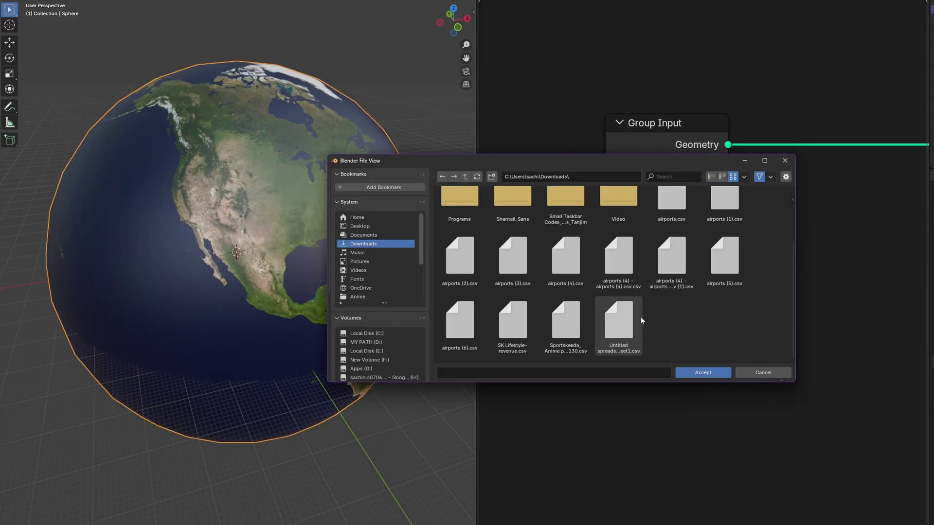
pyautogui.click(619, 327)
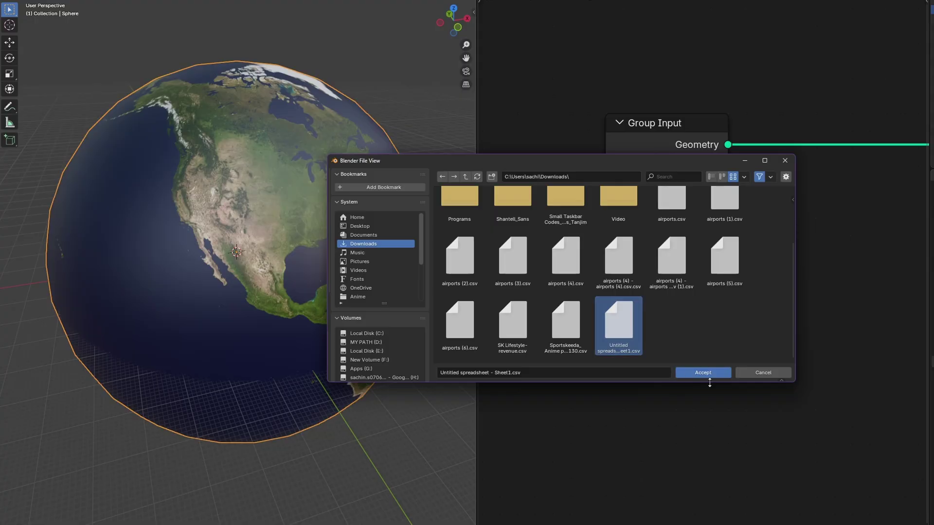
pyautogui.click(705, 374)
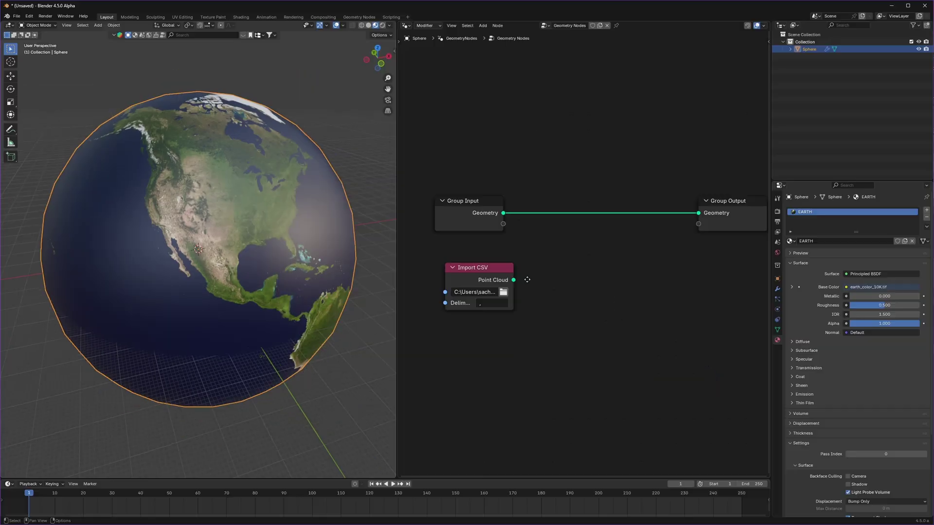
pyautogui.moveTo(508, 283); pyautogui.dragTo(694, 216)
# Split the node editor horizontally and turn the upper area into a Spreadsheet showing the point cloud's Point data.
pyautogui.scroll(-3, 586, 274)
pyautogui.moveTo(768, 24); pyautogui.dragTo(755, 233)
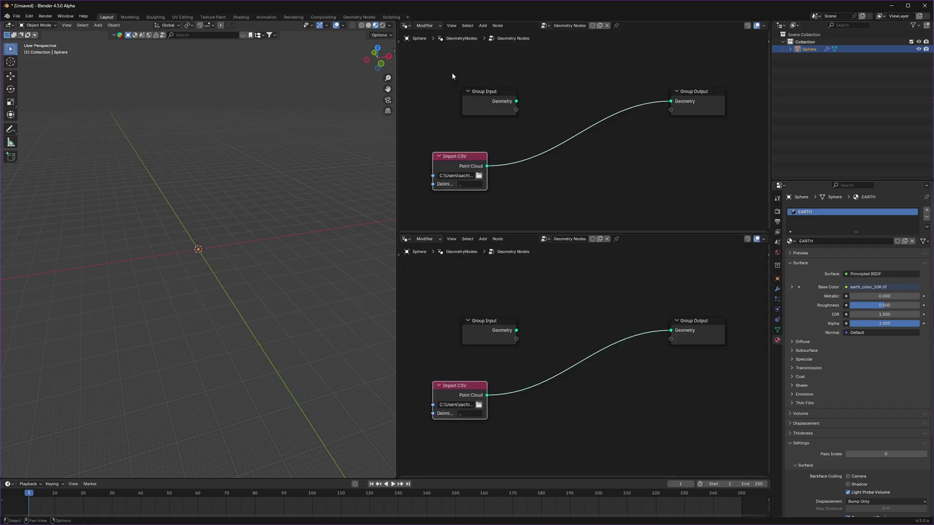
pyautogui.click(408, 27)
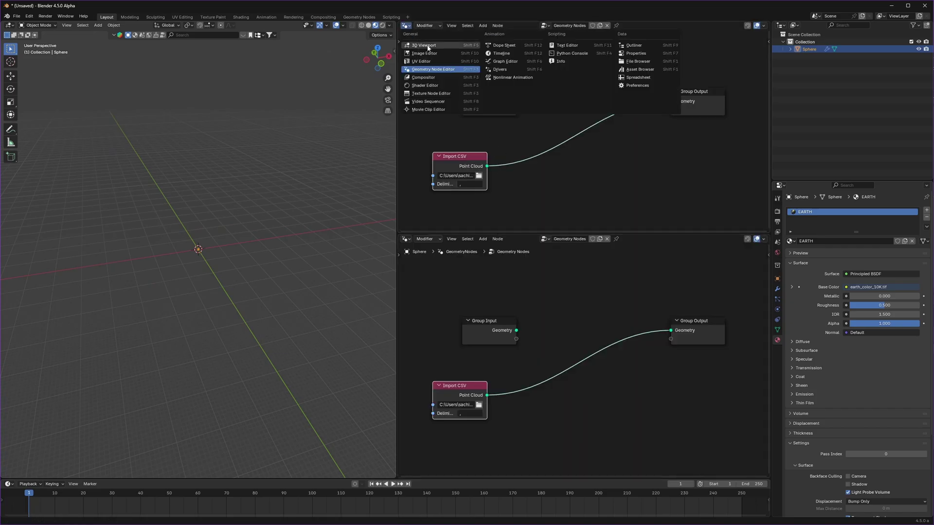
pyautogui.click(637, 78)
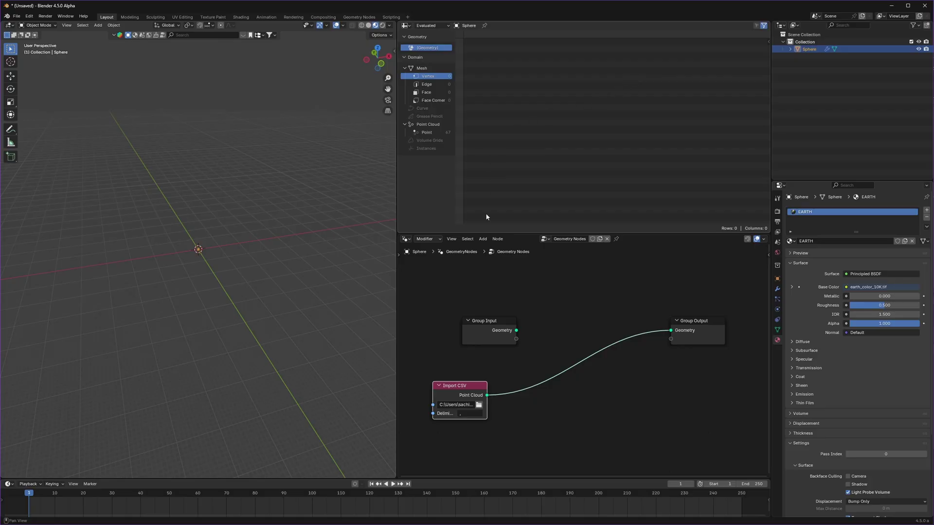
pyautogui.click(427, 132)
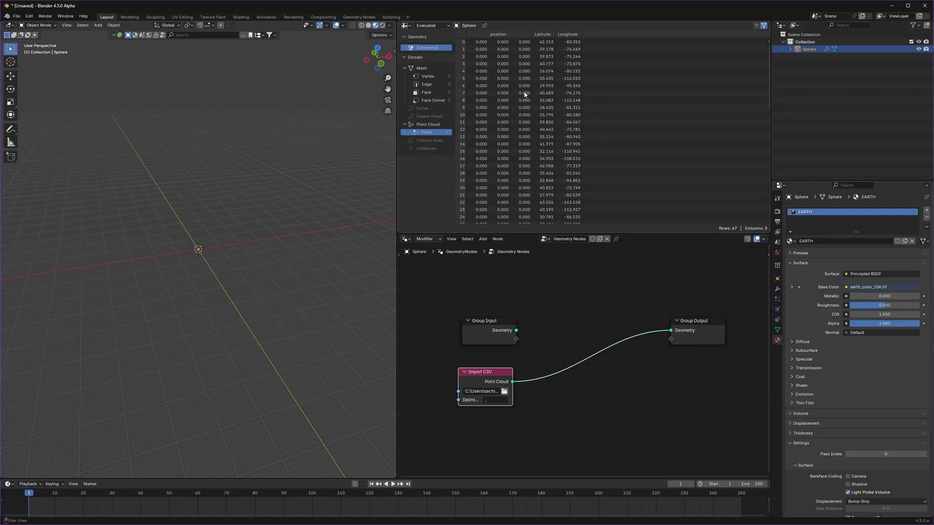
# Insert a Join Geometry node between Import CSV and Group Output, and connect the Group Input geometry to it.
pyautogui.press('g')
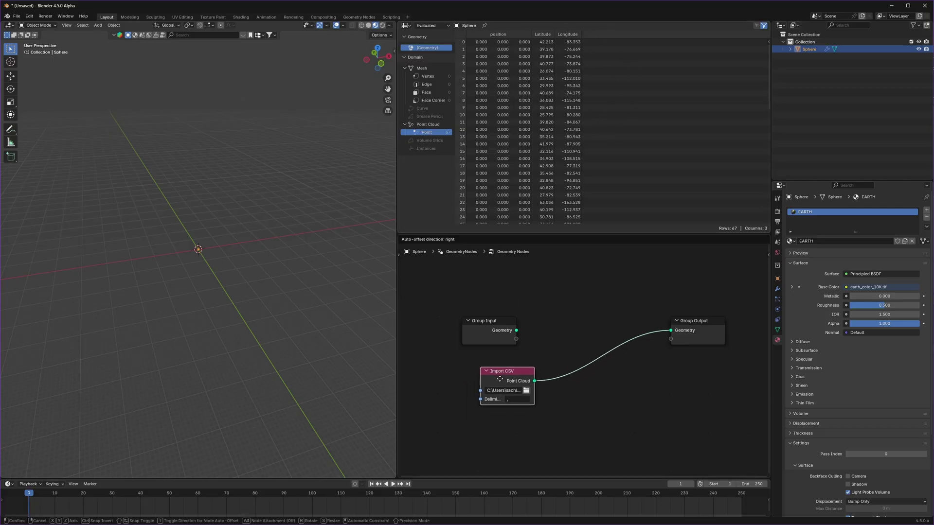
pyautogui.click(481, 376)
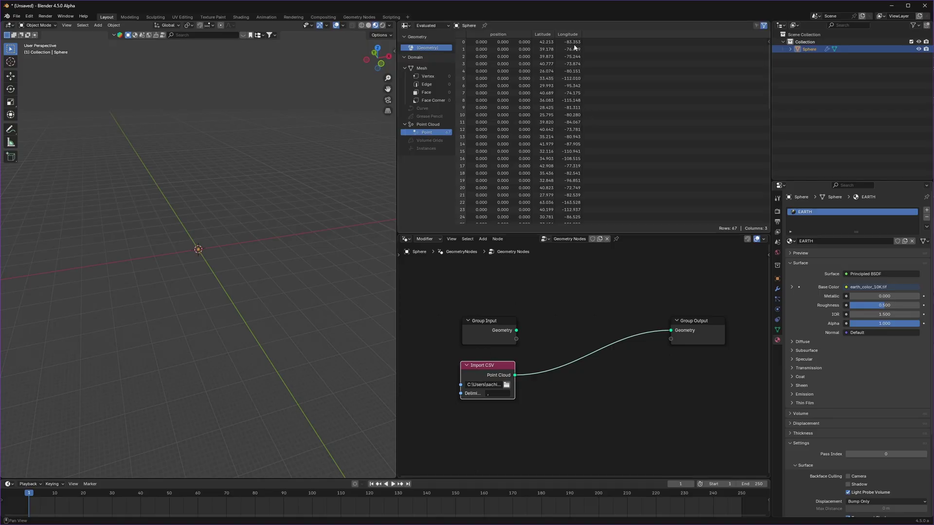
pyautogui.scroll(2, 565, 323)
pyautogui.hotkey('shift', 'a')
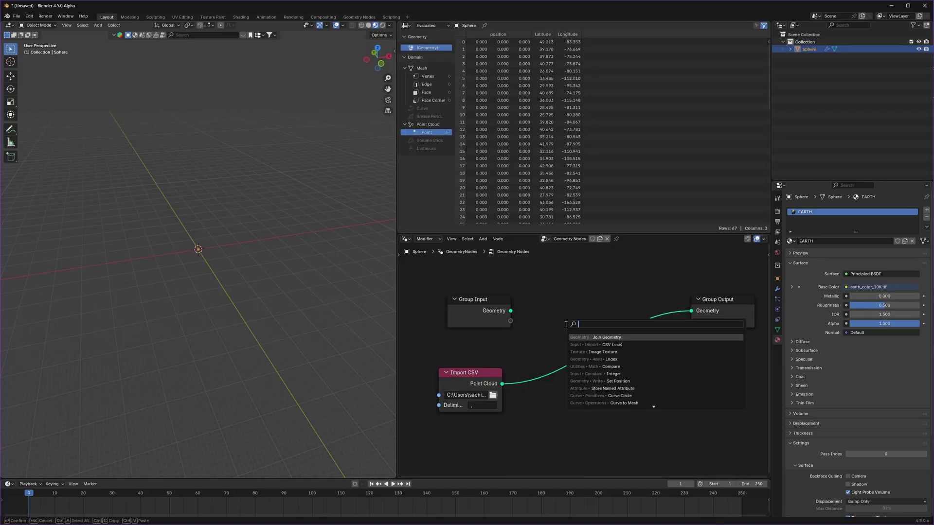
pyautogui.write('join g')
pyautogui.press('Return')
pyautogui.click(548, 318)
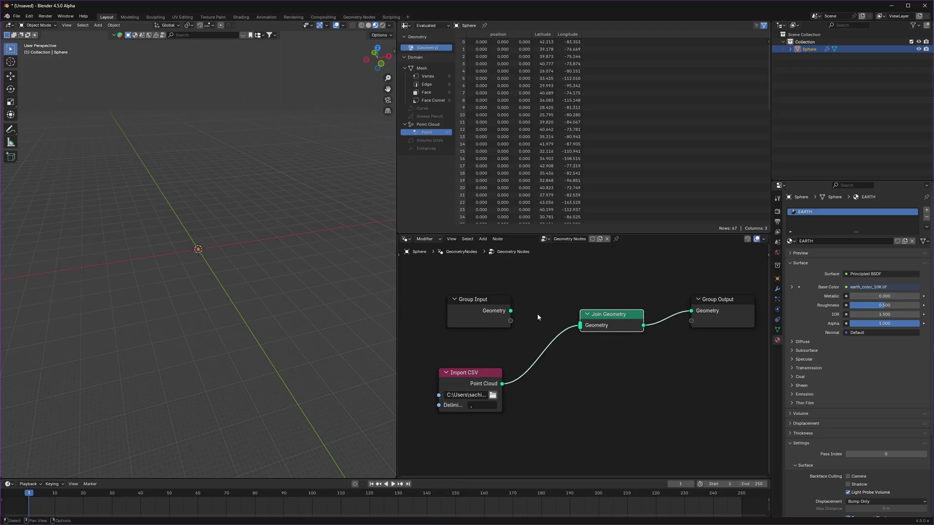
pyautogui.moveTo(510, 311); pyautogui.dragTo(580, 325)
pyautogui.press('r')
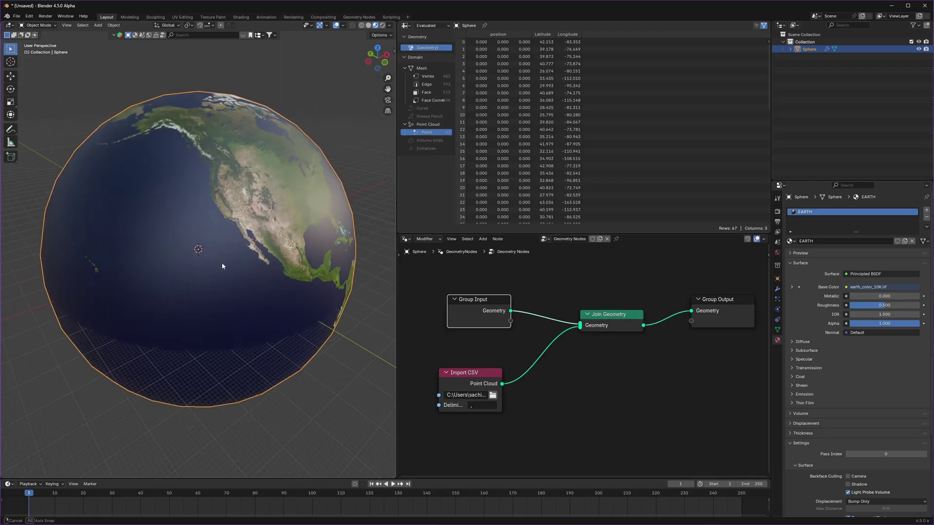
pyautogui.moveTo(206, 266)
pyautogui.mouseDown(button='middle')
pyautogui.moveTo(180, 264)
pyautogui.moveTo(192, 262)
pyautogui.mouseUp(button='middle')
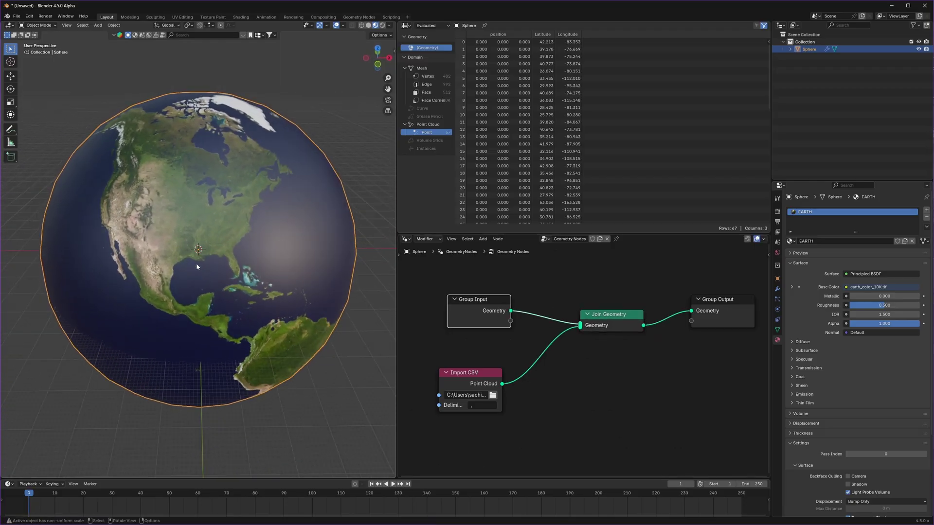
# Insert a Set Position node on the link between Import CSV and Join Geometry, spacing out the nodes around it.
pyautogui.scroll(-2, 538, 377)
pyautogui.moveTo(538, 378); pyautogui.dragTo(594, 339, button='middle')
pyautogui.moveTo(571, 331); pyautogui.dragTo(479, 345)
pyautogui.click(588, 340)
pyautogui.scroll(3, 588, 340)
pyautogui.hotkey('shift', 'a')
pyautogui.write('set')
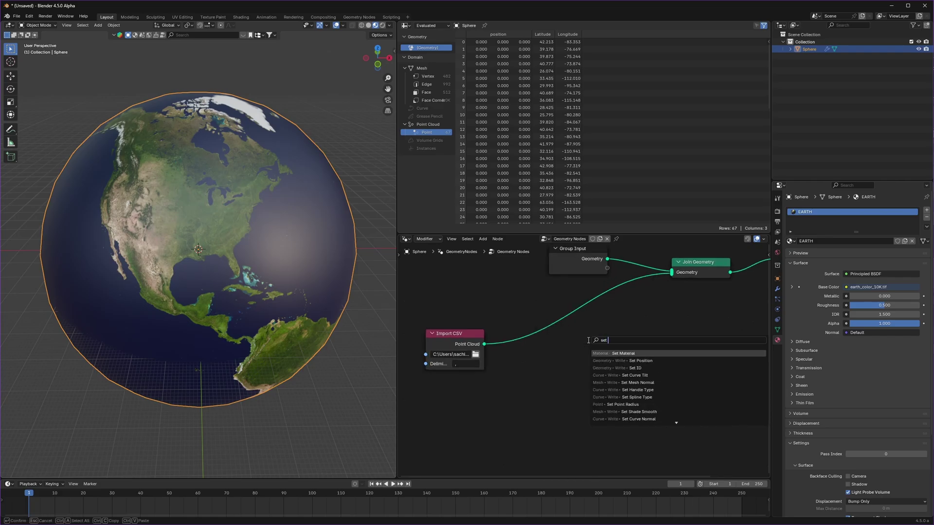
pyautogui.click(632, 360)
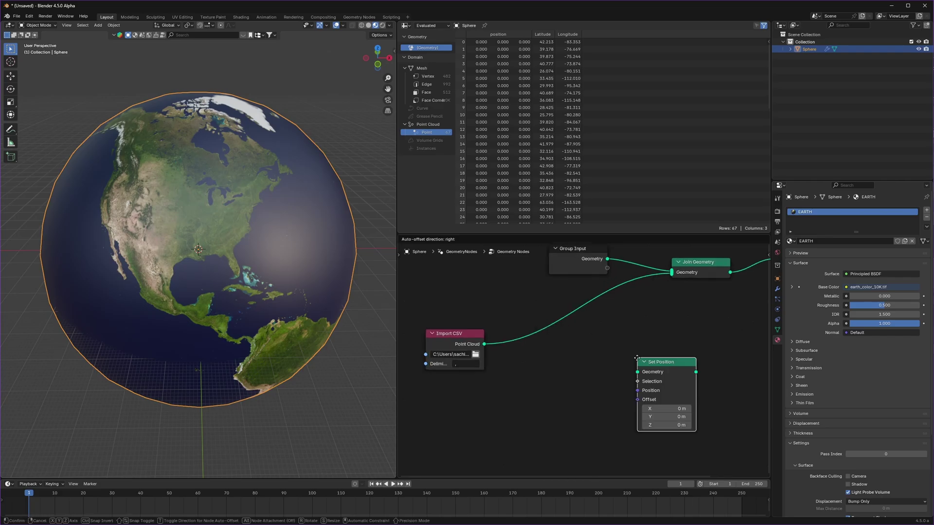
pyautogui.click(564, 295)
pyautogui.moveTo(596, 304); pyautogui.dragTo(612, 332)
# Add a Float Named Attribute node below Import CSV and set its attribute name to Latitude.
pyautogui.moveTo(511, 393); pyautogui.dragTo(565, 343, button='middle')
pyautogui.scroll(3, 566, 343)
pyautogui.hotkey('shift', 'a')
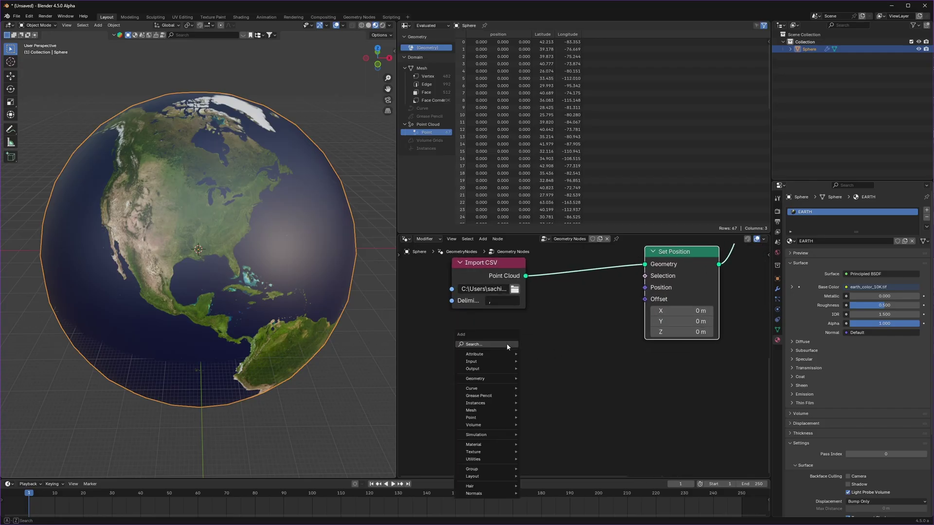
pyautogui.click(479, 343)
pyautogui.write('name')
pyautogui.press('Return')
pyautogui.click(458, 334)
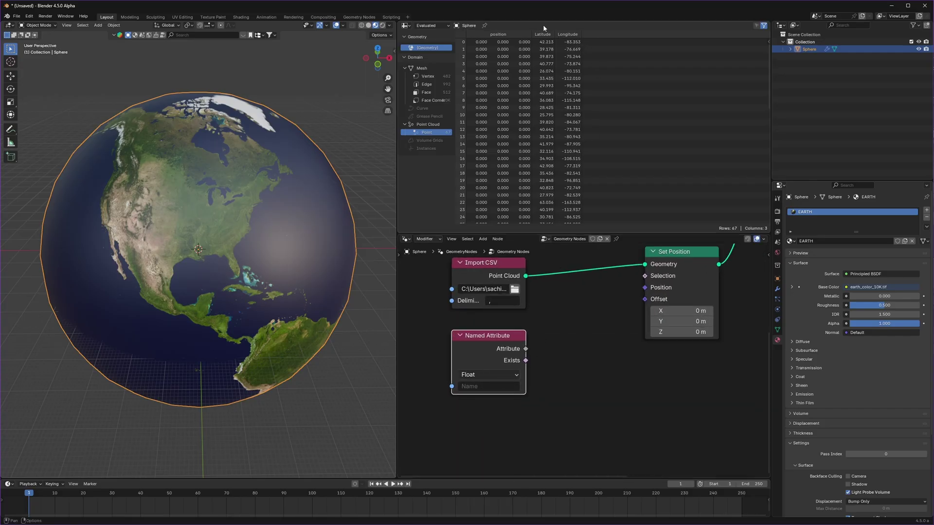
pyautogui.scroll(1, 474, 360)
pyautogui.click(470, 362)
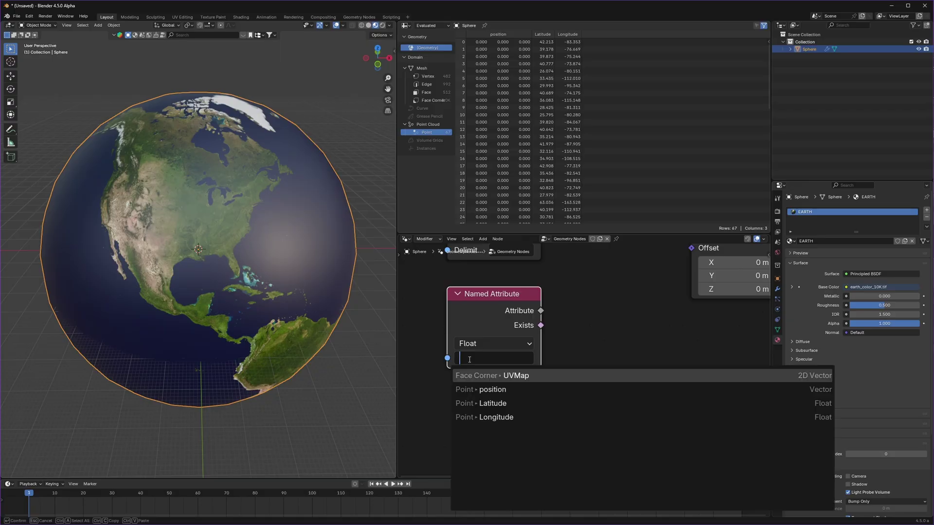
pyautogui.click(495, 404)
# Duplicate the Latitude Named Attribute node below the original and set the copy's attribute name to Longitude.
pyautogui.hotkey('shift', 'd')
pyautogui.click(485, 390)
pyautogui.moveTo(480, 455); pyautogui.dragTo(497, 389, button='middle')
pyautogui.click(497, 390)
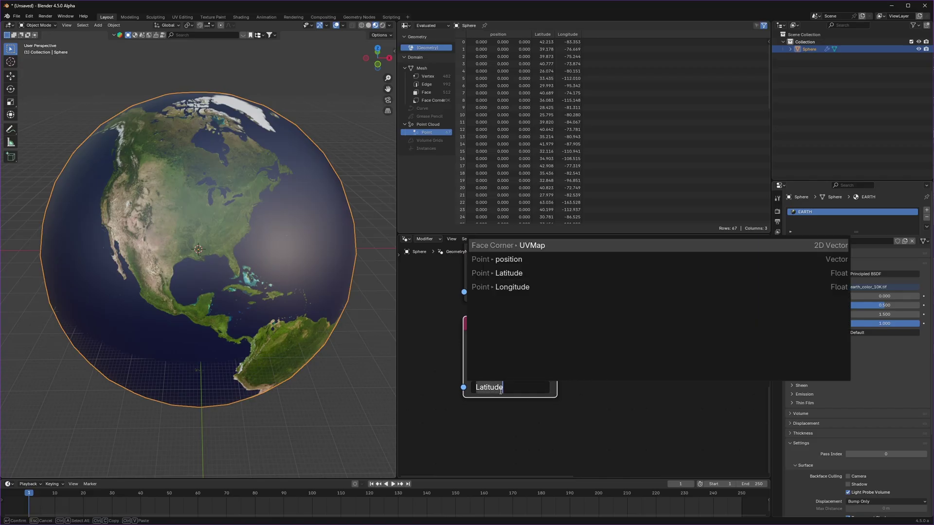
pyautogui.click(512, 287)
# Add a Combine XYZ node with Latitude into X and Longitude into Y, and link its vector to Set Position's Position.
pyautogui.hotkey('shift', 'a')
pyautogui.write('combine')
pyautogui.press('Return')
pyautogui.click(560, 302)
pyautogui.moveTo(542, 292); pyautogui.dragTo(567, 358)
pyautogui.moveTo(542, 387); pyautogui.dragTo(658, 263)
# Delete the Viewer node attached to Join Geometry.
pyautogui.scroll(-2, 592, 313)
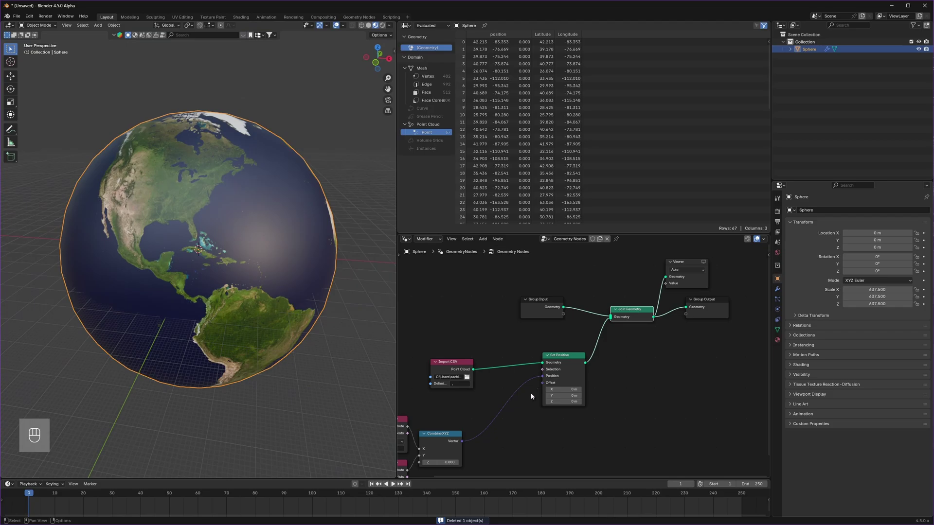
pyautogui.moveTo(531, 392); pyautogui.dragTo(614, 336, button='middle')
pyautogui.click(692, 259)
pyautogui.press('x')
# Insert a Vector Math node between Combine XYZ and Set Position, set to the Scale operation with a scale of 0.01.
pyautogui.scroll(5, 570, 377)
pyautogui.hotkey('shift', 'a')
pyautogui.write('vect')
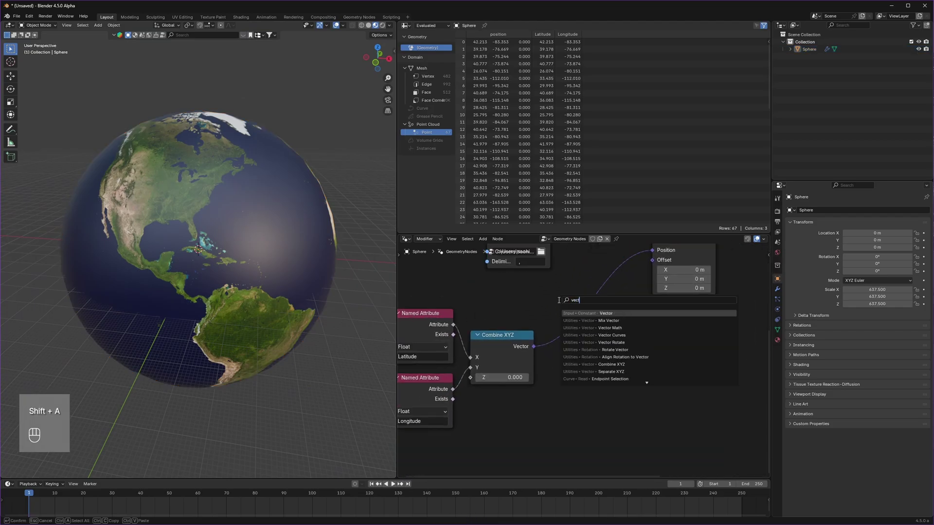
pyautogui.click(623, 329)
pyautogui.click(584, 336)
pyautogui.scroll(2, 579, 335)
pyautogui.click(581, 325)
pyautogui.click(587, 309)
pyautogui.click(583, 354)
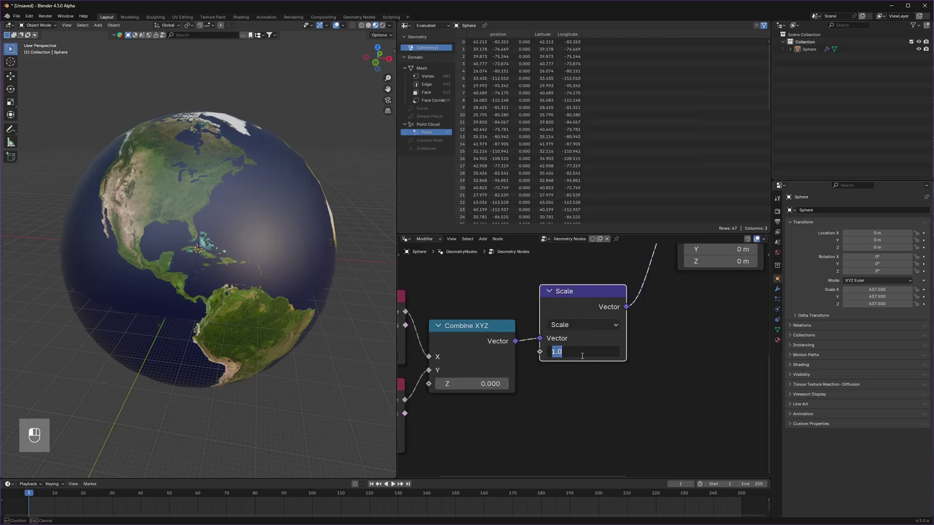
pyautogui.write('0')
pyautogui.press('Return')
# Preview the Set Position output through a Viewer node and examine how the imported points are laid out in the viewport.
pyautogui.scroll(-3, 271, 388)
pyautogui.moveTo(271, 388); pyautogui.dragTo(269, 318, button='middle')
pyautogui.click(267, 314)
pyautogui.click(311, 316)
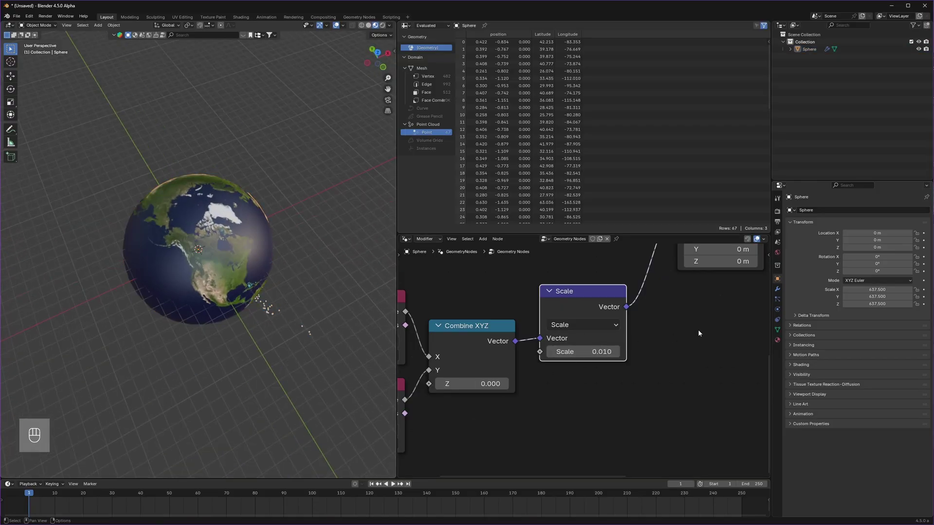
pyautogui.scroll(-8, 674, 338)
pyautogui.moveTo(722, 314); pyautogui.dragTo(657, 372, button='middle')
pyautogui.keyDown('ctrl'); pyautogui.keyDown('shift'); pyautogui.click(586, 336); pyautogui.keyUp('shift'); pyautogui.keyUp('ctrl')
pyautogui.moveTo(195, 287); pyautogui.dragTo(257, 313, button='middle')
pyautogui.moveTo(247, 253); pyautogui.dragTo(214, 247, button='middle')
pyautogui.moveTo(148, 254); pyautogui.dragTo(317, 255, button='middle')
pyautogui.moveTo(211, 250); pyautogui.dragTo(257, 290, button='middle')
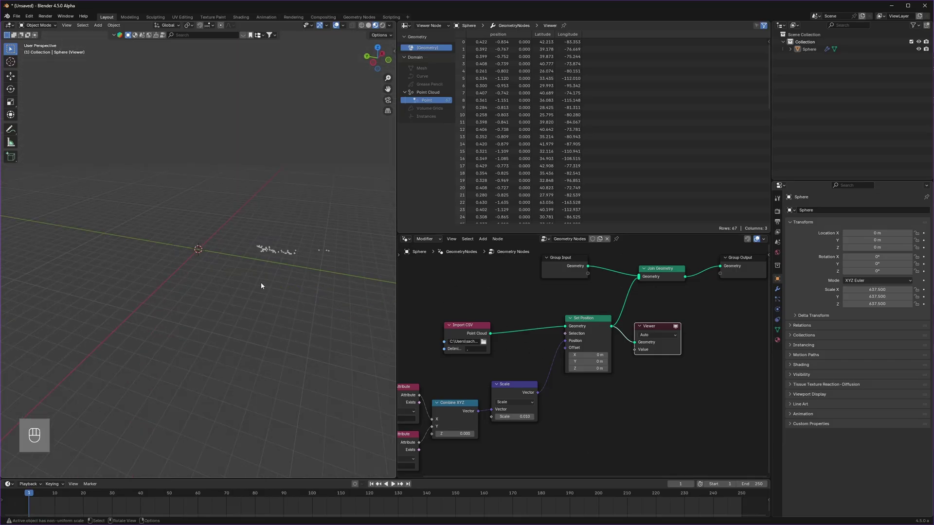
pyautogui.scroll(4, 208, 287)
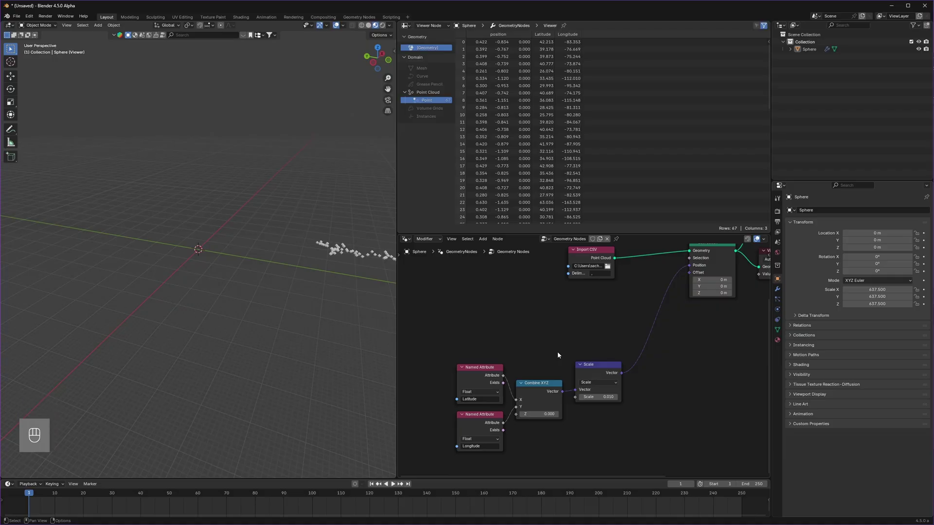
pyautogui.moveTo(286, 289); pyautogui.dragTo(310, 302, button='middle')
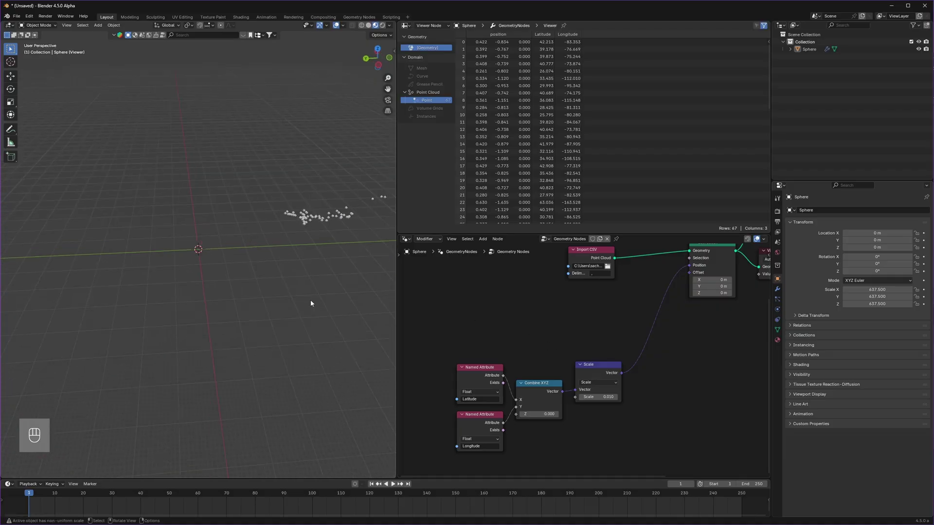
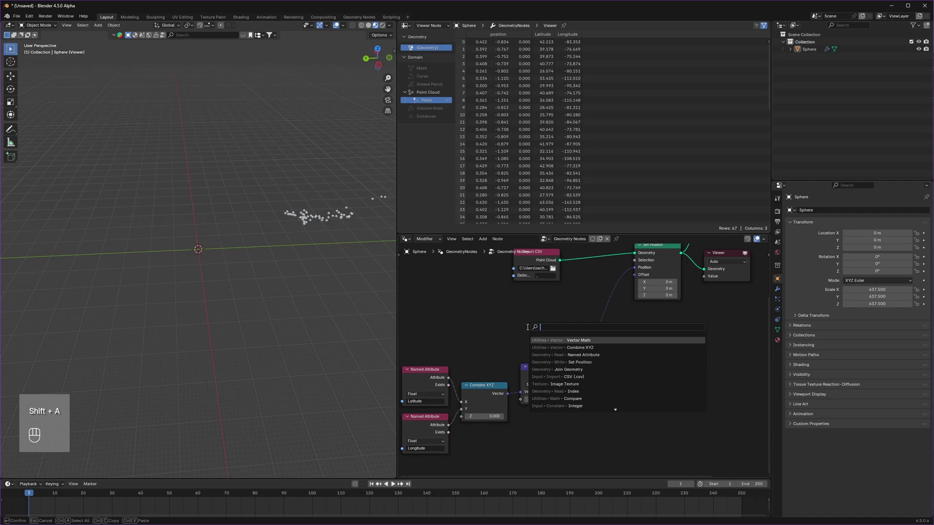
# Add a Rotate Vector node between Import CSV and the Scale node.
pyautogui.press('BackSpace')
pyautogui.press('BackSpace')
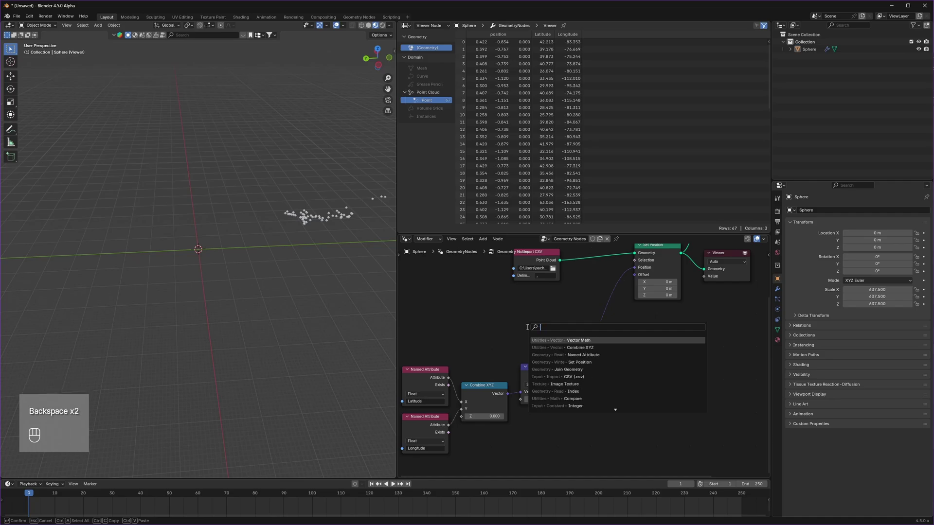
pyautogui.write('rota')
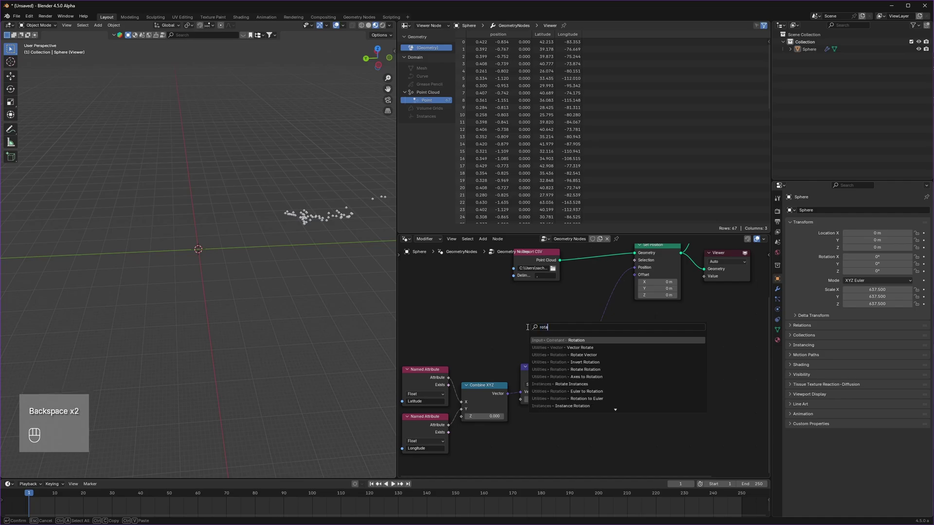
pyautogui.write('rotate ve')
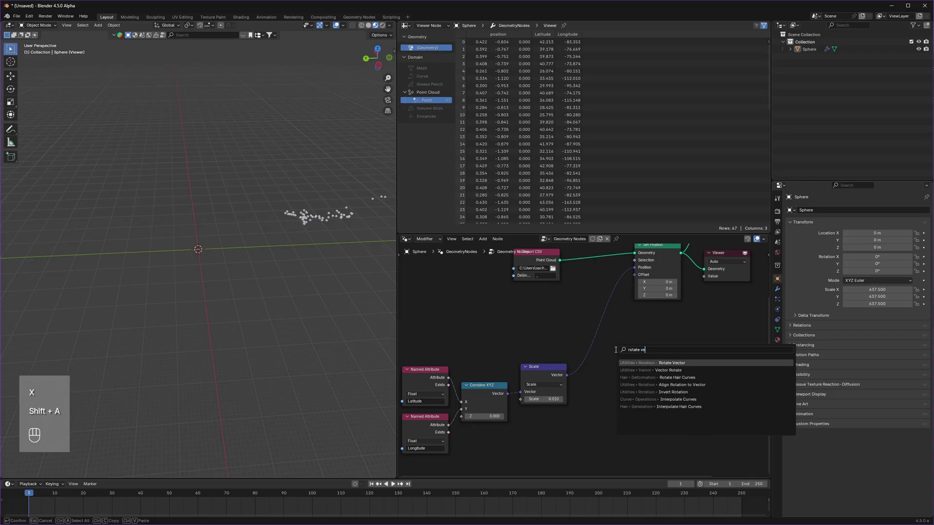
pyautogui.press('Return')
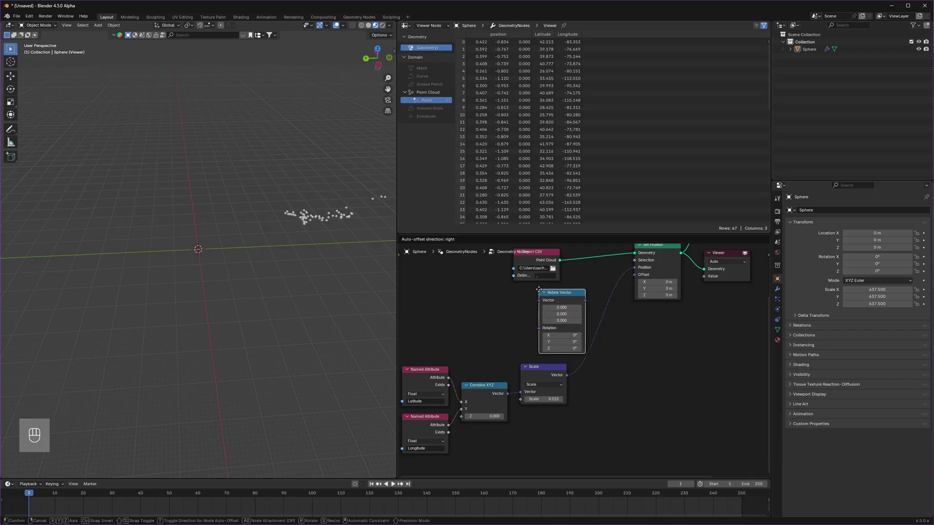
pyautogui.click(539, 290)
# Connect the Scale node's vector to Rotate Vector's Rotation input and cut its link to Set Position's Position.
pyautogui.scroll(2, 560, 385)
pyautogui.moveTo(471, 372); pyautogui.dragTo(606, 369, button='middle')
pyautogui.moveTo(669, 455); pyautogui.dragTo(505, 395)
pyautogui.press('g')
pyautogui.click(581, 354)
pyautogui.moveTo(597, 377); pyautogui.dragTo(657, 314)
pyautogui.keyDown('ctrl'); pyautogui.moveTo(651, 340); pyautogui.dragTo(678, 369, button='right'); pyautogui.keyUp('ctrl')
# Duplicate the Latitude Named Attribute node, set the copy to Longitude, and connect it to Rotate Vector's Vector input.
pyautogui.moveTo(497, 364); pyautogui.dragTo(611, 384, button='middle')
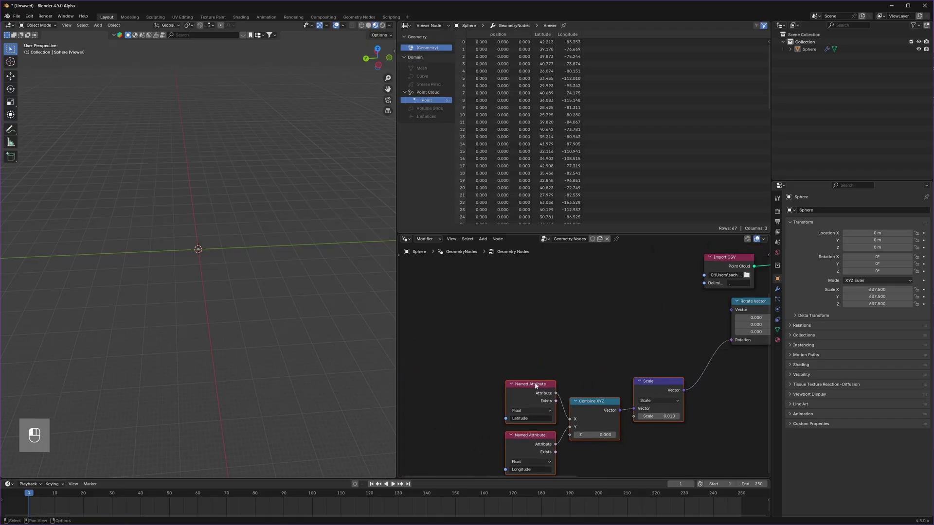
pyautogui.hotkey('shift', 'd')
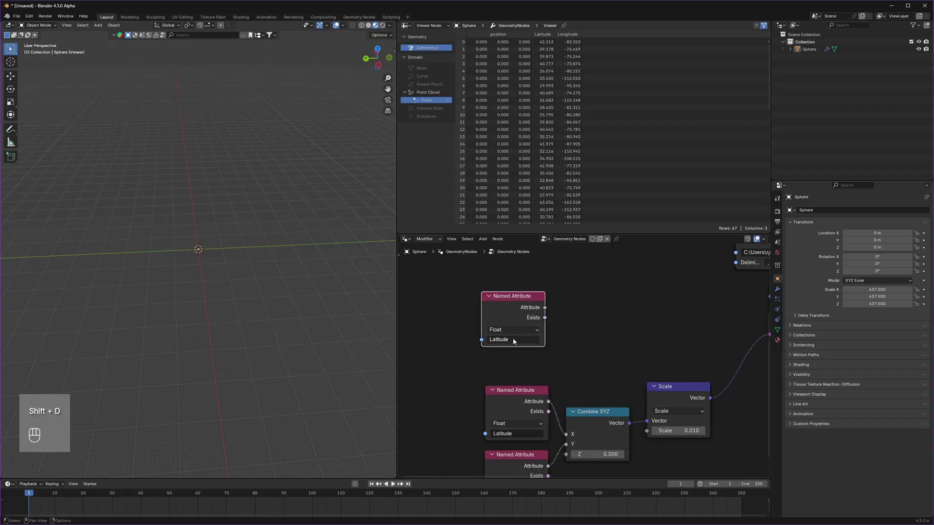
pyautogui.click(514, 341)
pyautogui.click(514, 340)
pyautogui.click(515, 381)
pyautogui.moveTo(587, 326); pyautogui.dragTo(505, 323, button='middle')
pyautogui.moveTo(504, 323); pyautogui.dragTo(712, 314)
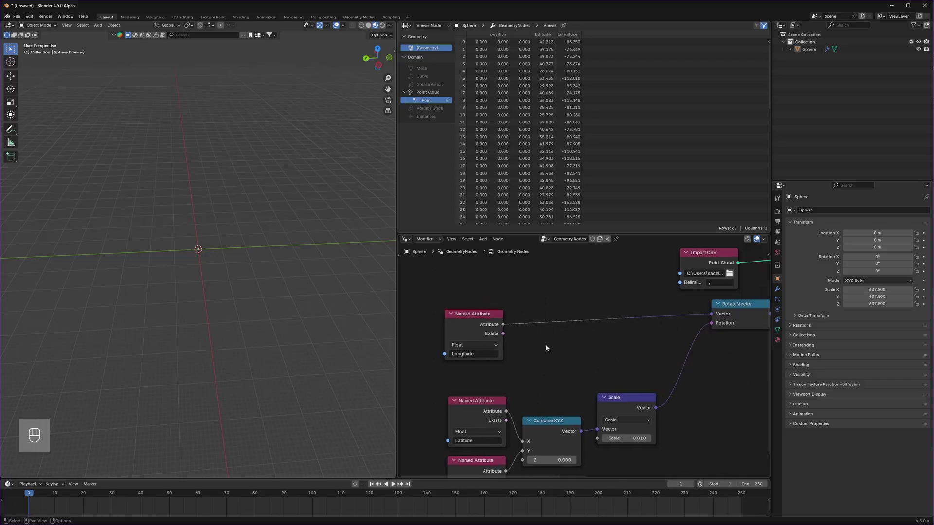
pyautogui.moveTo(476, 332)
pyautogui.mouseDown()
pyautogui.moveTo(507, 346)
pyautogui.moveTo(477, 330)
pyautogui.mouseUp()
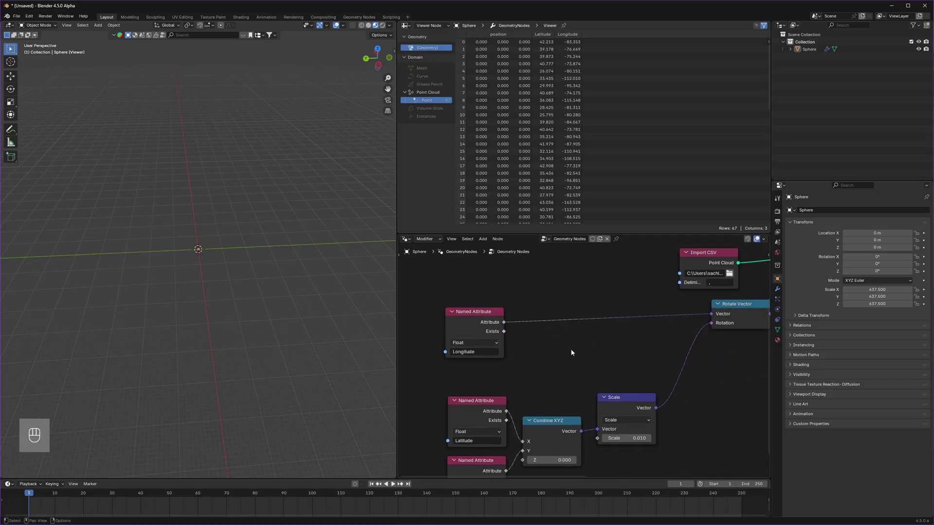
# Insert a Math node between the new Longitude attribute and Rotate Vector, set to Divide by 100000.
pyautogui.hotkey('shift', 'a')
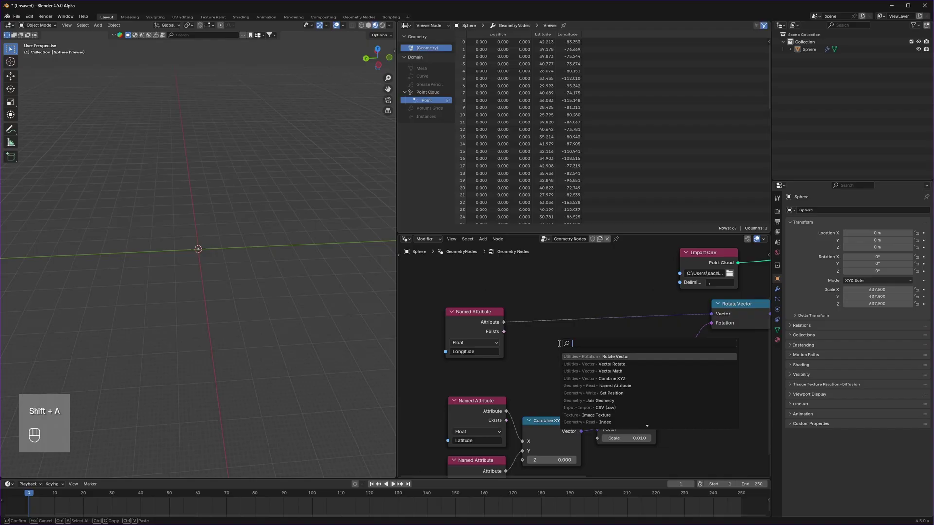
pyautogui.write('math')
pyautogui.press('Return')
pyautogui.click(523, 298)
pyautogui.scroll(4, 532, 313)
pyautogui.click(534, 299)
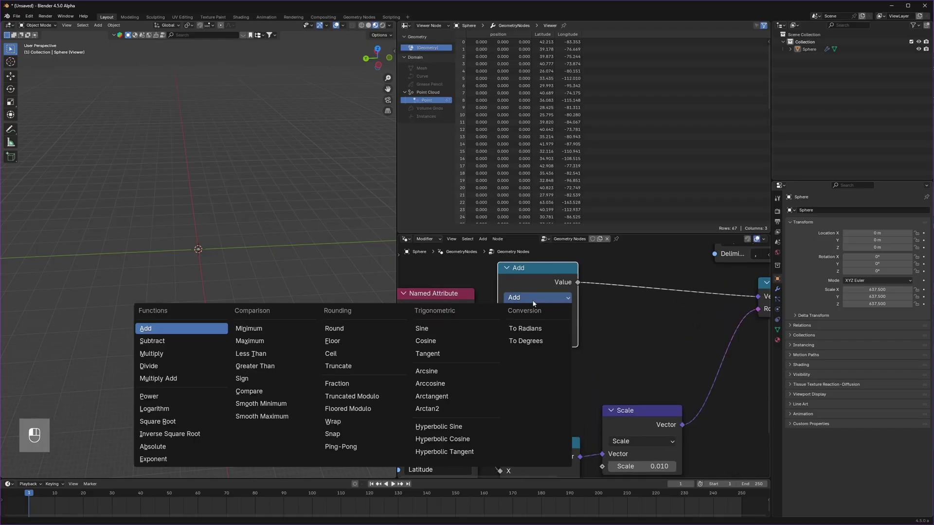
pyautogui.click(155, 366)
pyautogui.scroll(2, 588, 344)
pyautogui.click(521, 329)
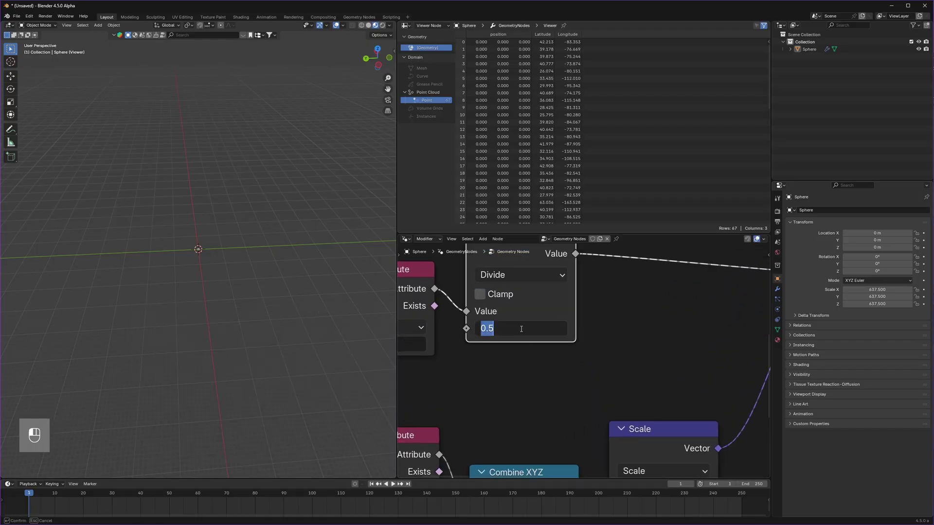
pyautogui.write('10')
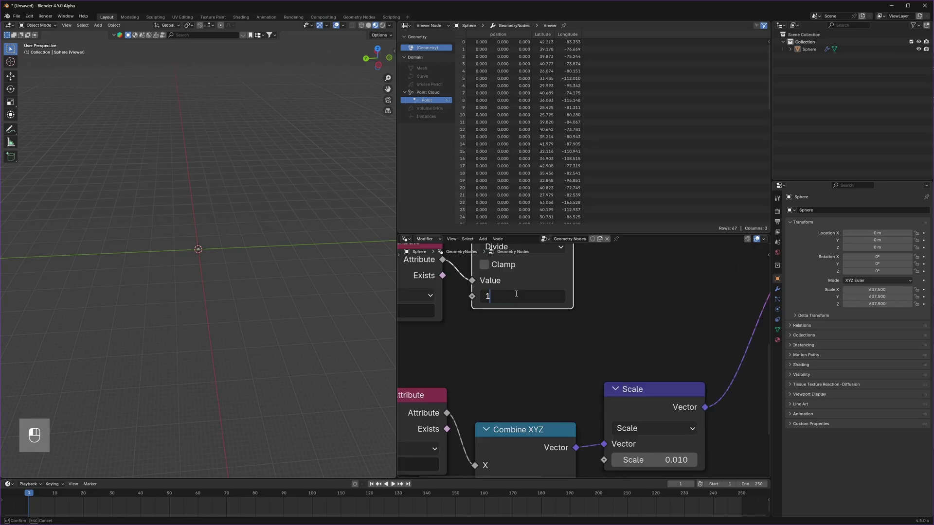
pyautogui.write('0000')
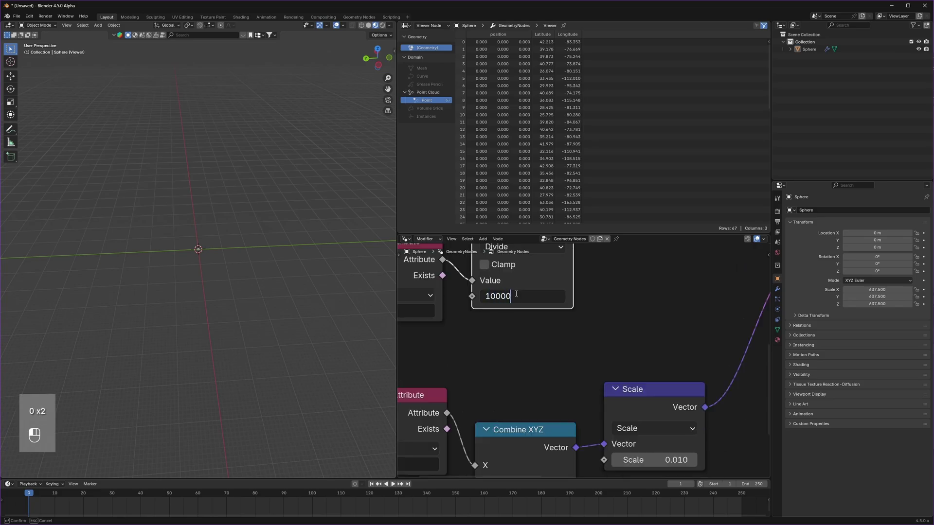
pyautogui.press('Return')
pyautogui.scroll(-3, 516, 295)
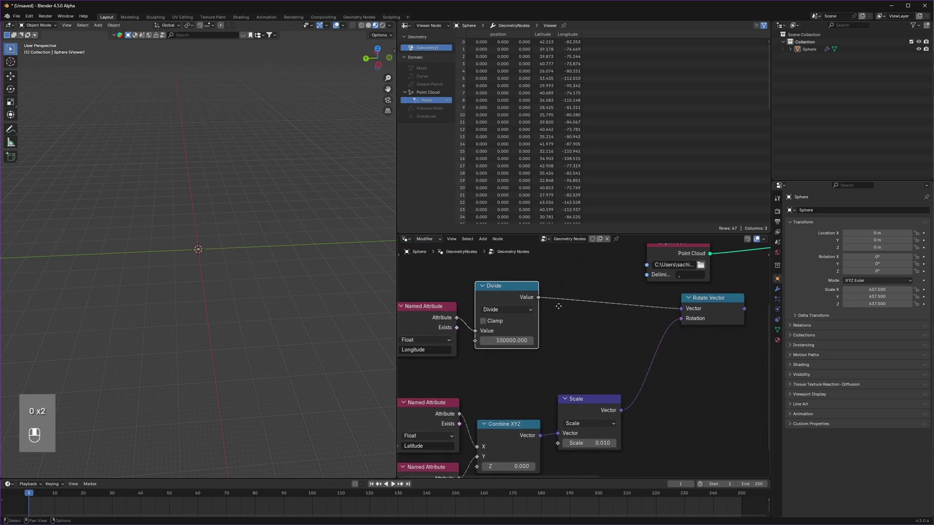
# Insert a duplicate of the Divide node after it and change the copy to Add with a value of 1.
pyautogui.hotkey('shift', 'd')
pyautogui.click(588, 293)
pyautogui.click(586, 308)
pyautogui.click(284, 335)
pyautogui.click(587, 338)
pyautogui.write('1')
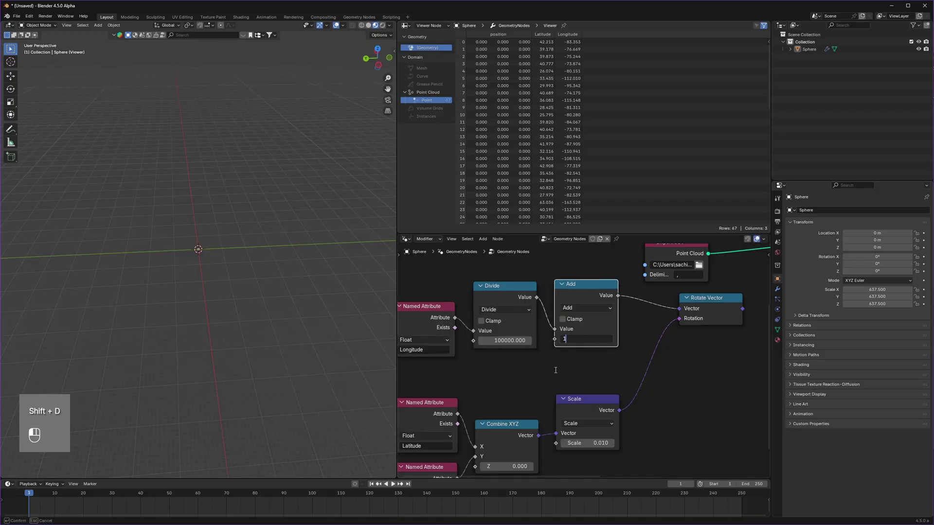
pyautogui.press('Return')
# Move the Divide and Add chain and the Combine XYZ and Scale chain farther from Rotate Vector to free up space.
pyautogui.scroll(-2, 589, 361)
pyautogui.moveTo(431, 310); pyautogui.dragTo(602, 335)
pyautogui.press('g')
pyautogui.click(526, 334)
pyautogui.click(575, 381)
pyautogui.moveTo(576, 381); pyautogui.dragTo(616, 320, button='middle')
pyautogui.moveTo(640, 419); pyautogui.dragTo(516, 330)
pyautogui.press('g')
pyautogui.click(453, 359)
pyautogui.moveTo(633, 283); pyautogui.dragTo(605, 345, button='middle')
# Insert a duplicate Combine XYZ node between Add and Rotate Vector, with the Add value feeding its Z input.
pyautogui.click(488, 442)
pyautogui.hotkey('shift', 'd')
pyautogui.click(612, 296)
pyautogui.scroll(5, 603, 311)
pyautogui.moveTo(569, 295); pyautogui.dragTo(570, 319)
pyautogui.scroll(-7, 571, 331)
# Insert a duplicate of Scale between the lower Combine XYZ and Scale, change it to Multiply, set X to 1, and edit the Y factor.
pyautogui.moveTo(548, 436); pyautogui.dragTo(619, 348, button='middle')
pyautogui.moveTo(564, 415); pyautogui.dragTo(500, 334)
pyautogui.moveTo(611, 330); pyautogui.dragTo(683, 337)
pyautogui.hotkey('shift', 'd')
pyautogui.click(627, 339)
pyautogui.scroll(2, 685, 400)
pyautogui.click(594, 323)
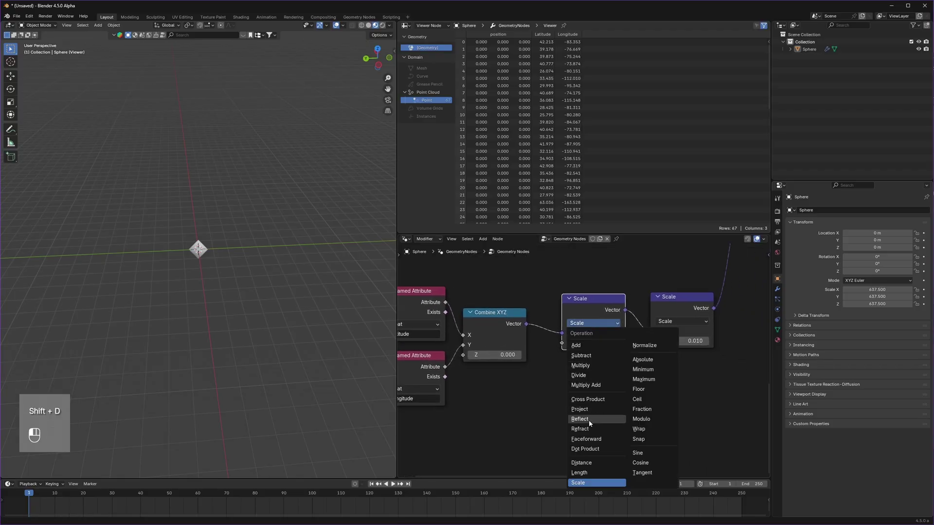
pyautogui.click(584, 365)
pyautogui.click(594, 351)
pyautogui.write('1')
pyautogui.press('Return')
pyautogui.click(594, 363)
pyautogui.press('Return')
pyautogui.click(672, 387)
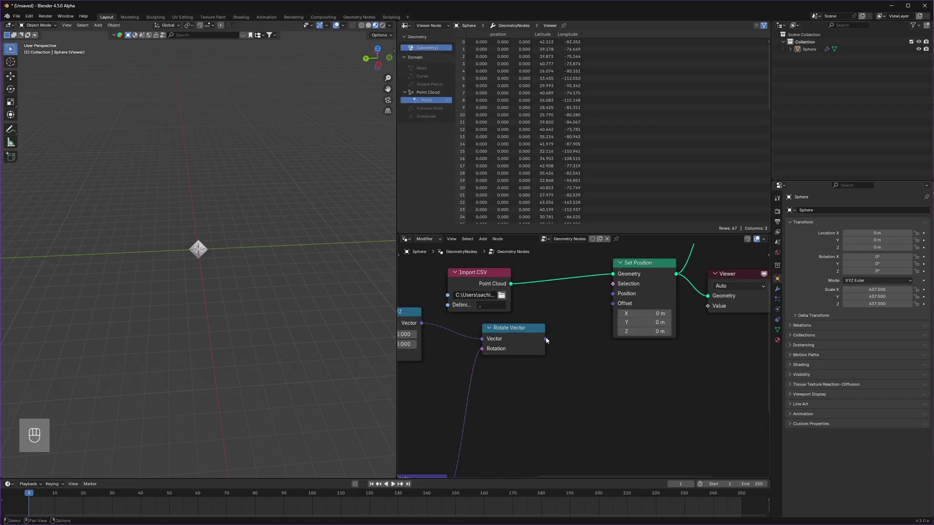
# Connect Rotate Vector's output to Set Position's Position input and check the curved point layout in the viewport.
pyautogui.moveTo(546, 339); pyautogui.dragTo(613, 293)
pyautogui.scroll(-3, 249, 220)
pyautogui.moveTo(249, 221); pyautogui.dragTo(269, 260, button='middle')
pyautogui.scroll(-3, 553, 308)
# Delete the Viewer node to compare the points with the globe, and preview the Set Position output in a new Viewer.
pyautogui.moveTo(637, 312); pyautogui.dragTo(559, 348, button='middle')
pyautogui.click(582, 348)
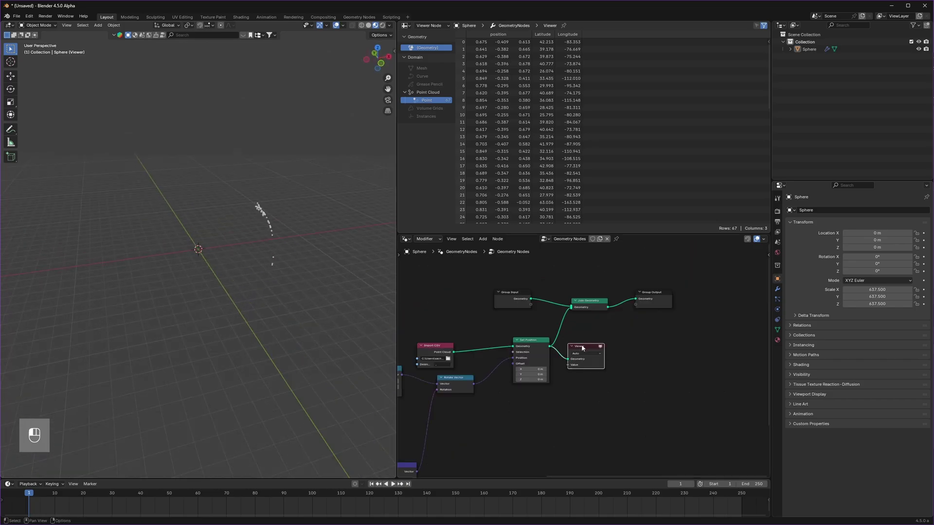
pyautogui.press('x')
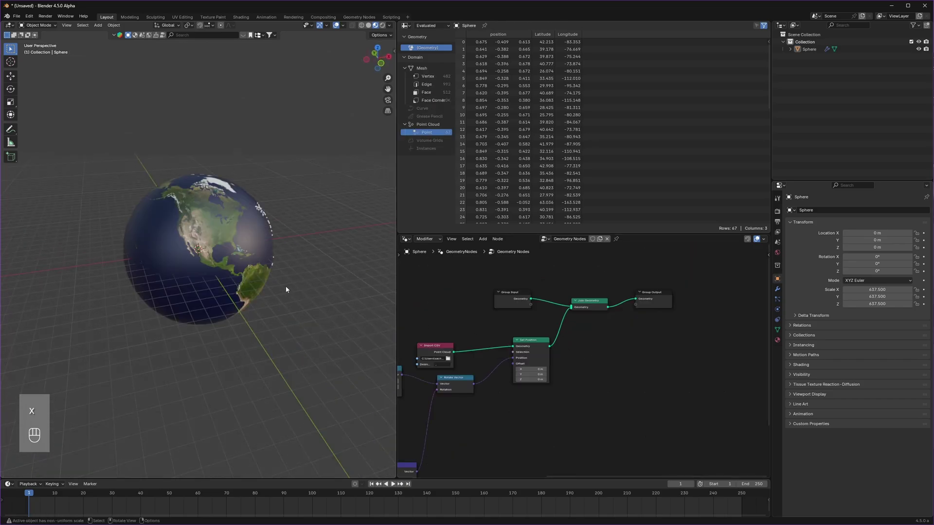
pyautogui.scroll(2, 582, 348)
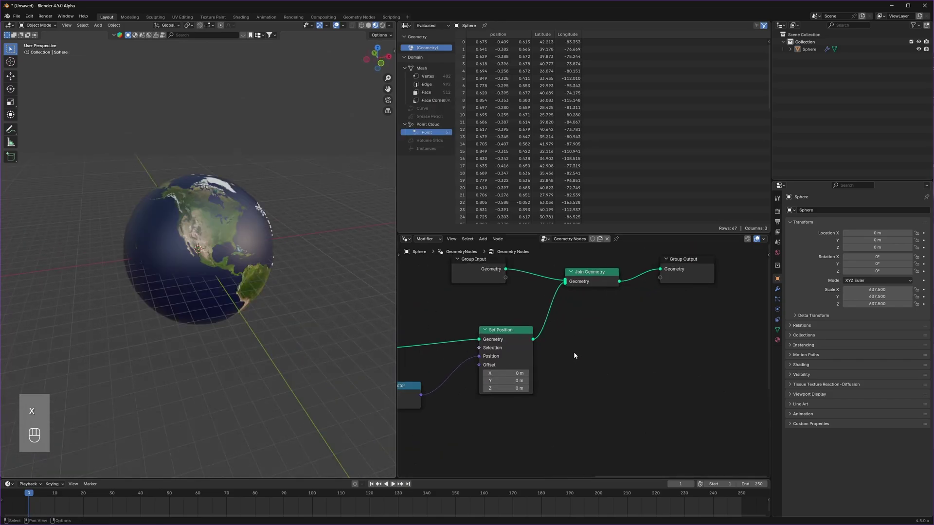
pyautogui.keyDown('ctrl'); pyautogui.keyDown('shift'); pyautogui.click(513, 334); pyautogui.keyUp('shift'); pyautogui.keyUp('ctrl')
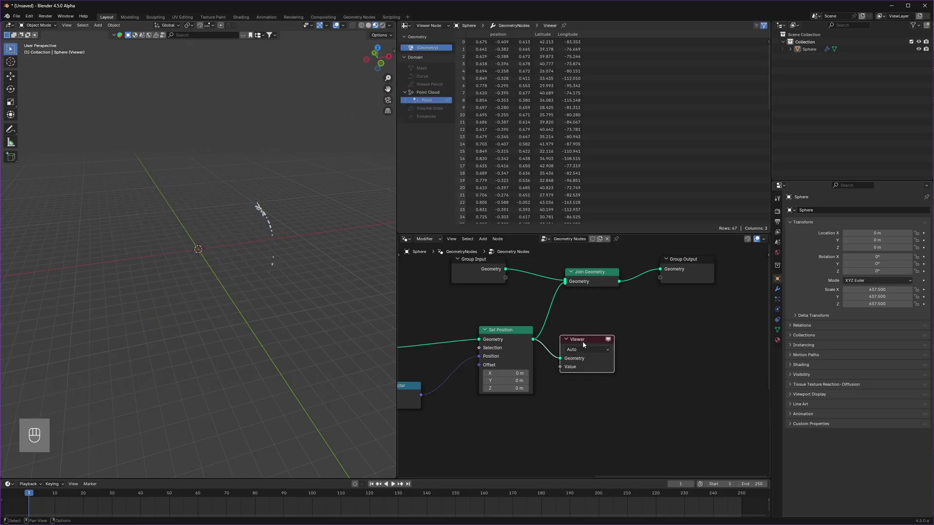
# Delete the Viewer node and set the Scale node's factor to 0.0175.
pyautogui.press('x')
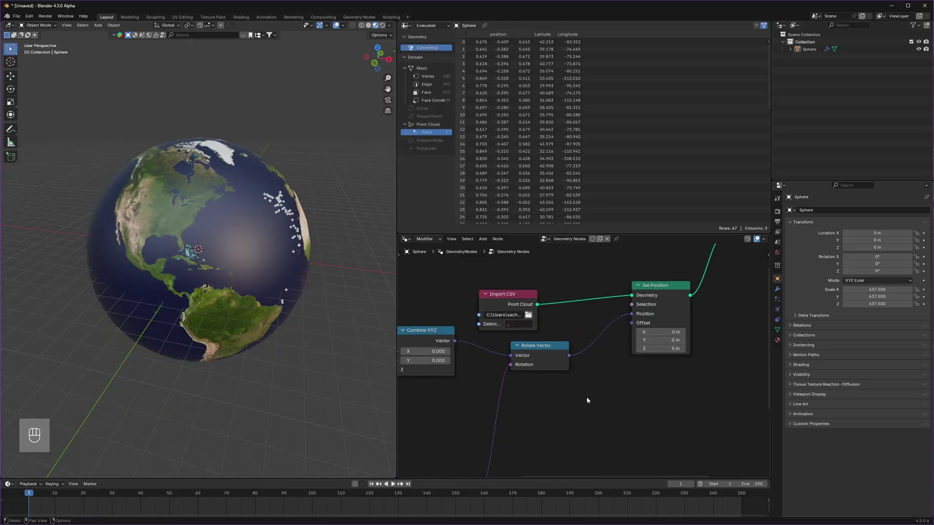
pyautogui.moveTo(587, 401); pyautogui.dragTo(652, 343, button='middle')
pyautogui.scroll(2, 584, 370)
pyautogui.click(569, 382)
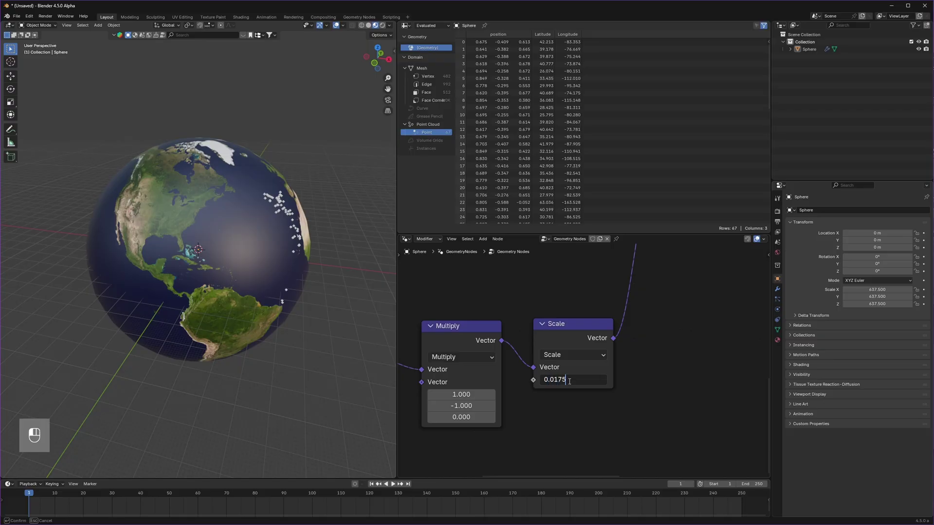
pyautogui.press('Return')
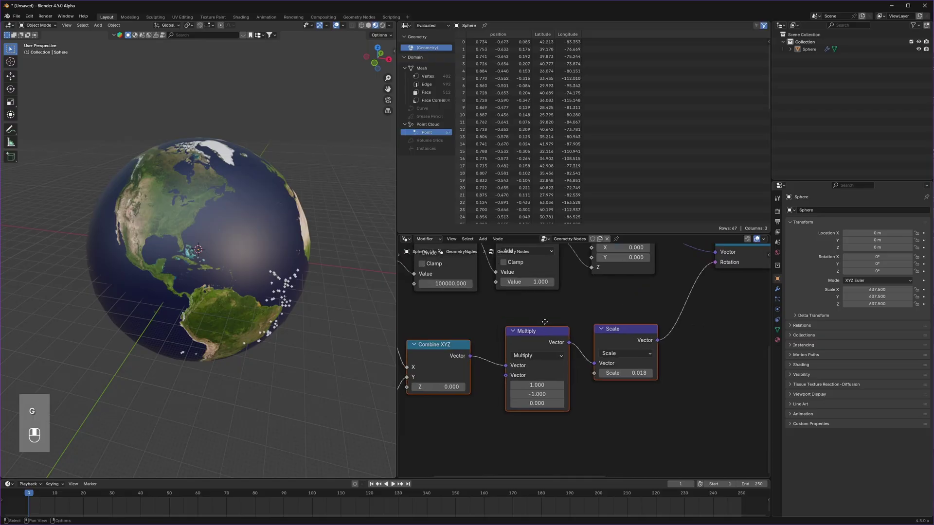
# Try an Add node value of 1.02 and reset it to 1.
pyautogui.moveTo(545, 323); pyautogui.dragTo(615, 405, button='middle')
pyautogui.scroll(2, 615, 406)
pyautogui.moveTo(606, 357)
pyautogui.keyDown('shift'); pyautogui.mouseDown()
pyautogui.moveTo(652, 357)
pyautogui.moveTo(604, 358)
pyautogui.mouseUp(); pyautogui.keyUp('shift')
pyautogui.click(604, 360)
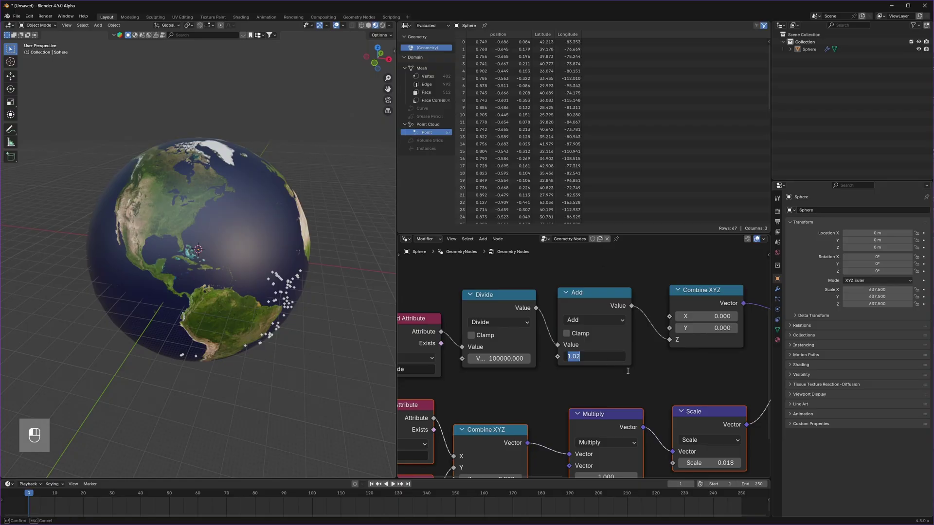
pyautogui.press('Return')
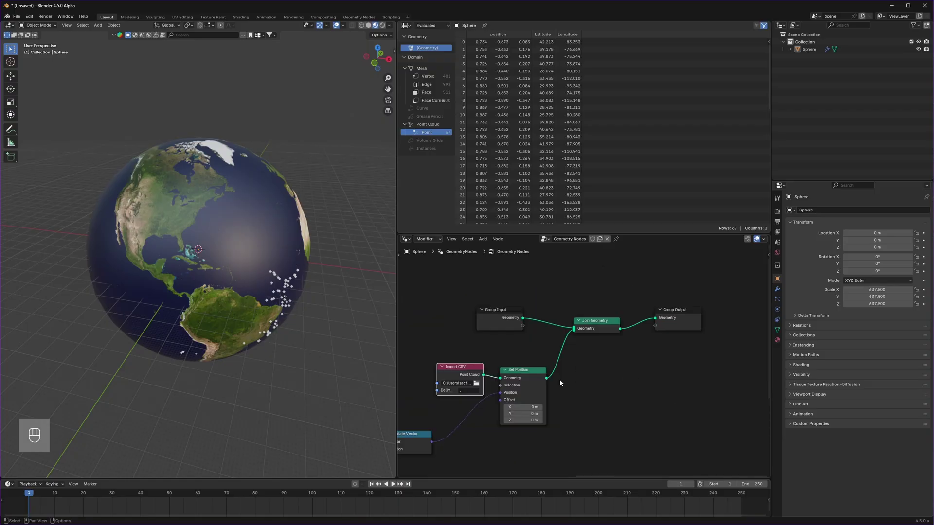
# Insert a Transform Geometry node between Set Position and Join Geometry, making room for it in the node layout.
pyautogui.moveTo(302, 364); pyautogui.dragTo(279, 335, button='middle')
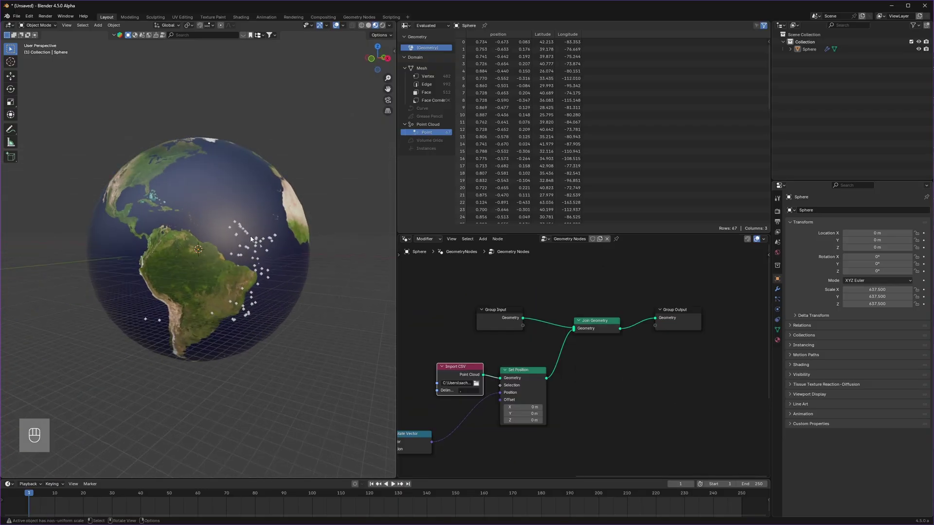
pyautogui.moveTo(203, 239); pyautogui.dragTo(229, 284, button='middle')
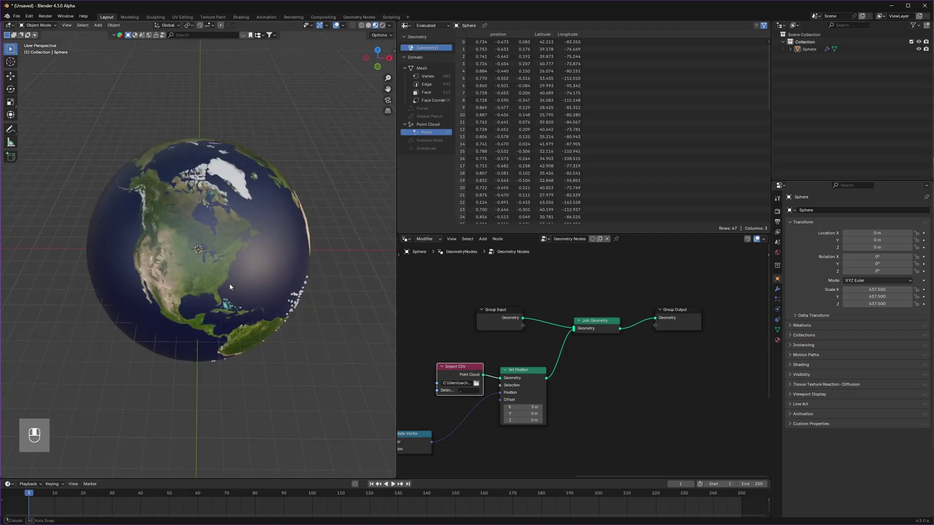
pyautogui.moveTo(697, 373); pyautogui.dragTo(576, 375, button='middle')
pyautogui.moveTo(554, 311); pyautogui.dragTo(663, 337)
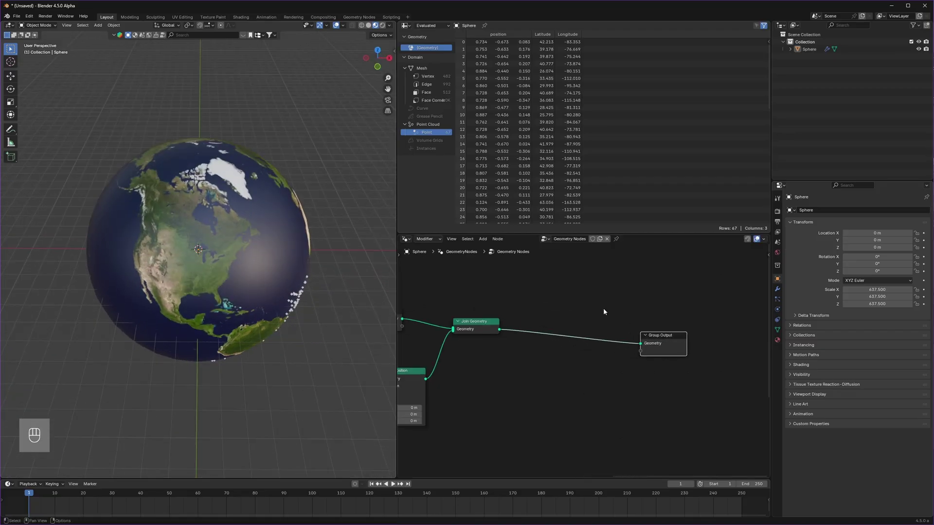
pyautogui.click(599, 308)
pyautogui.hotkey('shift', 'a')
pyautogui.write('tra')
pyautogui.click(639, 318)
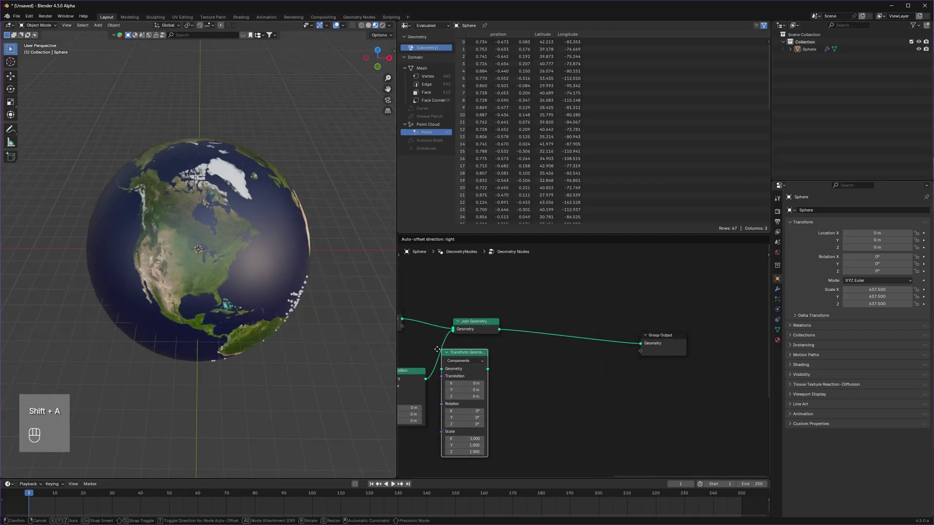
pyautogui.click(465, 346)
pyautogui.moveTo(521, 331); pyautogui.dragTo(665, 337)
# Set the Transform Geometry rotation to -90° on X and -90° on Z, and check the points over North America.
pyautogui.scroll(4, 608, 341)
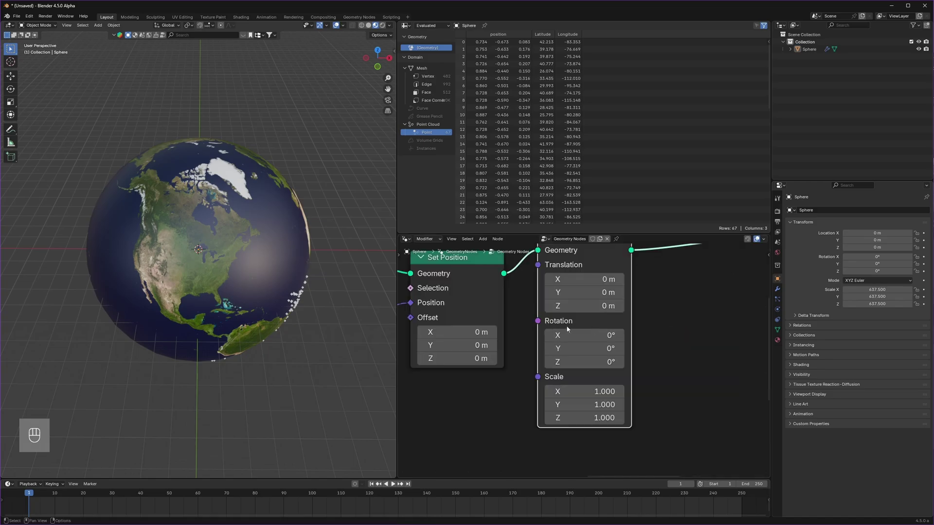
pyautogui.click(582, 336)
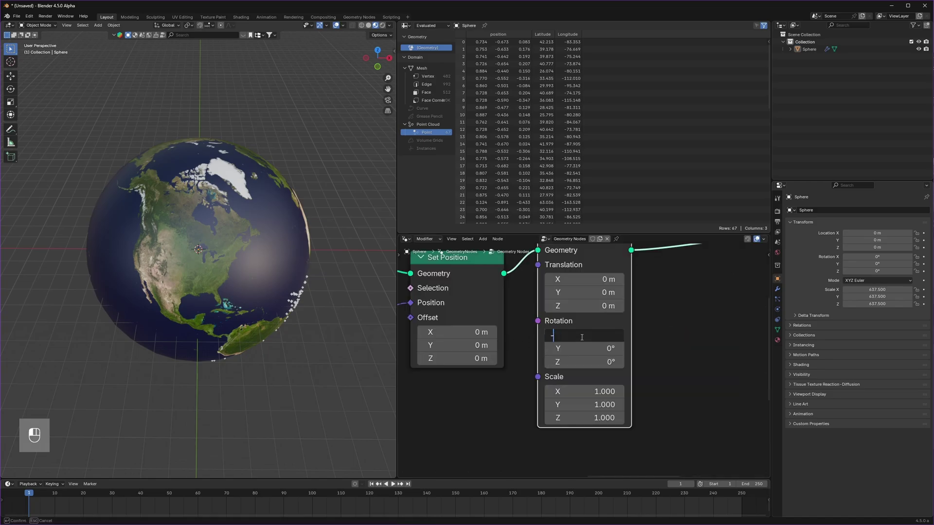
pyautogui.press('Return')
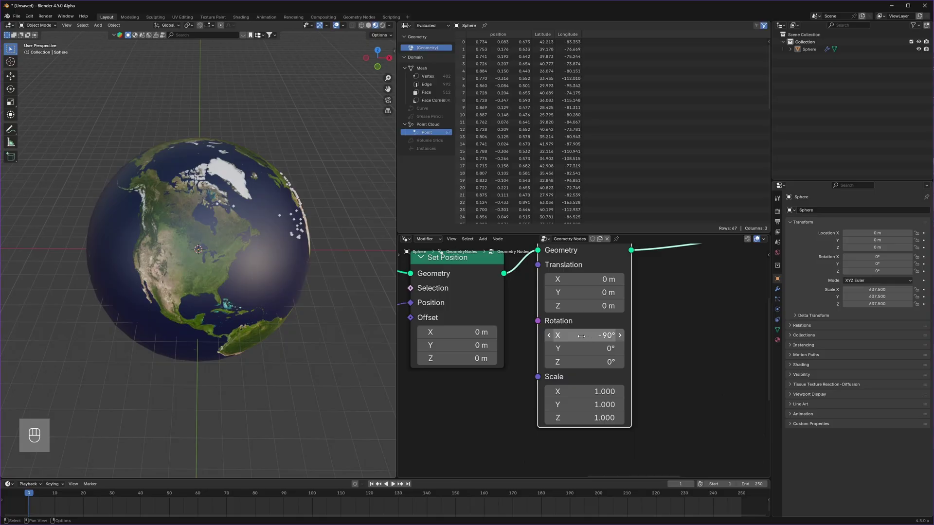
pyautogui.hotkey('ctrl', 'c')
pyautogui.hotkey('ctrl', 'v')
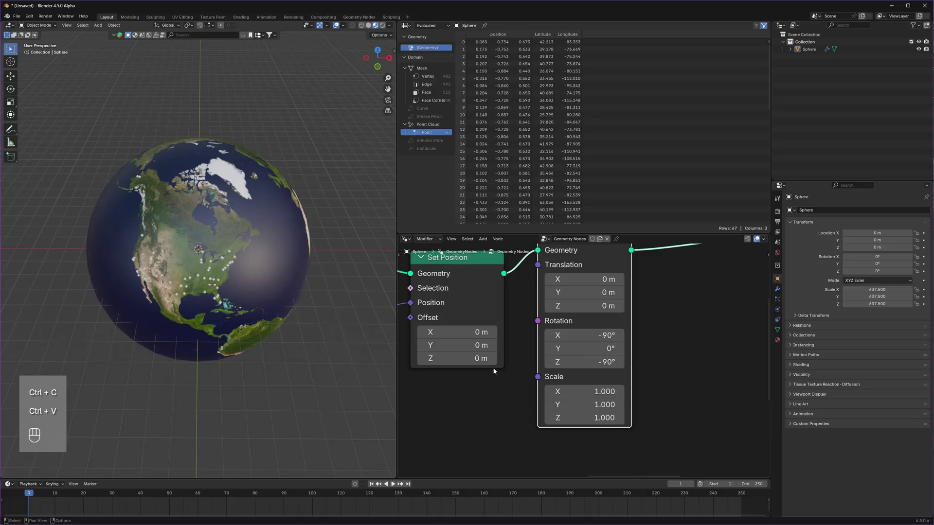
pyautogui.scroll(2, 239, 298)
pyautogui.moveTo(238, 298); pyautogui.dragTo(223, 269, button='middle')
pyautogui.scroll(1, 250, 289)
pyautogui.scroll(-2, 247, 281)
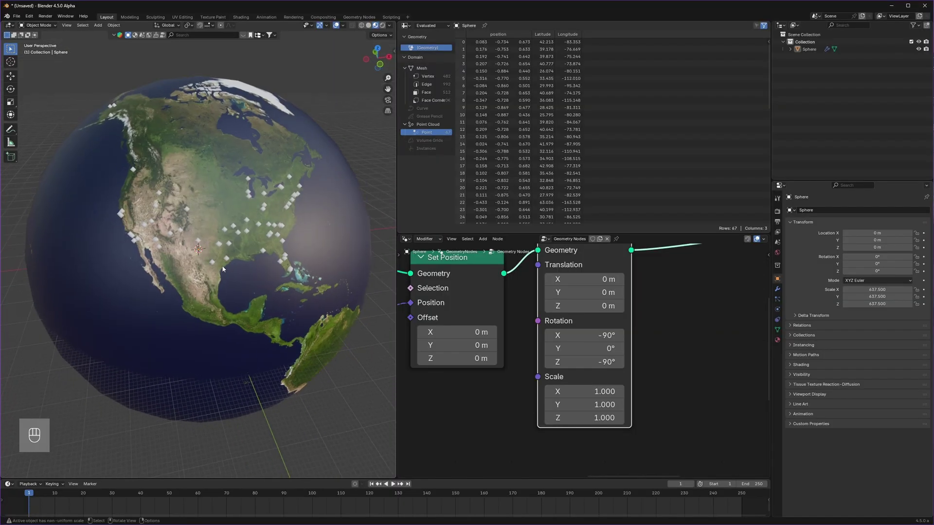
# Insert a Delete Geometry node on the link leaving Transform Geometry.
pyautogui.scroll(-3, 412, 350)
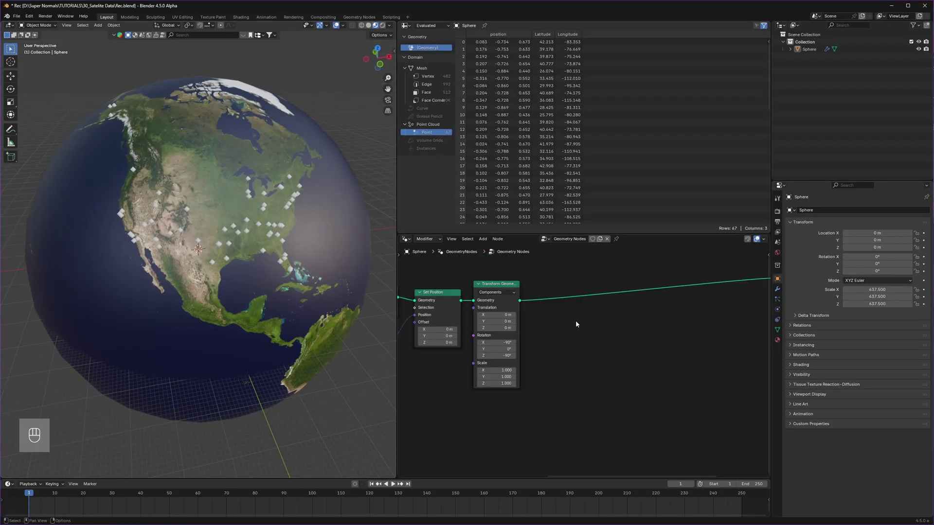
pyautogui.scroll(2, 576, 324)
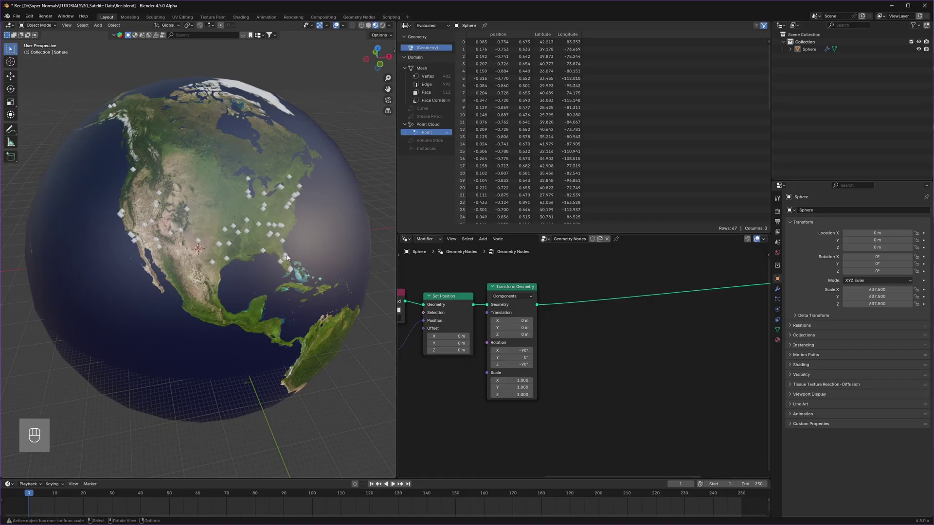
pyautogui.scroll(1, 590, 331)
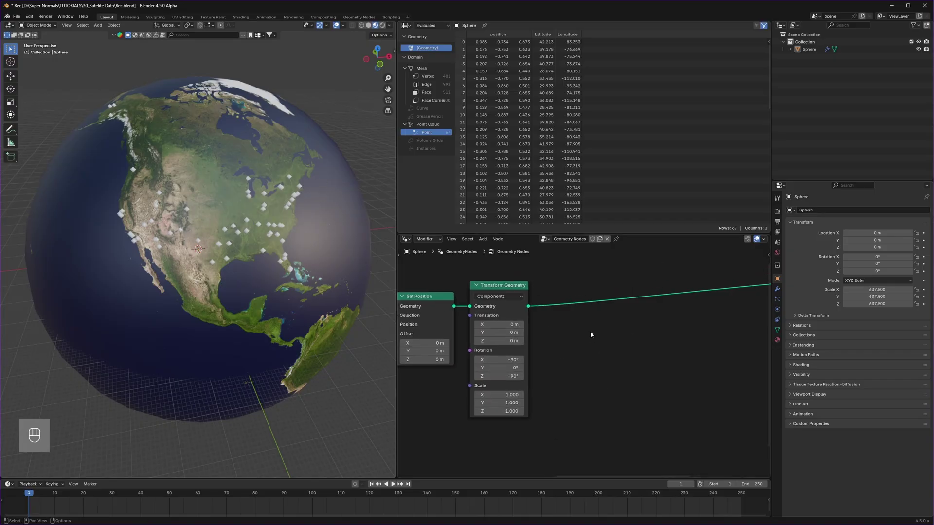
pyautogui.hotkey('shift', 'a')
pyautogui.write('delet')
pyautogui.press('Return')
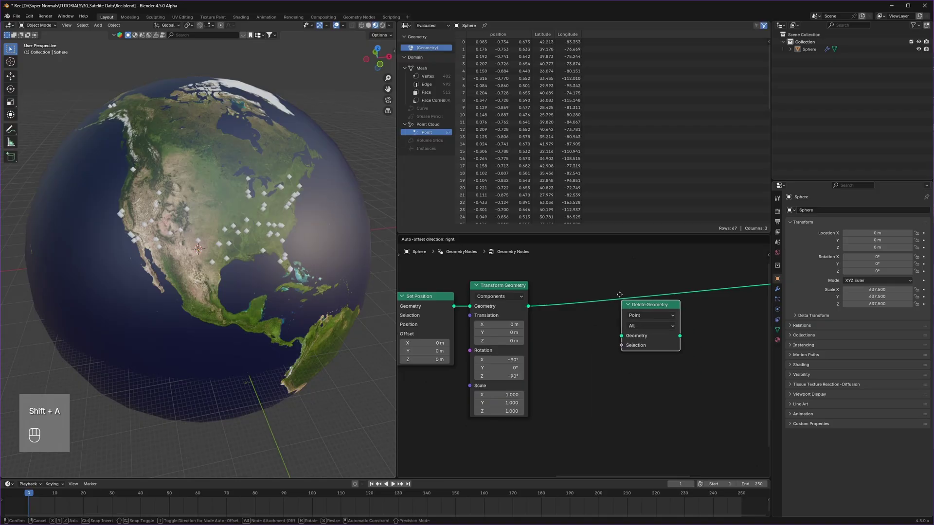
pyautogui.click(590, 274)
pyautogui.scroll(3, 616, 315)
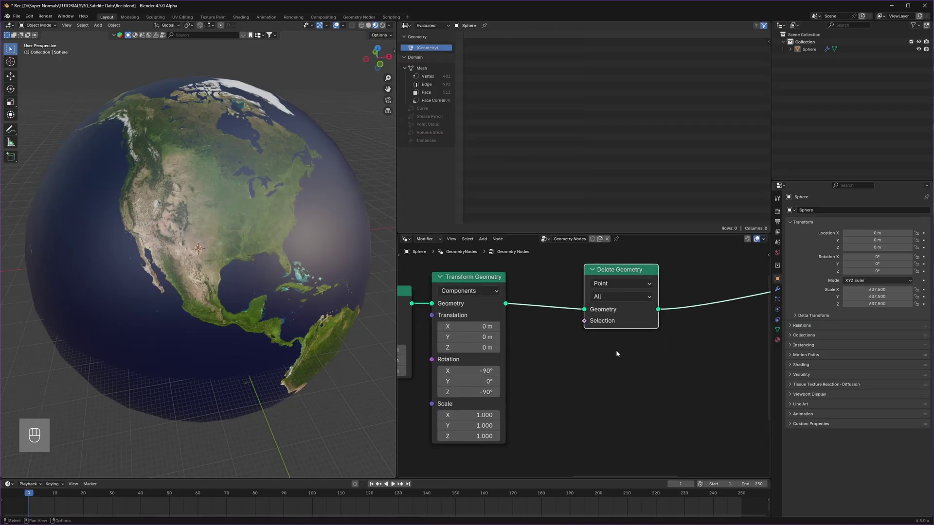
pyautogui.hotkey('ctrl', 'z')
pyautogui.hotkey('ctrl', 'z')
pyautogui.press('x')
# Add an Index node below Delete Geometry.
pyautogui.hotkey('shift', 'a')
pyautogui.write('ind')
pyautogui.press('Return')
pyautogui.click(551, 317)
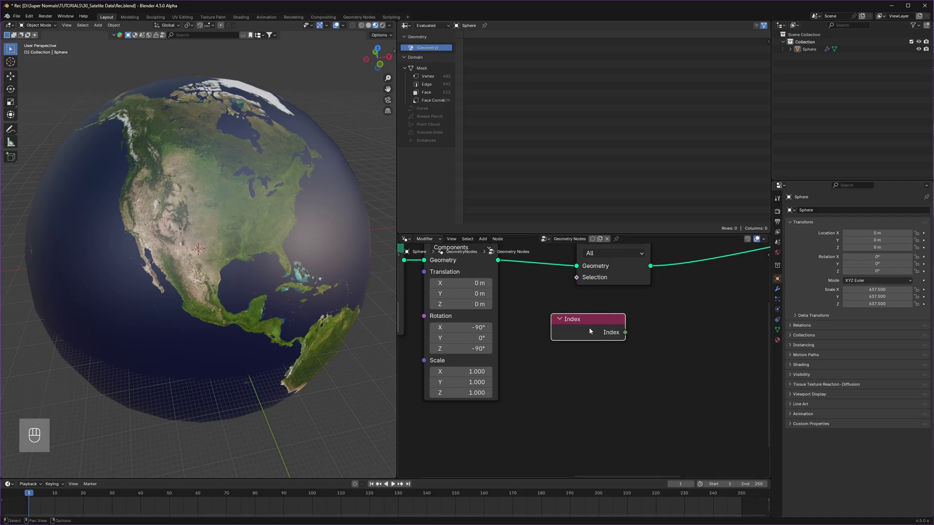
# Add an Integer node and arrange it directly above the Index node.
pyautogui.hotkey('shift', 'a')
pyautogui.write('val')
pyautogui.press('BackSpace')
pyautogui.press('BackSpace')
pyautogui.press('BackSpace')
pyautogui.write('inte')
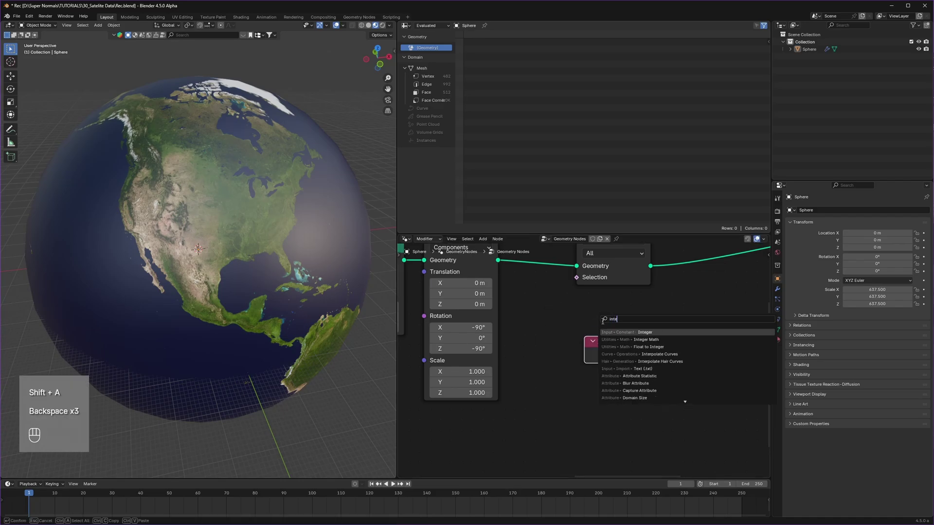
pyautogui.press('Return')
pyautogui.click(550, 321)
pyautogui.moveTo(629, 347); pyautogui.dragTo(552, 372)
# Add a Compare node beside the Integer and Index nodes and set its input type to Integer.
pyautogui.hotkey('shift', 'a')
pyautogui.write('compare')
pyautogui.click(650, 337)
pyautogui.click(605, 319)
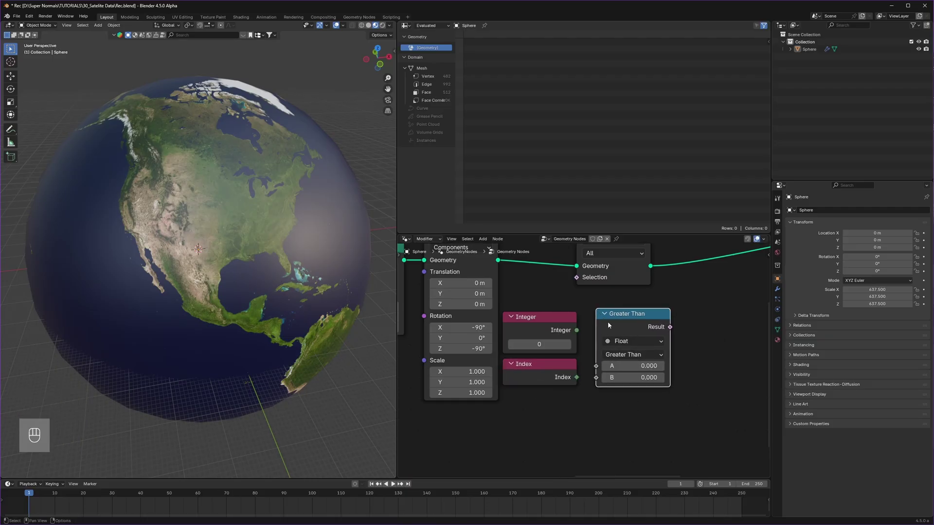
pyautogui.scroll(3, 616, 335)
pyautogui.moveTo(630, 339); pyautogui.dragTo(593, 342, button='middle')
pyautogui.click(593, 340)
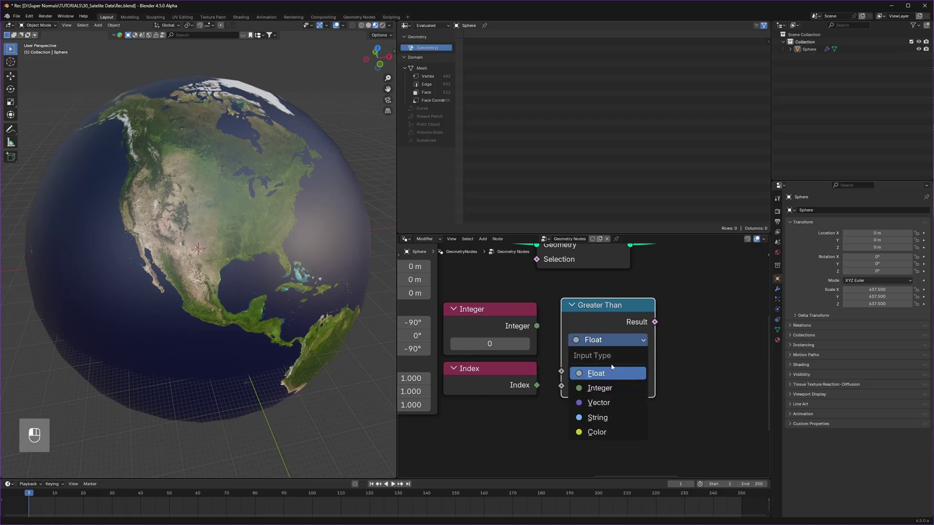
pyautogui.click(604, 389)
# Connect Integer to the Compare node's A input and Index to B, and move the Index node beneath Compare.
pyautogui.moveTo(537, 325); pyautogui.dragTo(561, 386)
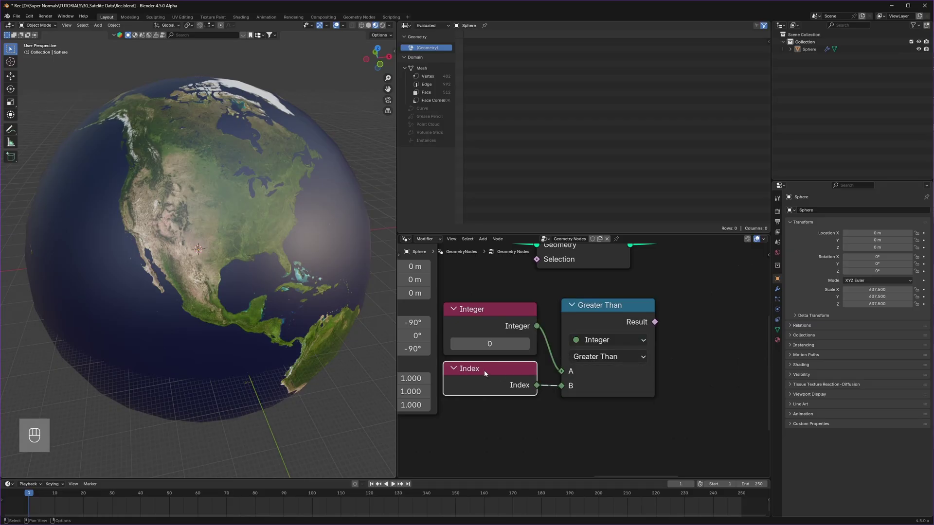
pyautogui.press('g')
pyautogui.click(577, 427)
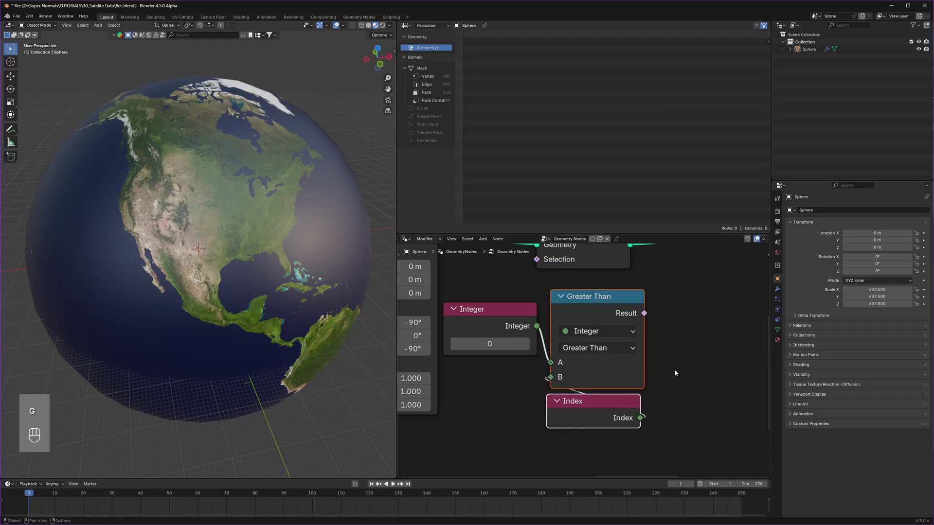
pyautogui.click(670, 375)
pyautogui.scroll(3, 657, 360)
pyautogui.scroll(-2, 533, 362)
pyautogui.moveTo(519, 363); pyautogui.dragTo(541, 367, button='middle')
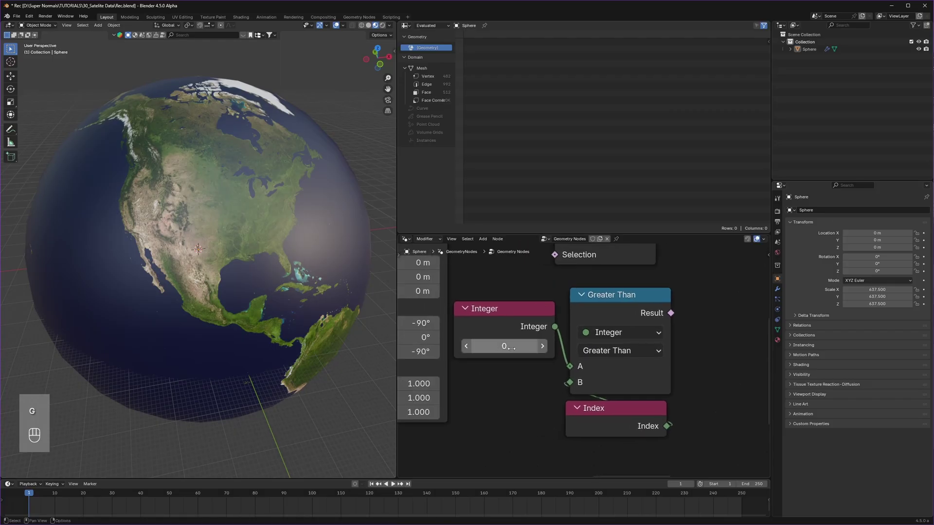
# Set the Compare operation to Not Equal and connect its Result to Delete Geometry's Selection.
pyautogui.click(618, 352)
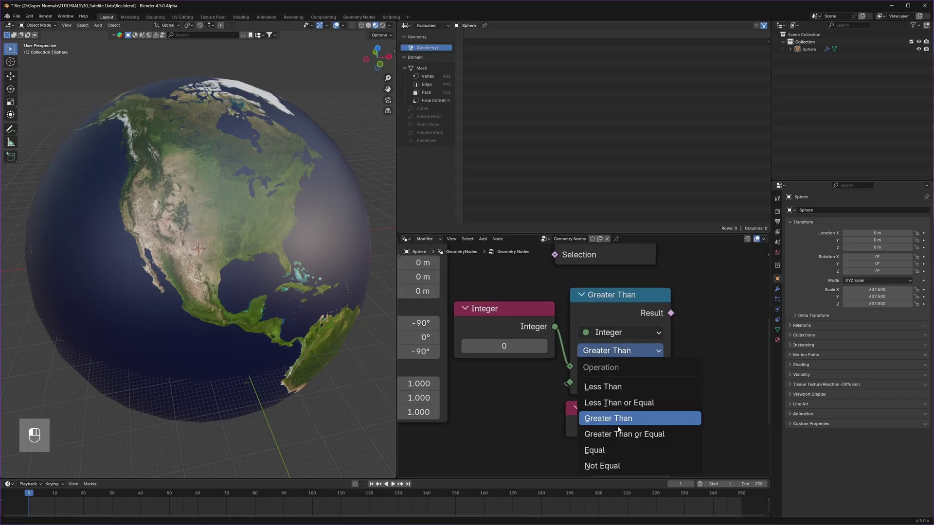
pyautogui.click(616, 468)
pyautogui.scroll(-3, 660, 347)
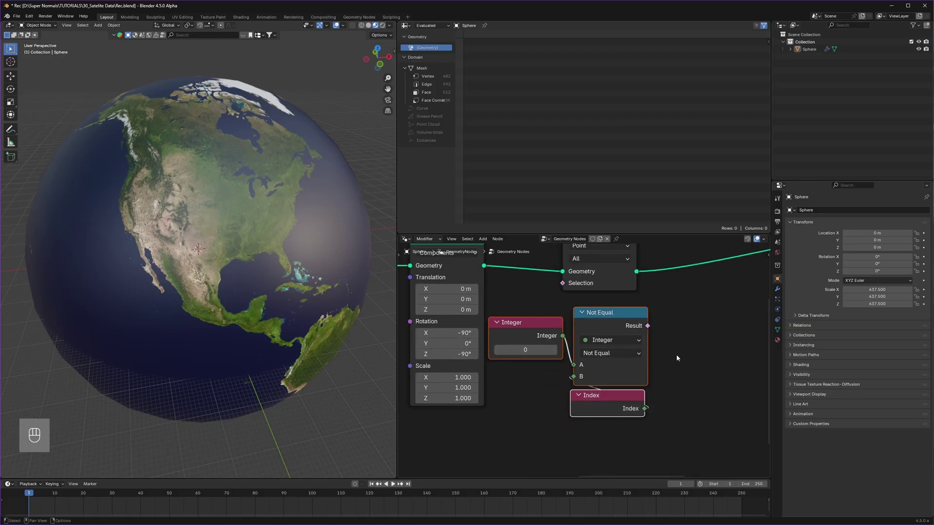
pyautogui.moveTo(648, 325); pyautogui.dragTo(567, 288)
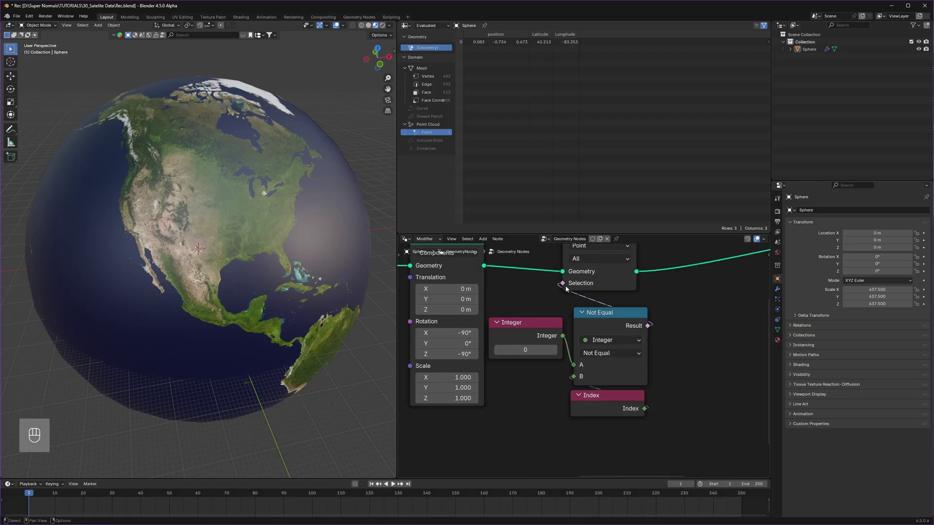
# Switch to the browser and compare the plotted point with the spreadsheet's Detroit Metropolitan Wayne County Airport location in Google Maps.
pyautogui.scroll(2, 291, 184)
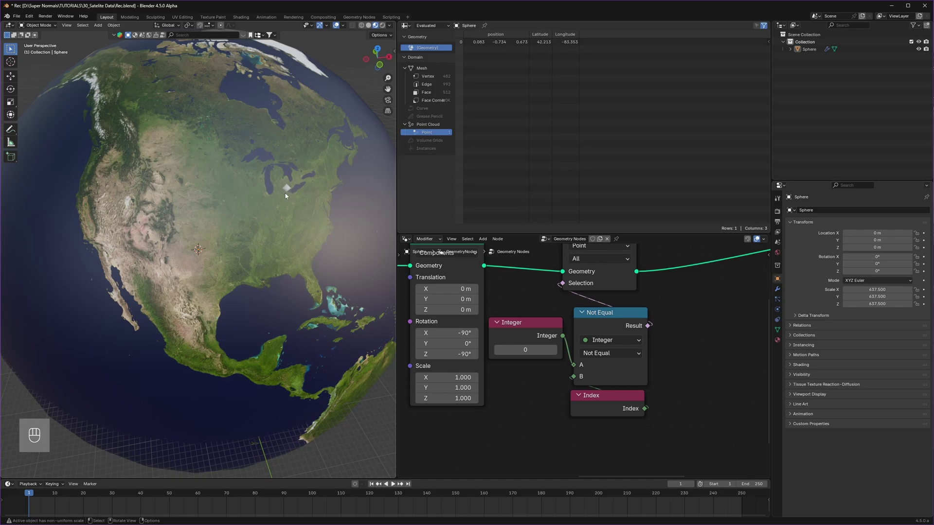
pyautogui.press('super')
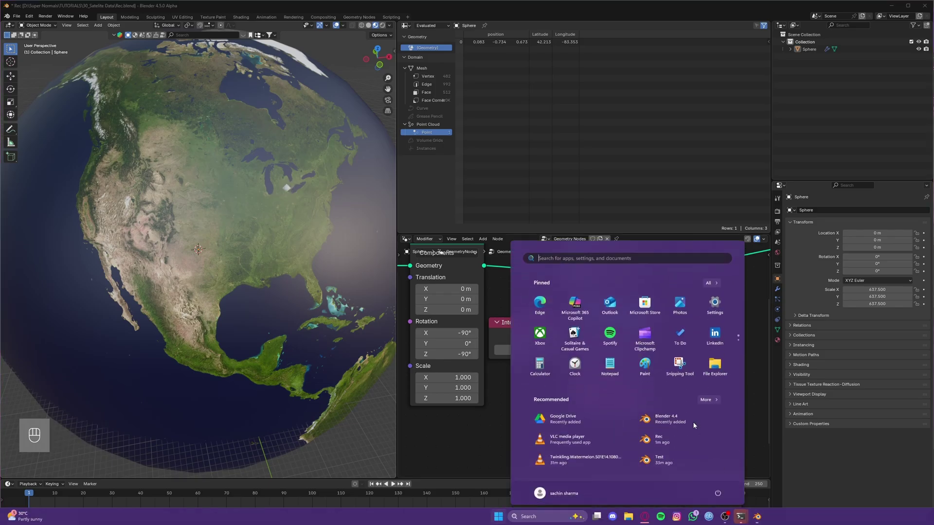
pyautogui.click(684, 515)
pyautogui.click(130, 7)
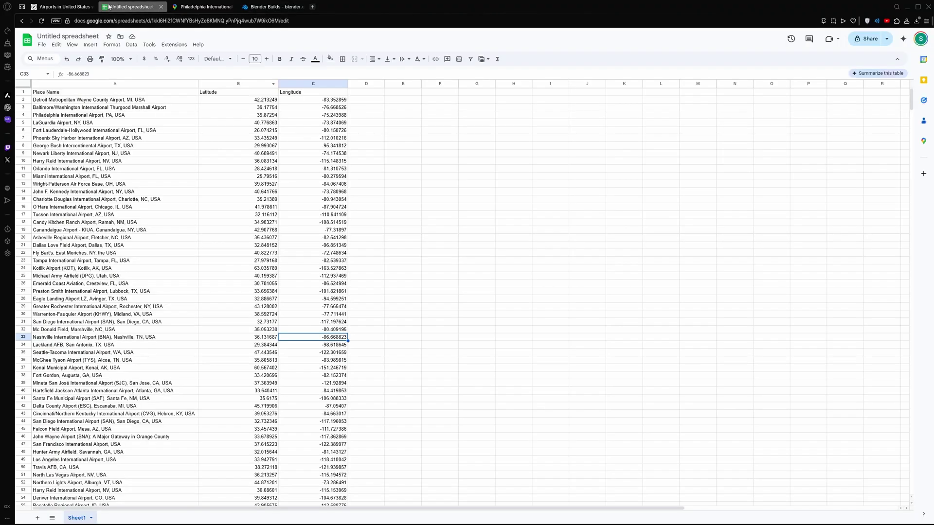
pyautogui.click(55, 102)
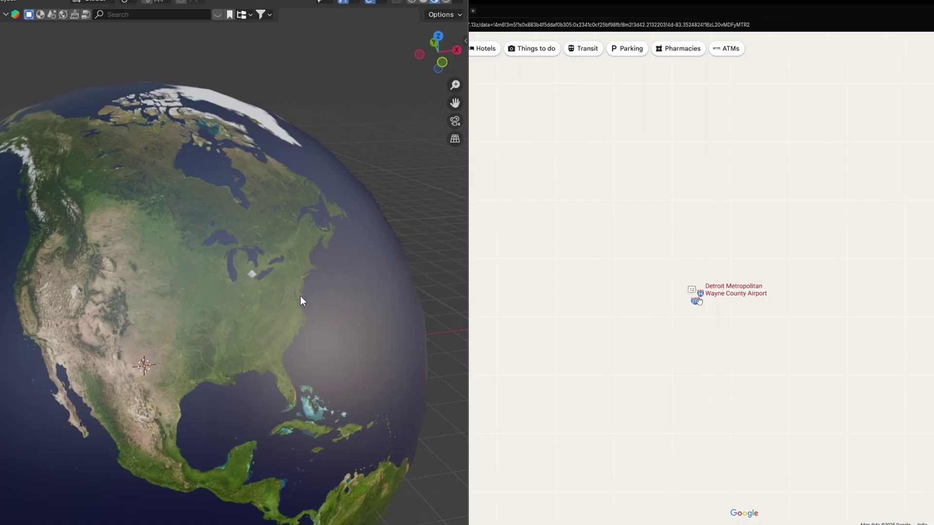
pyautogui.scroll(-2, 703, 307)
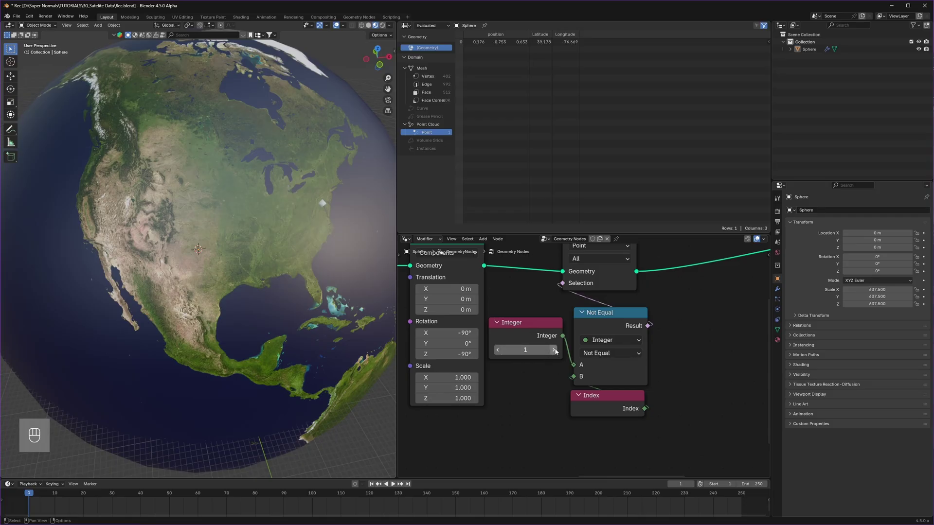
# Step the Integer value upward one at a time and check each airport's point on the globe.
pyautogui.click(555, 351)
pyautogui.click(555, 351)
pyautogui.click(555, 350)
pyautogui.click(555, 350)
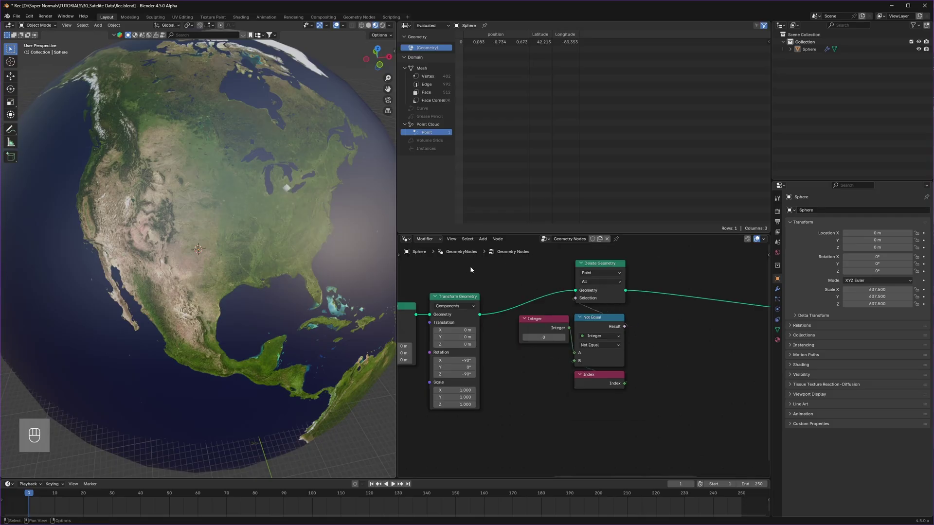
# Duplicate the Delete Geometry, Integer, Compare and Index nodes below the originals and connect Transform Geometry to the copied Delete Geometry.
pyautogui.moveTo(672, 411); pyautogui.dragTo(532, 264)
pyautogui.hotkey('shift', 'd')
pyautogui.click(596, 397)
pyautogui.scroll(-2, 596, 397)
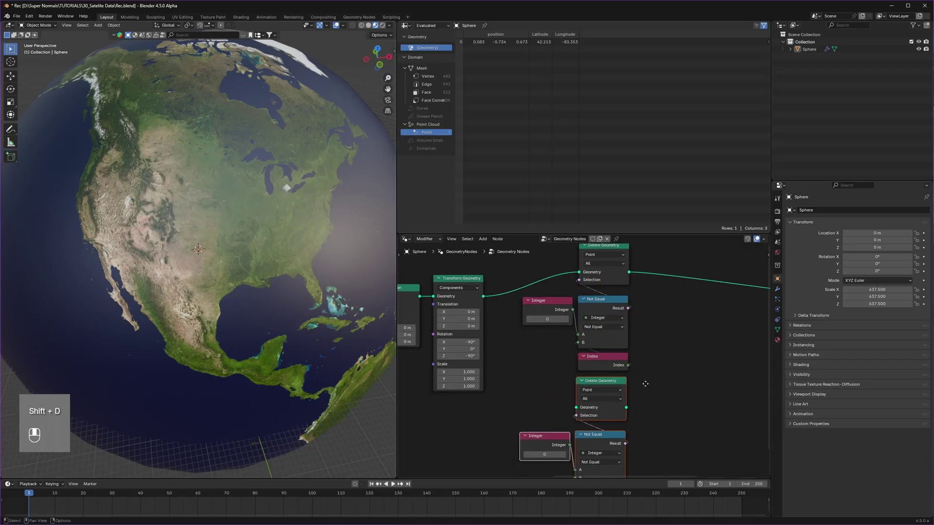
pyautogui.moveTo(572, 349); pyautogui.dragTo(600, 352)
pyautogui.moveTo(681, 322); pyautogui.dragTo(571, 362, button='middle')
pyautogui.scroll(2, 571, 362)
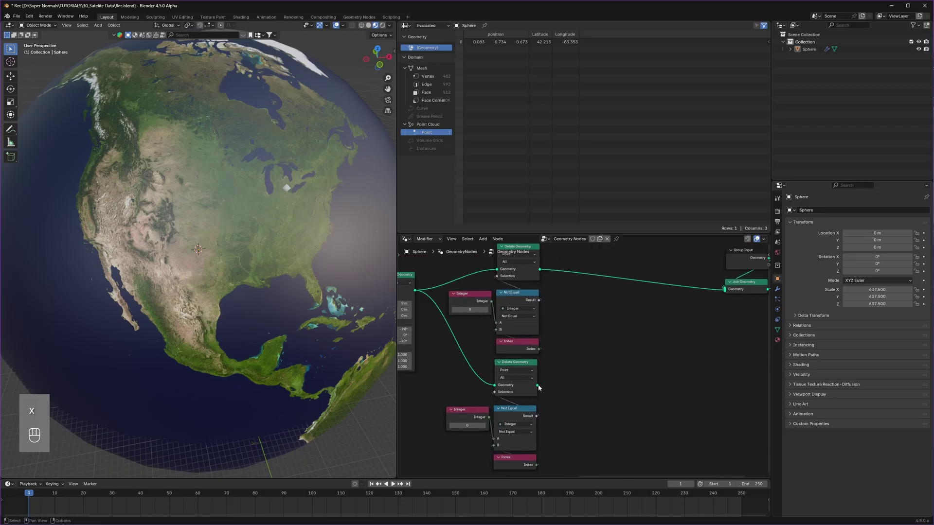
# Connect the copied Delete Geometry to Join Geometry and set the copied Integer to 25.
pyautogui.moveTo(538, 386); pyautogui.dragTo(721, 294)
pyautogui.scroll(2, 584, 396)
pyautogui.moveTo(534, 428); pyautogui.dragTo(603, 376, button='middle')
pyautogui.click(590, 366)
pyautogui.click(591, 365)
pyautogui.moveTo(590, 366); pyautogui.dragTo(613, 366)
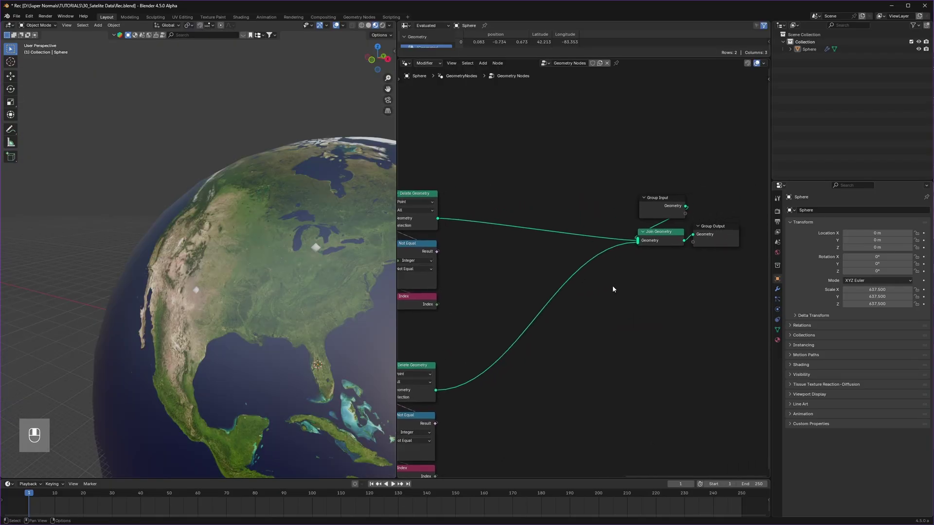
# Move Group Input, Join Geometry and Group Output farther along the graph and cut the copied Delete Geometry's link to Join Geometry.
pyautogui.moveTo(734, 179); pyautogui.dragTo(666, 256)
pyautogui.press('g')
pyautogui.click(711, 260)
pyautogui.click(501, 300)
pyautogui.moveTo(500, 300); pyautogui.dragTo(600, 270, button='middle')
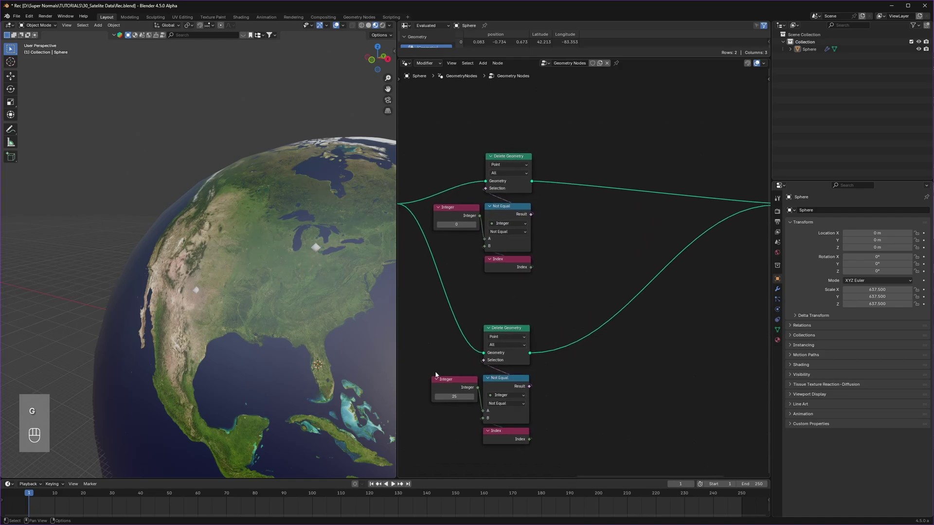
pyautogui.keyDown('ctrl'); pyautogui.moveTo(621, 273); pyautogui.dragTo(658, 319, button='right'); pyautogui.keyUp('ctrl')
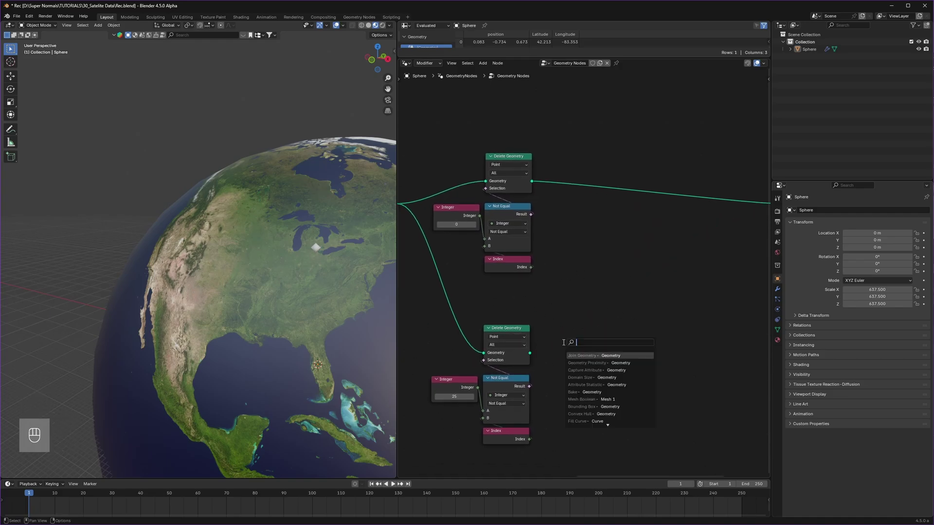
pyautogui.moveTo(567, 267); pyautogui.dragTo(566, 287, button='middle')
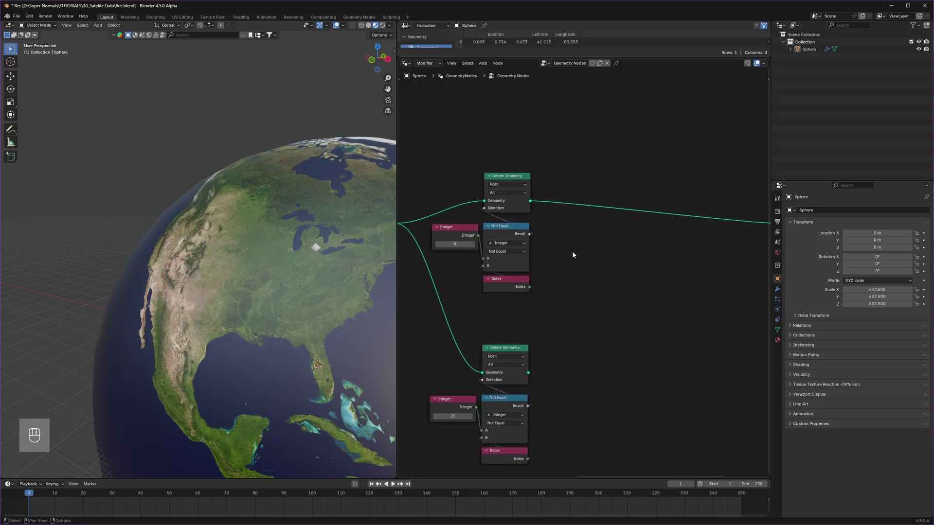
# Insert Instance on Points after the first Delete Geometry and connect a Curve Line node to its Instance input.
pyautogui.scroll(2, 572, 251)
pyautogui.hotkey('shift', 'a')
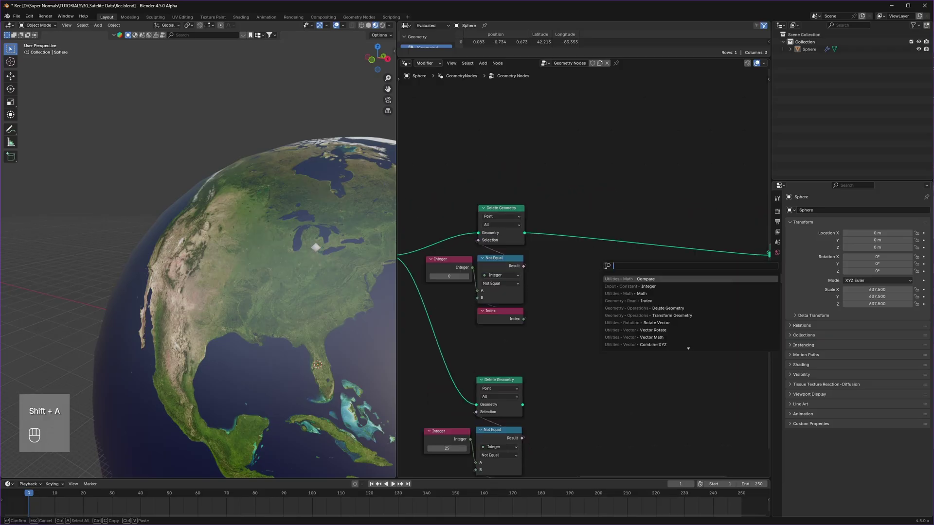
pyautogui.write('inst')
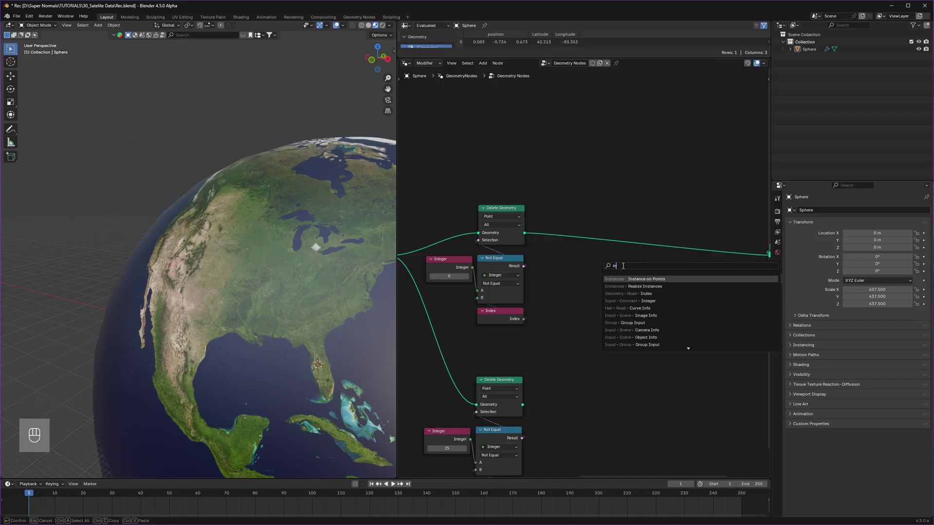
pyautogui.click(598, 227)
pyautogui.moveTo(641, 124); pyautogui.dragTo(587, 250)
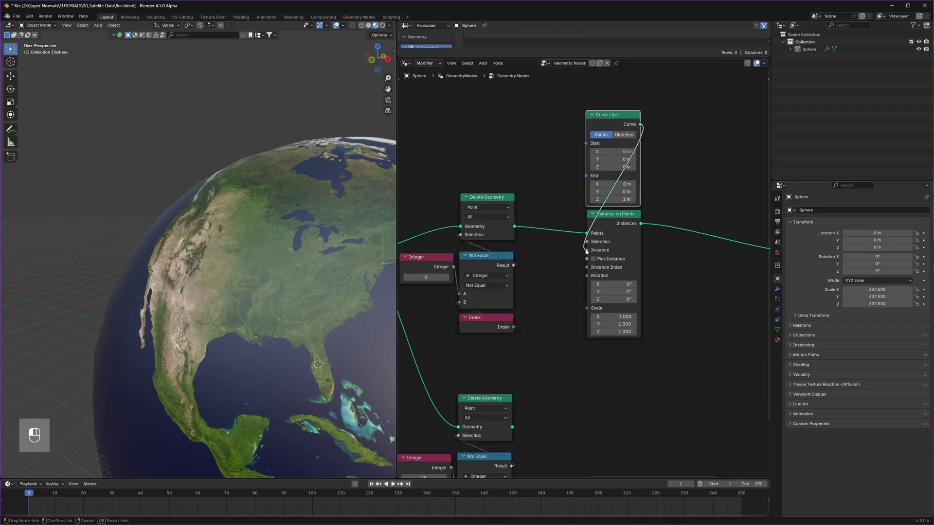
# Set the Curve Line's End Z to 0.11 m.
pyautogui.moveTo(307, 229); pyautogui.dragTo(323, 233, button='middle')
pyautogui.scroll(3, 295, 180)
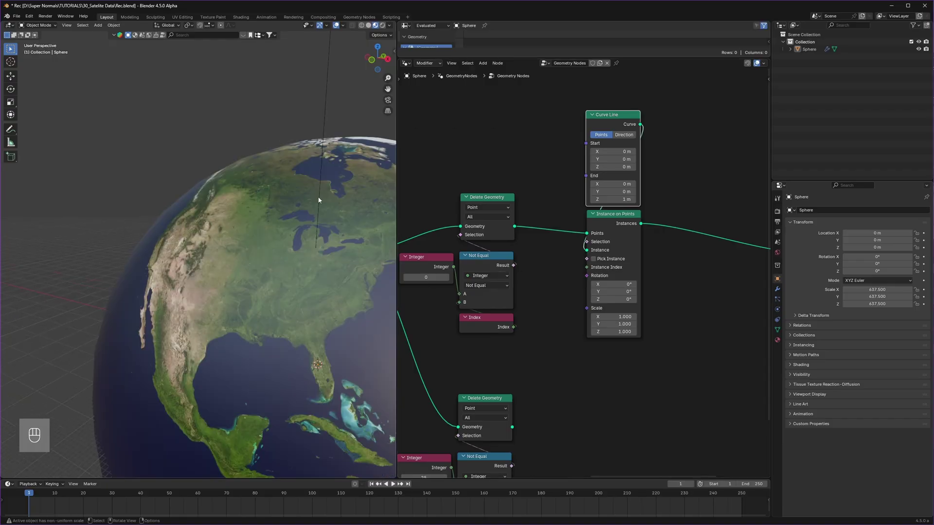
pyautogui.keyDown('shift'); pyautogui.moveTo(612, 200); pyautogui.dragTo(574, 200); pyautogui.keyUp('shift')
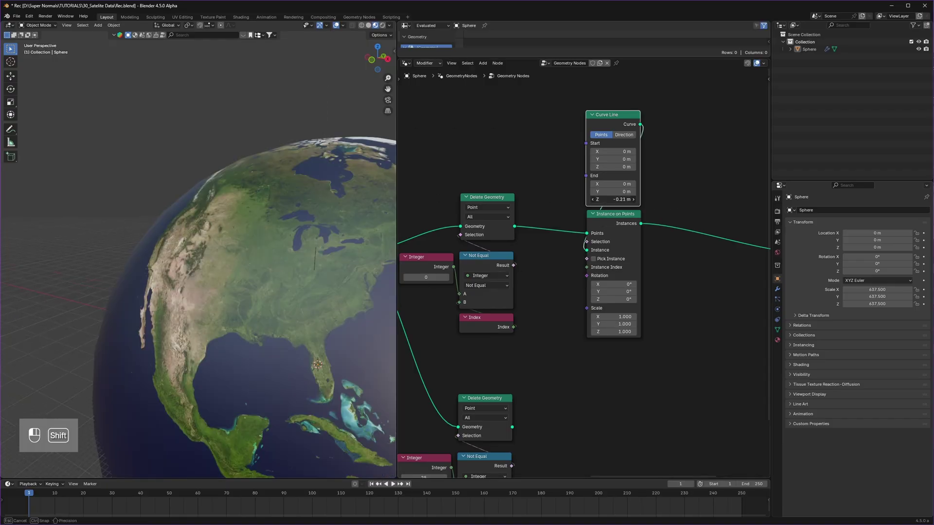
pyautogui.keyDown('shift'); pyautogui.moveTo(612, 199); pyautogui.dragTo(620, 200); pyautogui.keyUp('shift')
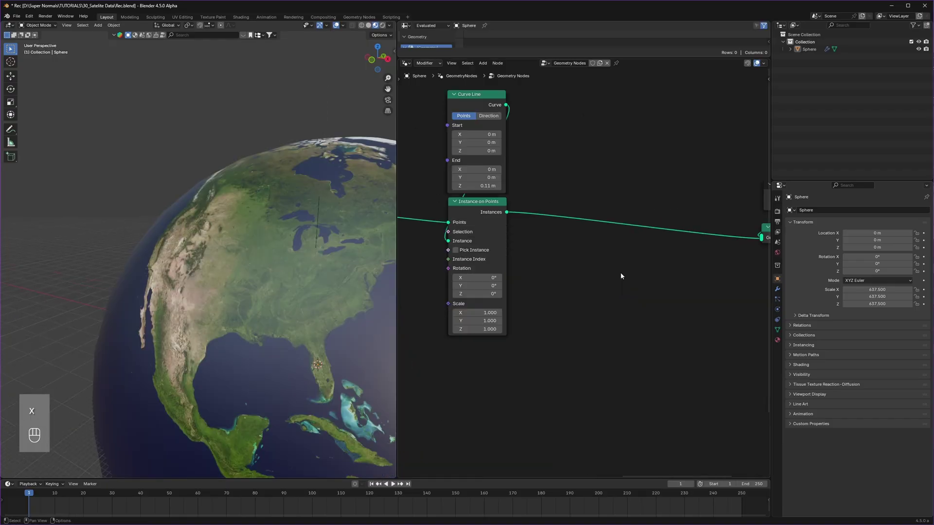
# Insert a Set Position node between Instance on Points and Join Geometry.
pyautogui.hotkey('shift', 'a')
pyautogui.write('set')
pyautogui.click(668, 294)
pyautogui.click(615, 226)
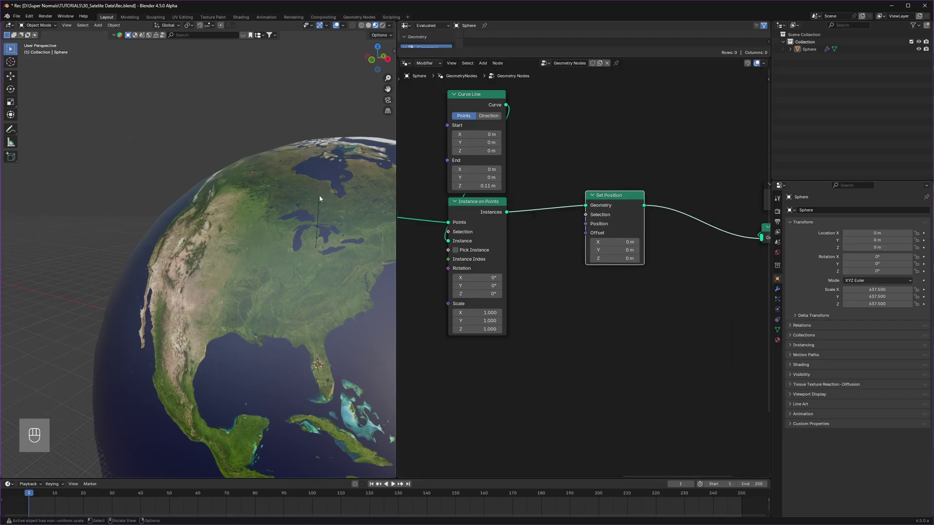
# Add a Geometry Proximity node fed by the copied Delete Geometry's output.
pyautogui.scroll(-4, 592, 318)
pyautogui.moveTo(523, 344); pyautogui.dragTo(627, 288, button='middle')
pyautogui.scroll(3, 626, 294)
pyautogui.moveTo(544, 289); pyautogui.dragTo(403, 461)
pyautogui.moveTo(517, 349); pyautogui.dragTo(608, 312)
pyautogui.write('ge')
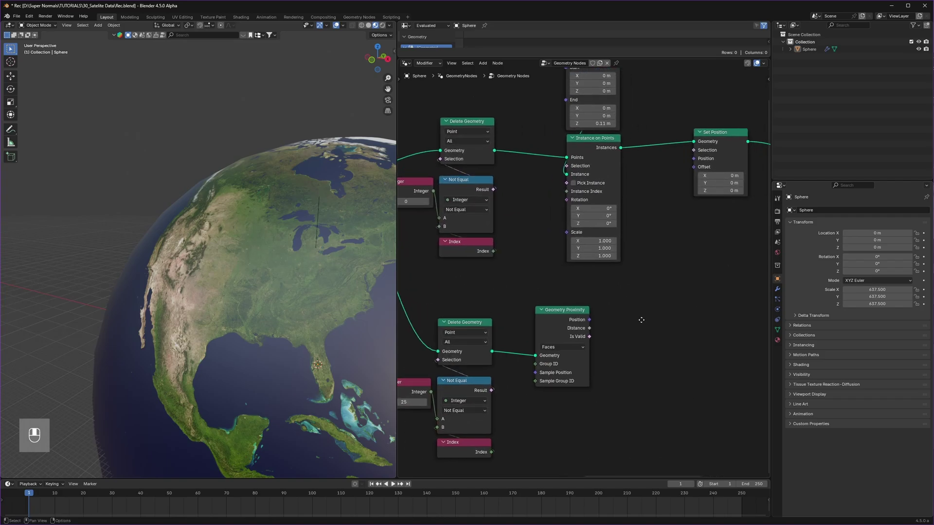
# Connect Geometry Proximity's Position to Set Position's Position input and set the proximity target to Points.
pyautogui.moveTo(643, 320); pyautogui.dragTo(631, 323, button='middle')
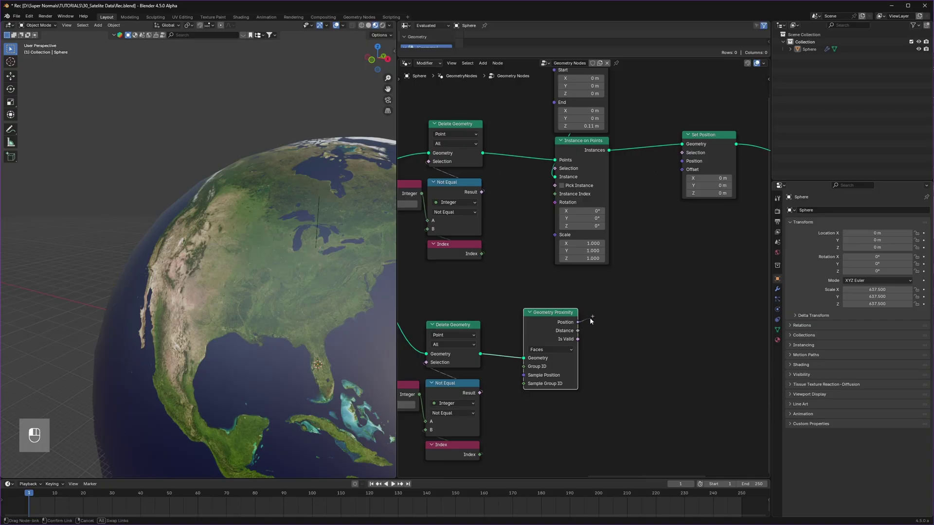
pyautogui.moveTo(630, 290); pyautogui.dragTo(577, 340, button='middle')
pyautogui.moveTo(645, 275); pyautogui.dragTo(630, 213)
pyautogui.scroll(3, 565, 337)
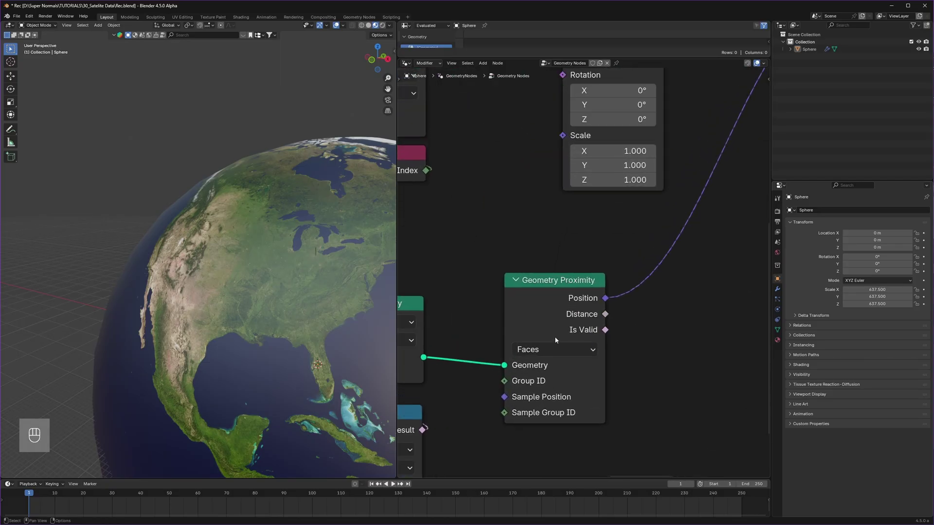
pyautogui.click(542, 351)
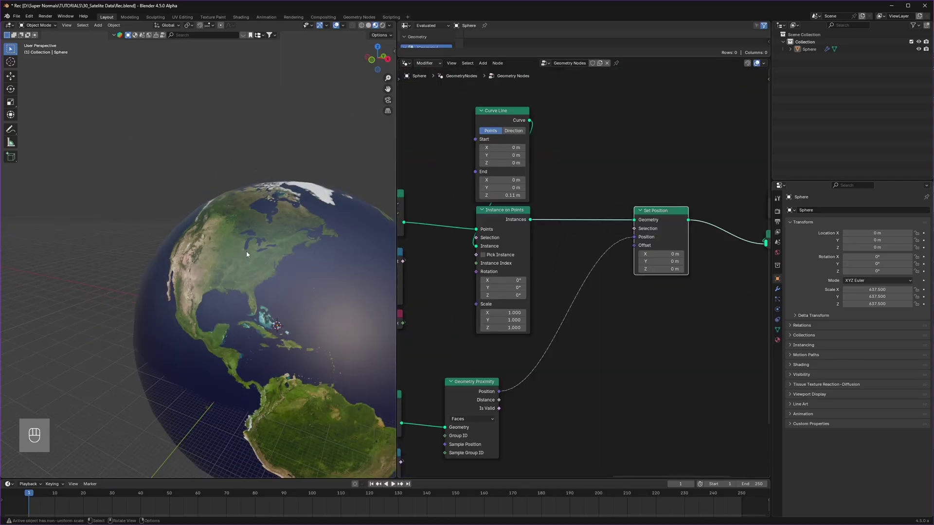
pyautogui.scroll(2, 247, 251)
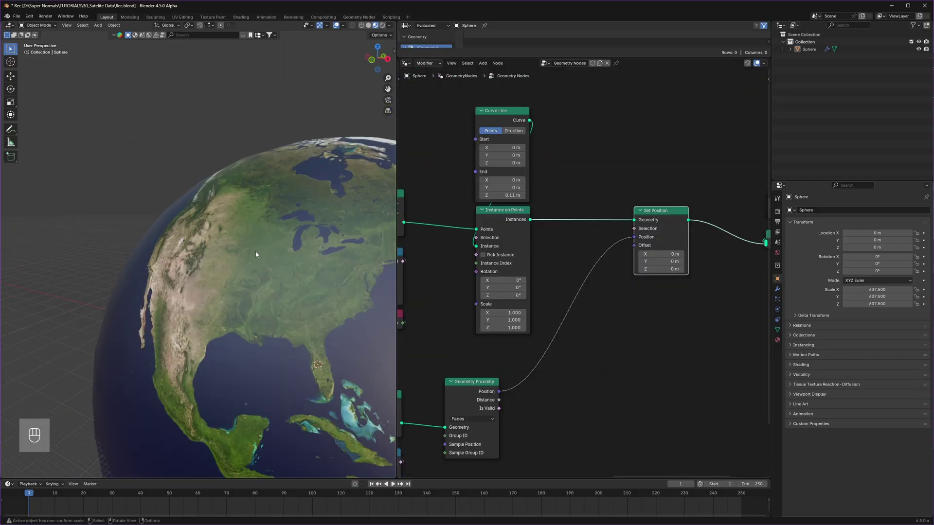
# Insert a Realize Instances node between Instance on Points and Set Position.
pyautogui.moveTo(538, 245); pyautogui.dragTo(519, 261, button='middle')
pyautogui.hotkey('shift', 'a')
pyautogui.write('rea')
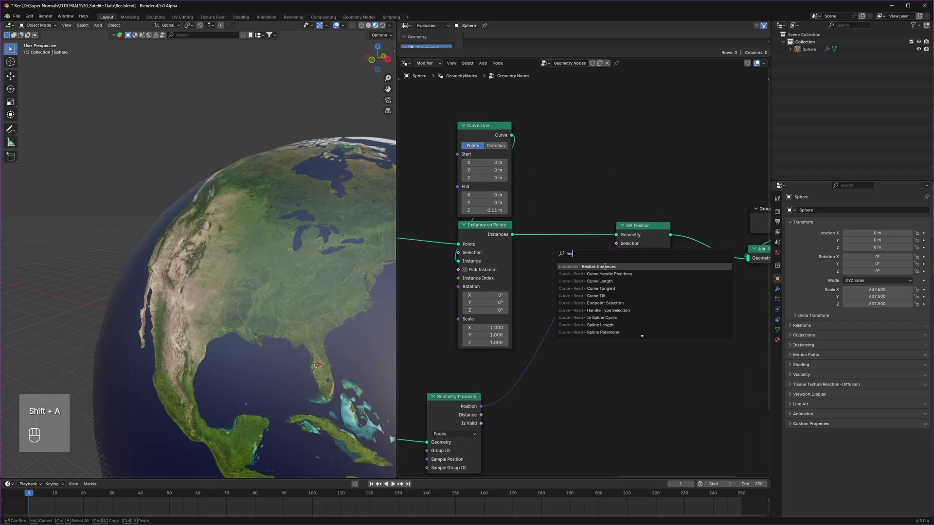
pyautogui.click(600, 265)
pyautogui.click(563, 224)
pyautogui.moveTo(581, 283); pyautogui.dragTo(486, 283, button='middle')
pyautogui.scroll(2, 512, 235)
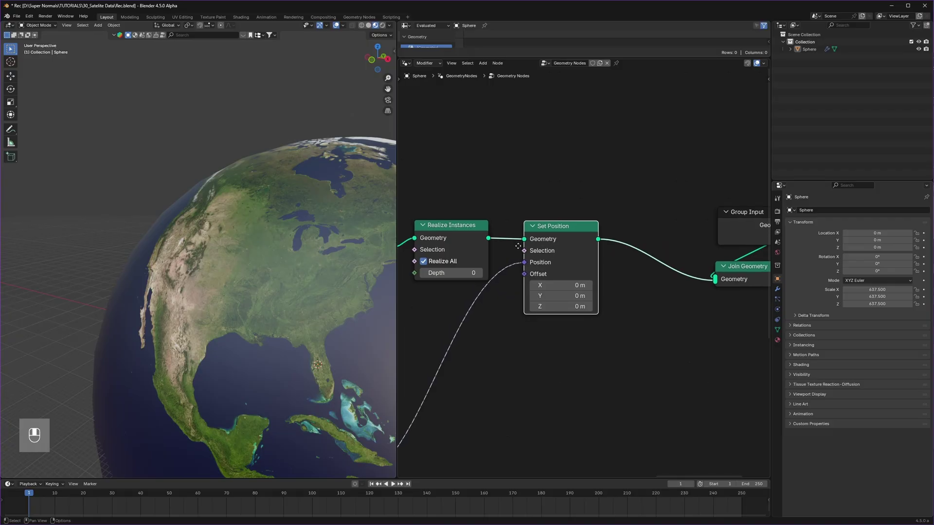
# Add an Endpoint Selection node with Start Size 0 and End Size 1, and connect it to Set Position's Selection.
pyautogui.moveTo(519, 236); pyautogui.dragTo(527, 252, button='middle')
pyautogui.hotkey('shift', 'a')
pyautogui.write('end')
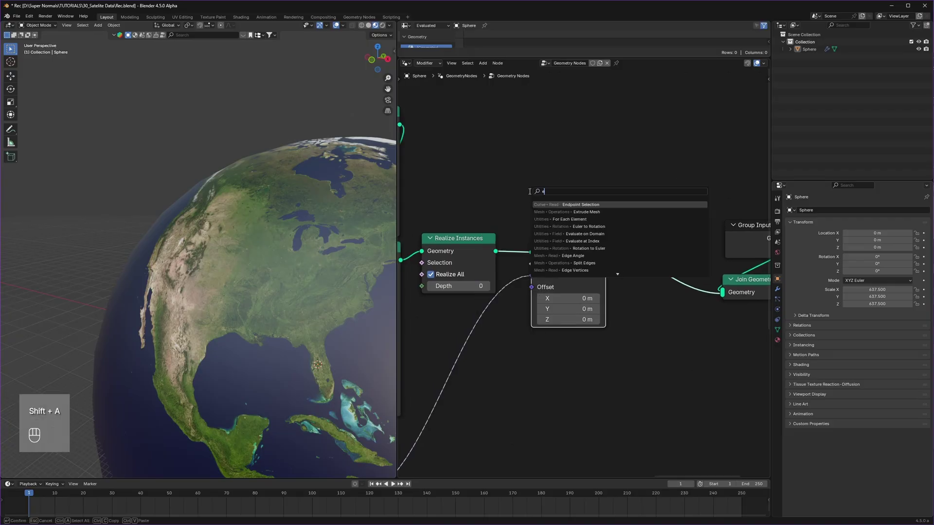
pyautogui.click(567, 205)
pyautogui.click(564, 195)
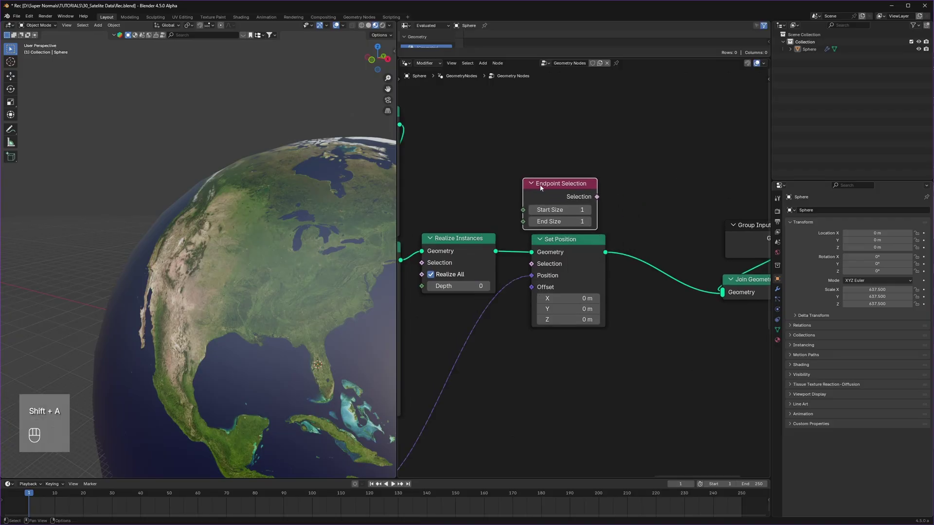
pyautogui.moveTo(509, 267); pyautogui.dragTo(529, 264)
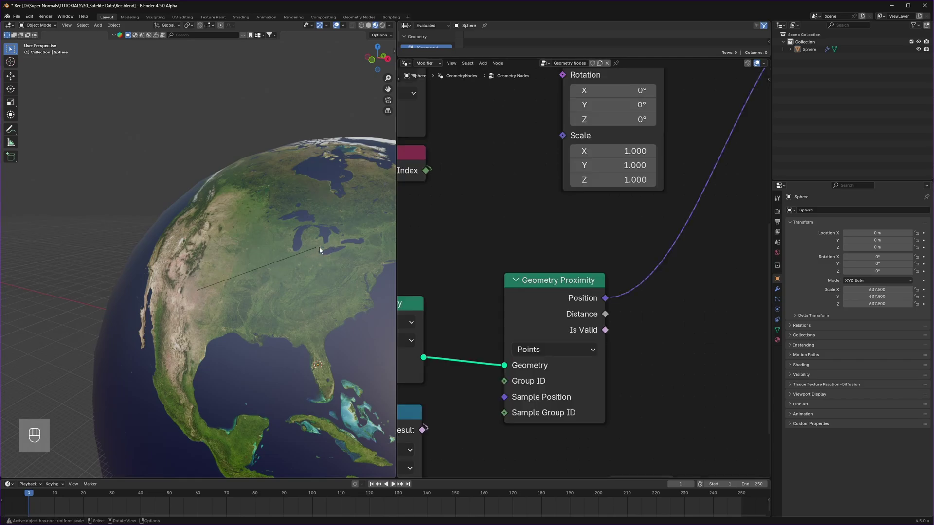
pyautogui.scroll(-3, 669, 272)
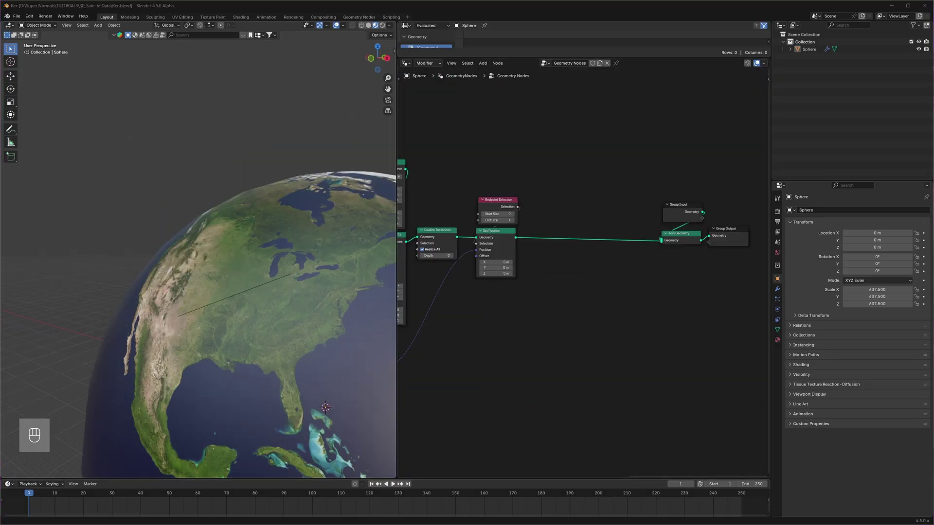
# Insert a copy of Set Position before Join Geometry and move the Group Input, Join Geometry and Group Output nodes farther along.
pyautogui.scroll(2, 603, 293)
pyautogui.click(468, 242)
pyautogui.hotkey('shift', 'd')
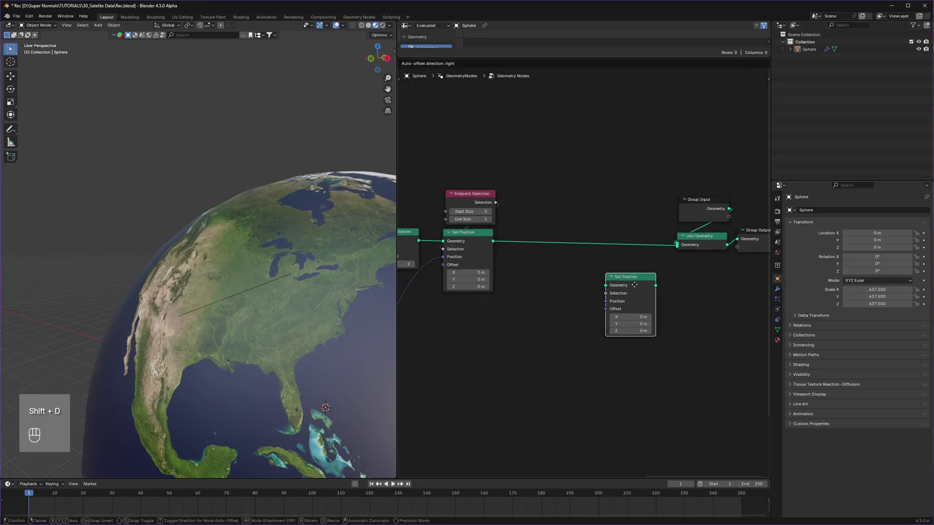
pyautogui.click(617, 239)
pyautogui.moveTo(686, 275); pyautogui.dragTo(608, 273, button='middle')
pyautogui.moveTo(683, 148); pyautogui.dragTo(623, 247)
pyautogui.press('g')
pyautogui.click(721, 248)
# Add a Position node and connect it to the second Set Position's Offset, leaving space between the two nodes.
pyautogui.hotkey('shift', 'a')
pyautogui.write('position')
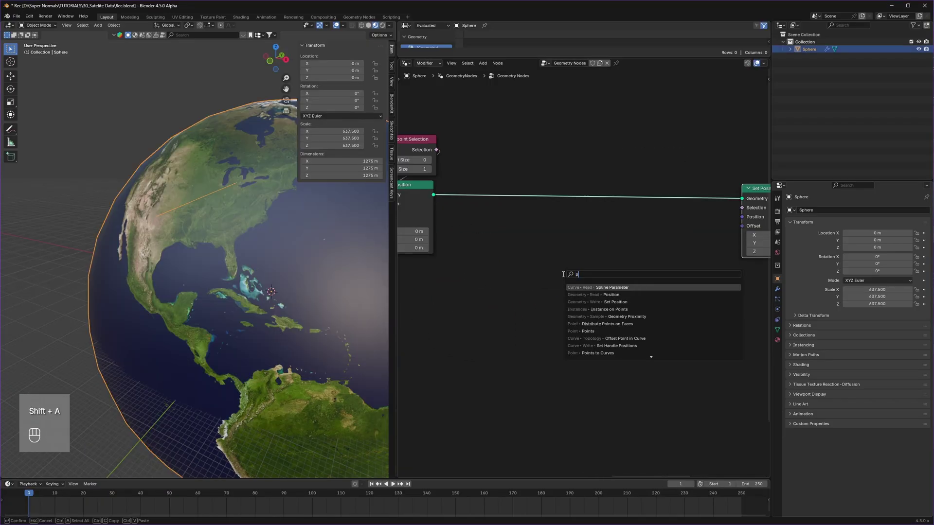
pyautogui.press('Return')
pyautogui.click(538, 257)
pyautogui.moveTo(633, 280); pyautogui.dragTo(576, 284, button='middle')
pyautogui.moveTo(555, 279); pyautogui.dragTo(597, 267)
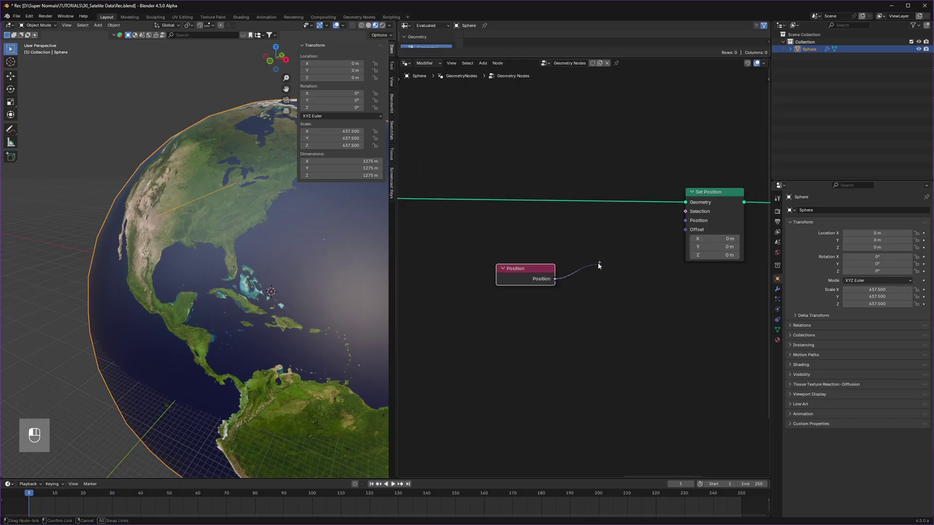
pyautogui.moveTo(685, 238); pyautogui.dragTo(685, 231)
pyautogui.moveTo(531, 273)
pyautogui.mouseDown()
pyautogui.moveTo(493, 246)
pyautogui.moveTo(454, 242)
pyautogui.mouseUp()
# Annotate three arrows pointing outward from the globe's surface.
pyautogui.click(12, 130)
pyautogui.click(110, 184)
pyautogui.moveTo(12, 128); pyautogui.dragTo(41, 131)
pyautogui.moveTo(105, 187)
pyautogui.mouseDown()
pyautogui.moveTo(68, 148)
pyautogui.moveTo(91, 150)
pyautogui.moveTo(99, 116)
pyautogui.moveTo(118, 118)
pyautogui.mouseUp()
pyautogui.moveTo(175, 102); pyautogui.dragTo(174, 100)
pyautogui.moveTo(168, 109); pyautogui.dragTo(188, 93)
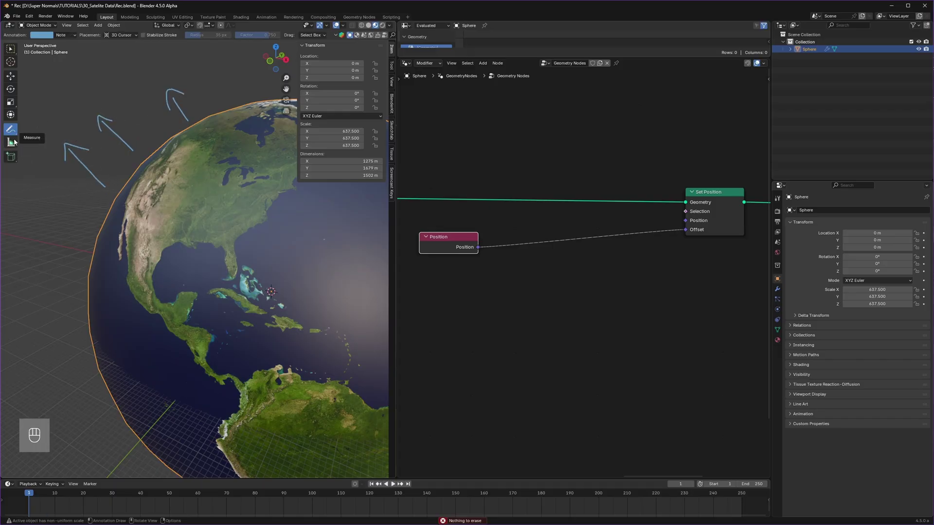
# Erase the arrow annotations beside the globe and return to the Select Box tool.
pyautogui.moveTo(11, 130)
pyautogui.mouseDown()
pyautogui.moveTo(50, 169)
pyautogui.moveTo(112, 185)
pyautogui.mouseUp()
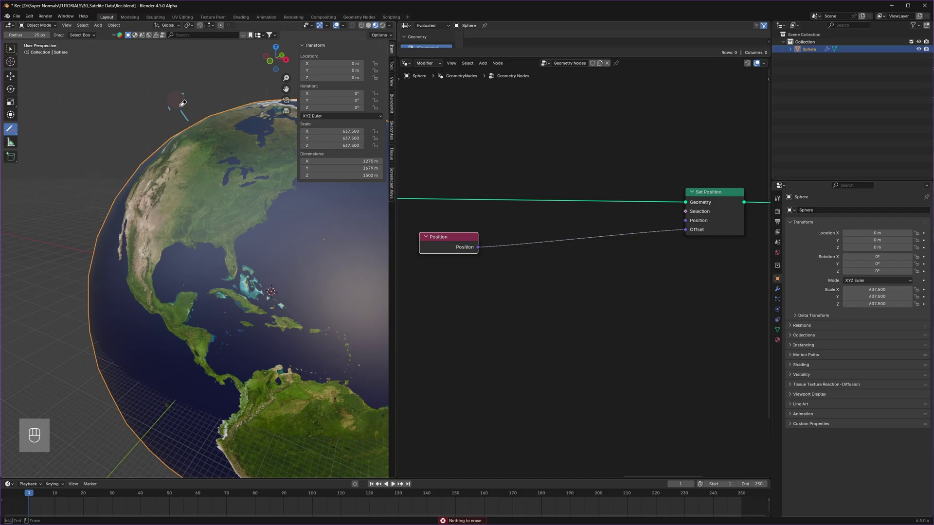
pyautogui.moveTo(177, 101); pyautogui.dragTo(250, 140)
pyautogui.click(9, 48)
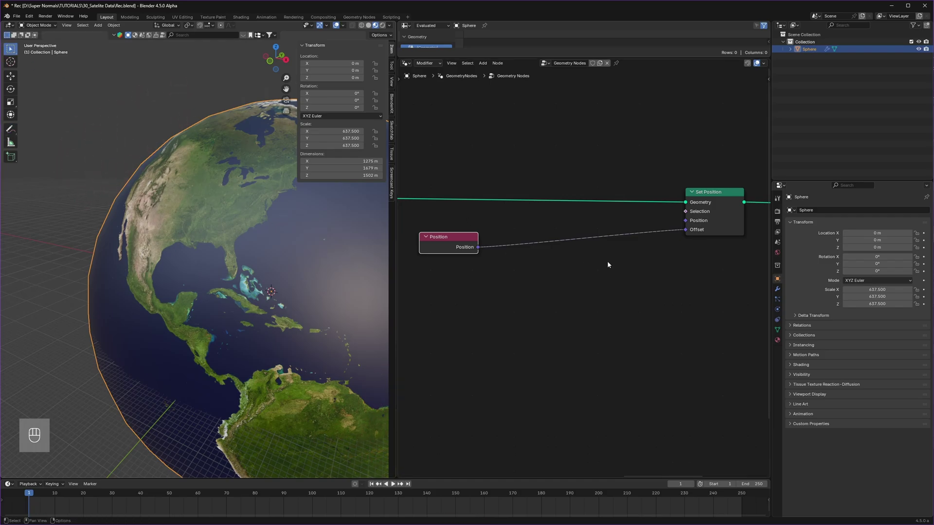
# Insert a Vector Math node between the Position node and the second Set Position's Offset.
pyautogui.moveTo(536, 277); pyautogui.dragTo(562, 270, button='middle')
pyautogui.scroll(-1, 540, 266)
pyautogui.hotkey('shift', 'a')
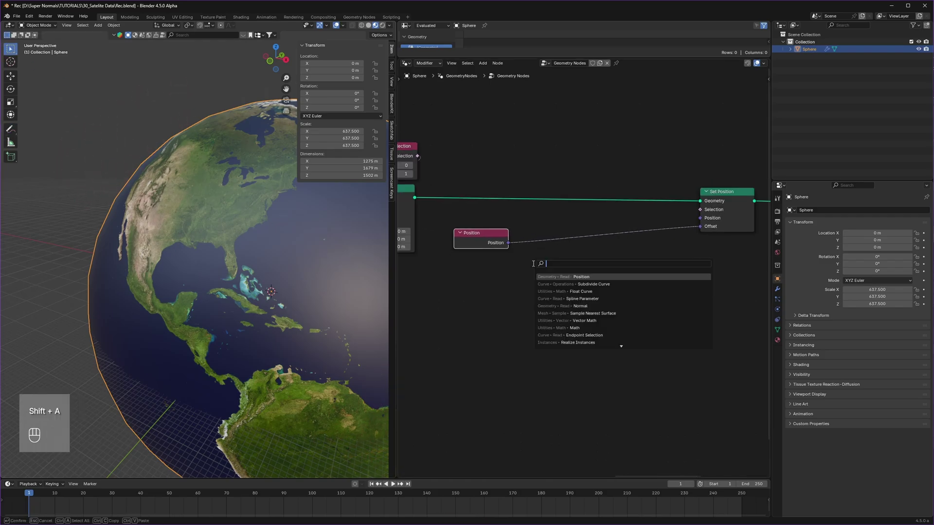
pyautogui.write('mat')
pyautogui.press('BackSpace')
pyautogui.press('BackSpace')
pyautogui.press('BackSpace')
pyautogui.write('vecto')
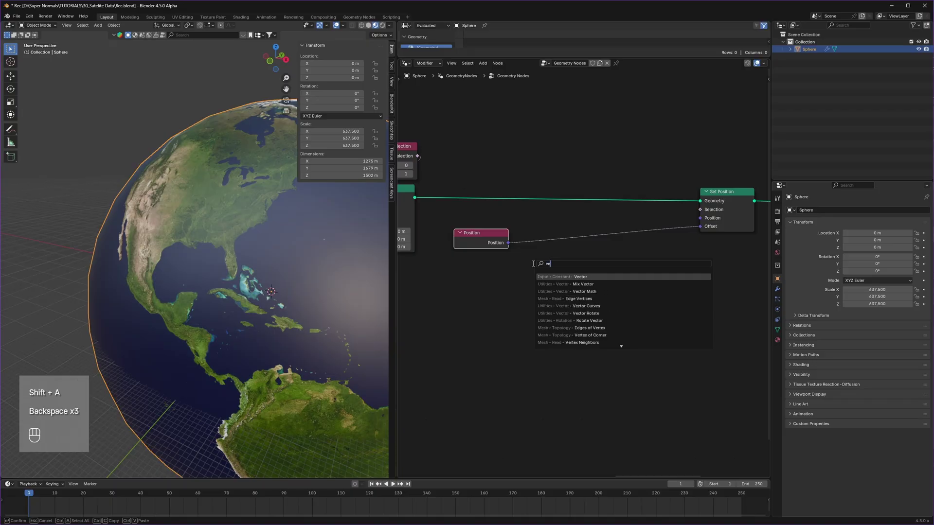
pyautogui.press('Down')
pyautogui.press('Down')
pyautogui.press('Return')
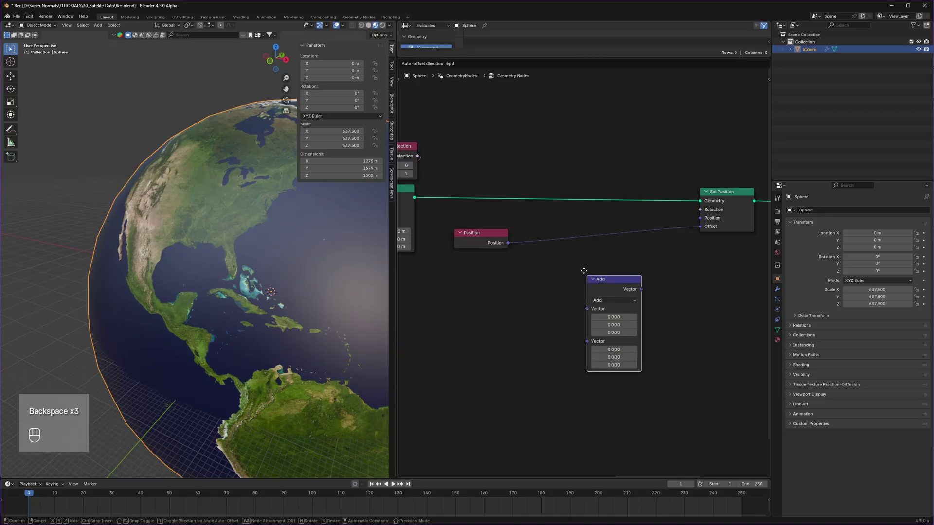
pyautogui.click(506, 235)
pyautogui.moveTo(506, 235); pyautogui.dragTo(509, 231)
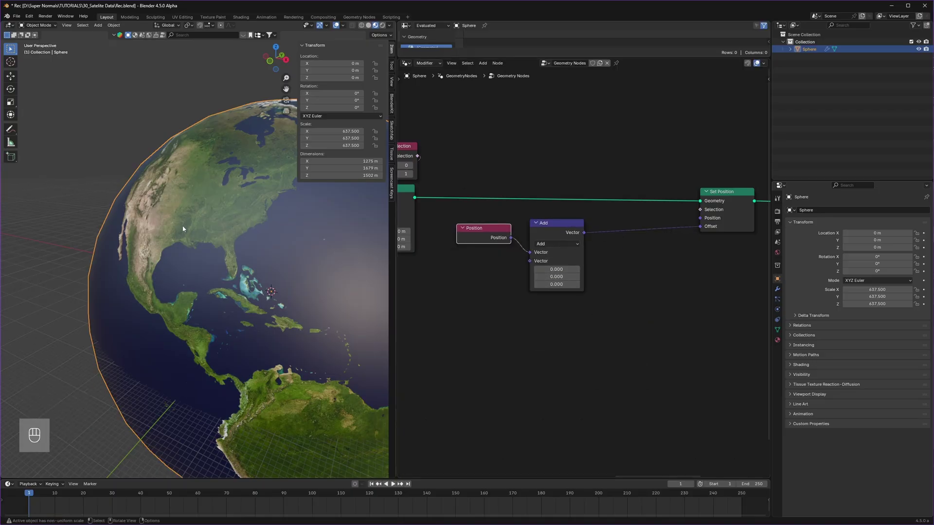
pyautogui.scroll(2, 491, 290)
pyautogui.scroll(-5, 526, 292)
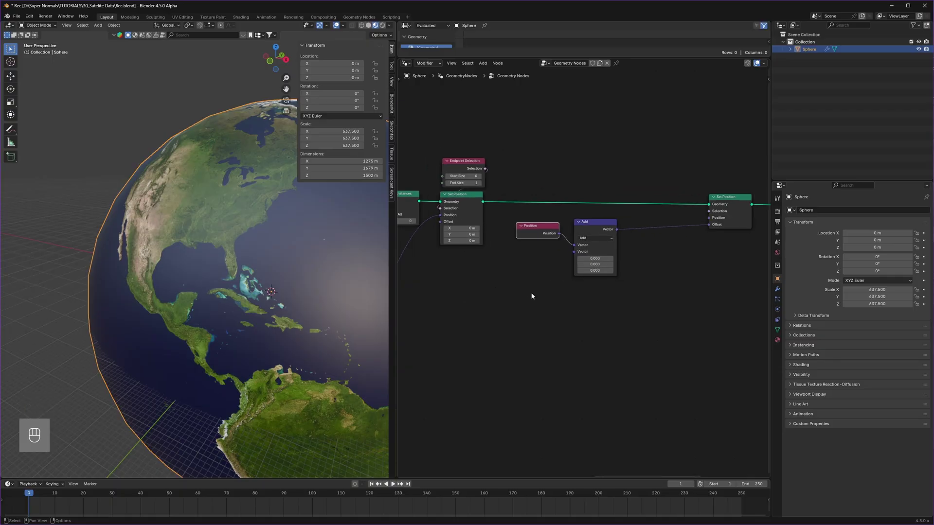
# Duplicate the Group Input node and place the copy below and beside the Position node.
pyautogui.scroll(7, 526, 292)
pyautogui.moveTo(484, 292); pyautogui.dragTo(506, 288, button='middle')
pyautogui.hotkey('shift', 'a')
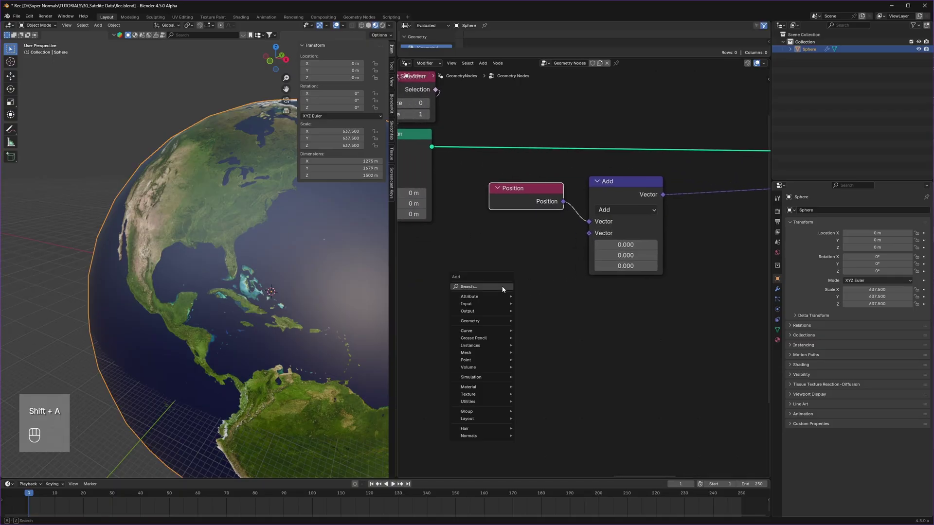
pyautogui.scroll(-6, 691, 246)
pyautogui.moveTo(702, 242); pyautogui.dragTo(477, 297, button='middle')
pyautogui.scroll(1, 478, 296)
pyautogui.click(653, 217)
pyautogui.hotkey('shift', 'd')
pyautogui.click(459, 336)
pyautogui.moveTo(460, 335); pyautogui.dragTo(758, 236, button='middle')
pyautogui.press('g')
pyautogui.click(554, 258)
# Add a Sample Nearest Surface node fed by the duplicated Group Input's Geometry and place it beside that node.
pyautogui.scroll(7, 559, 264)
pyautogui.moveTo(502, 258); pyautogui.dragTo(573, 251)
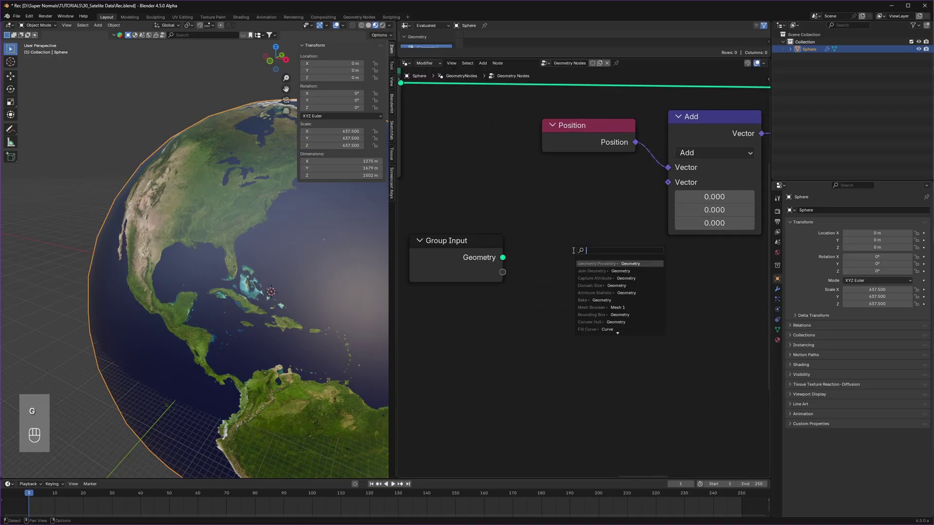
pyautogui.write('sample')
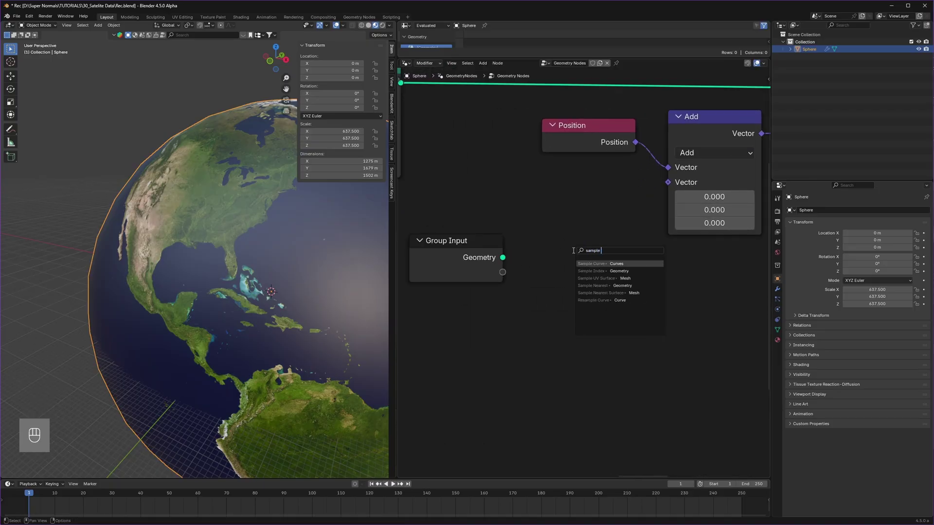
pyautogui.click(627, 293)
pyautogui.click(567, 270)
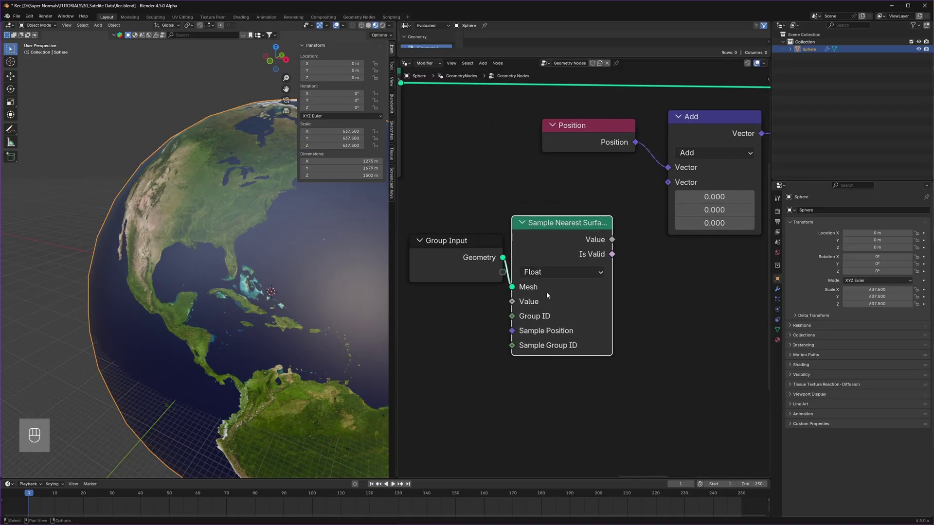
# Add a Normal node below the duplicated Group Input and connect it to Sample Nearest Surface's Value input.
pyautogui.moveTo(443, 316); pyautogui.dragTo(497, 310, button='middle')
pyautogui.hotkey('shift', 'a')
pyautogui.write('normal')
pyautogui.press('Return')
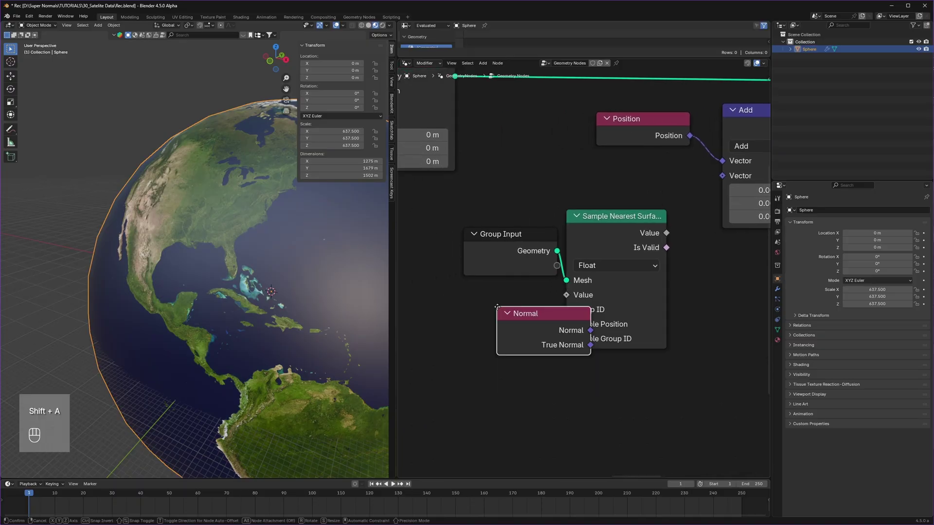
pyautogui.click(428, 295)
pyautogui.moveTo(524, 318); pyautogui.dragTo(567, 279)
# Set Sample Nearest Surface to the Vector data type and connect its Value output to the Add node's second Vector input.
pyautogui.click(611, 265)
pyautogui.click(595, 328)
pyautogui.scroll(-2, 565, 282)
pyautogui.moveTo(597, 246); pyautogui.dragTo(601, 240)
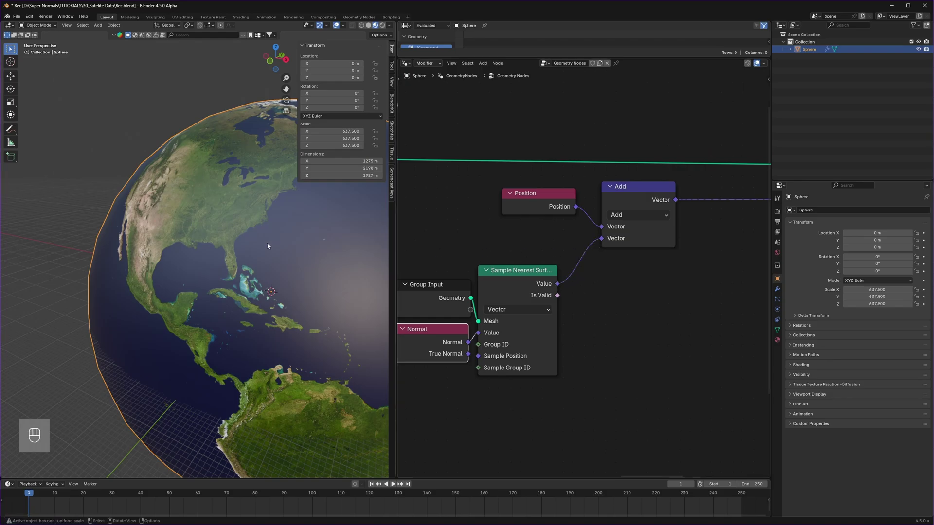
# Rearrange the Position and Add nodes to leave room before the second Set Position's Offset.
pyautogui.scroll(-2, 570, 293)
pyautogui.scroll(-6, 292, 250)
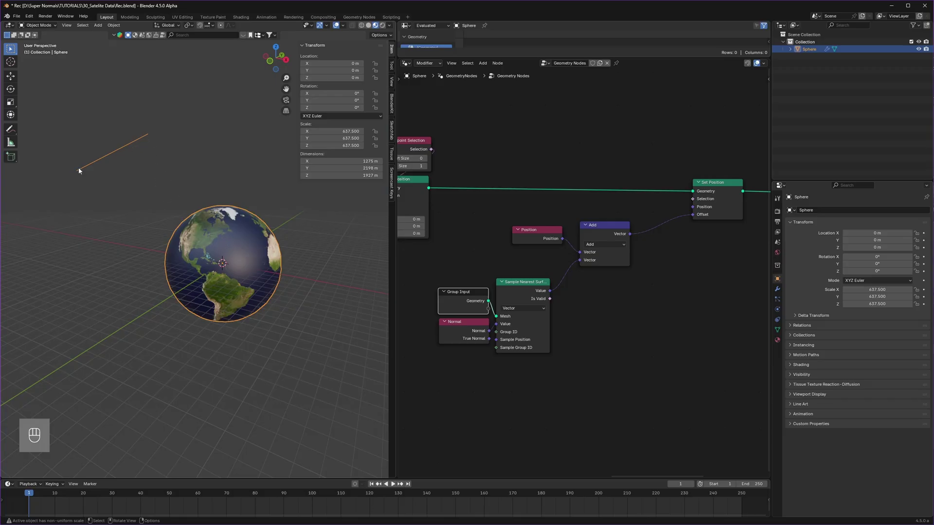
pyautogui.scroll(3, 214, 248)
pyautogui.scroll(-3, 205, 247)
pyautogui.scroll(4, 621, 287)
pyautogui.moveTo(626, 290); pyautogui.dragTo(610, 289, button='middle')
pyautogui.moveTo(573, 212); pyautogui.dragTo(555, 228)
pyautogui.moveTo(497, 214); pyautogui.dragTo(479, 231)
pyautogui.moveTo(558, 229); pyautogui.dragTo(553, 237)
pyautogui.click(664, 284)
pyautogui.moveTo(663, 284); pyautogui.dragTo(641, 277, button='middle')
# Add a Spline Parameter node below the gap between the Add node and the second Set Position.
pyautogui.hotkey('shift', 'a')
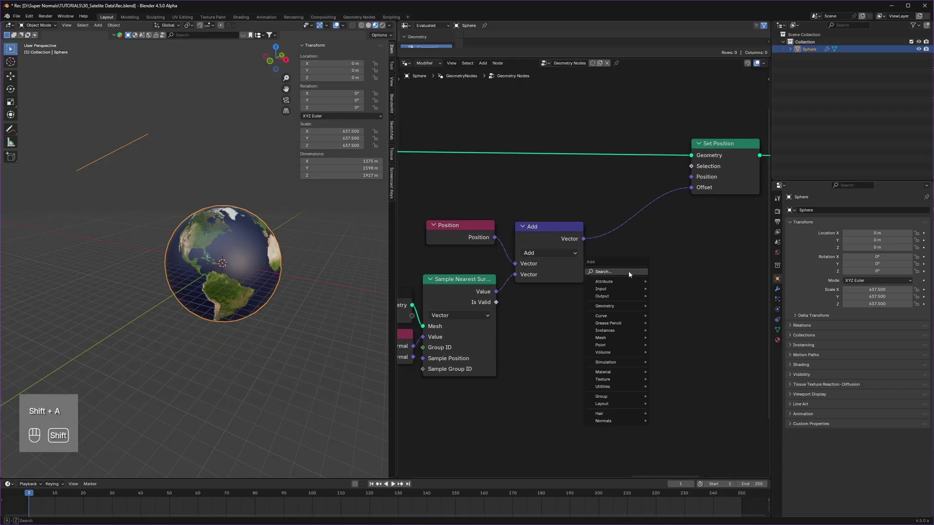
pyautogui.click(630, 273)
pyautogui.write('spline')
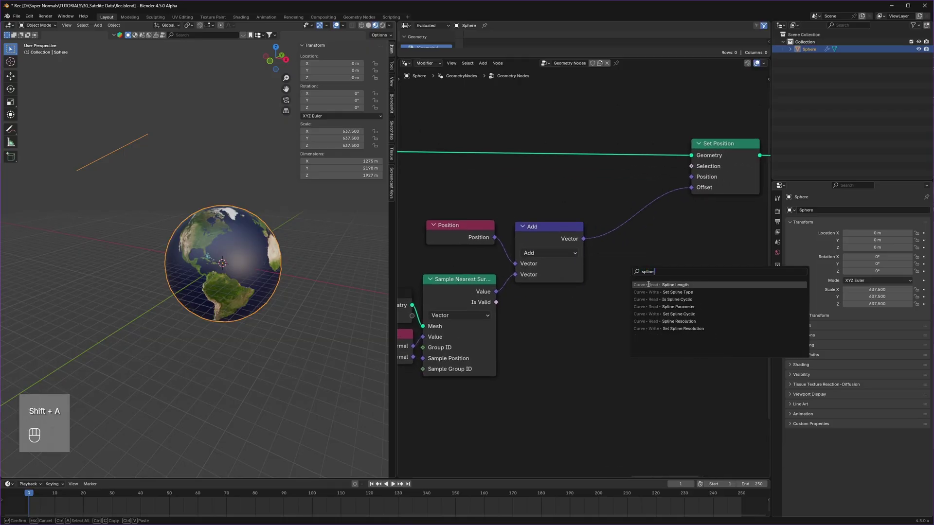
pyautogui.click(656, 307)
pyautogui.click(568, 304)
pyautogui.moveTo(567, 301); pyautogui.dragTo(553, 305, button='middle')
# Insert a duplicate of the Add node before the second Set Position, change it to Scale, and drive its Scale with Spline Parameter's Factor.
pyautogui.click(544, 236)
pyautogui.hotkey('shift', 'd')
pyautogui.click(653, 217)
pyautogui.click(624, 233)
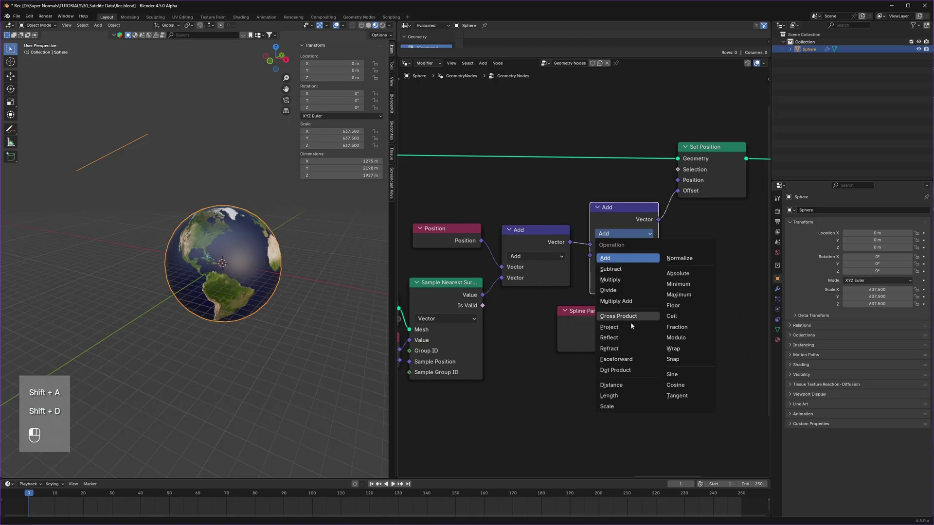
pyautogui.click(619, 408)
pyautogui.moveTo(627, 324); pyautogui.dragTo(590, 256)
pyautogui.scroll(4, 233, 244)
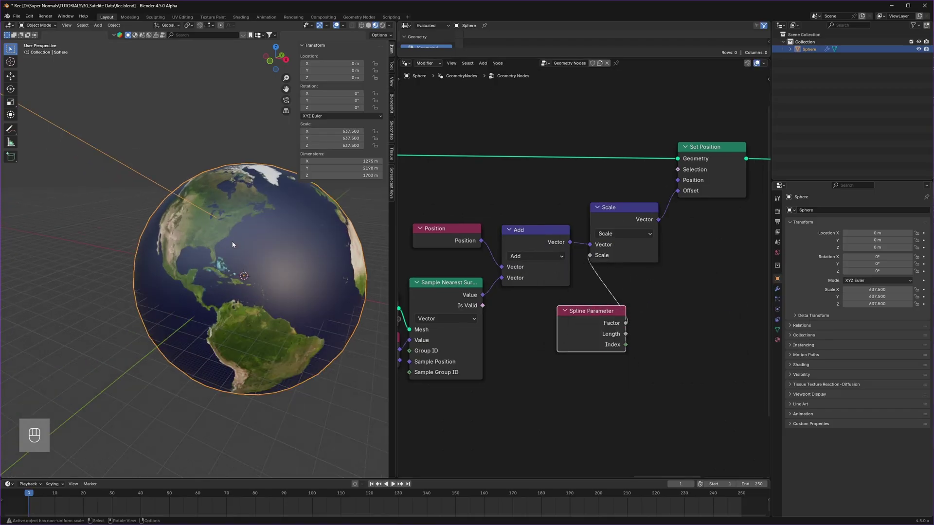
pyautogui.scroll(-4, 201, 228)
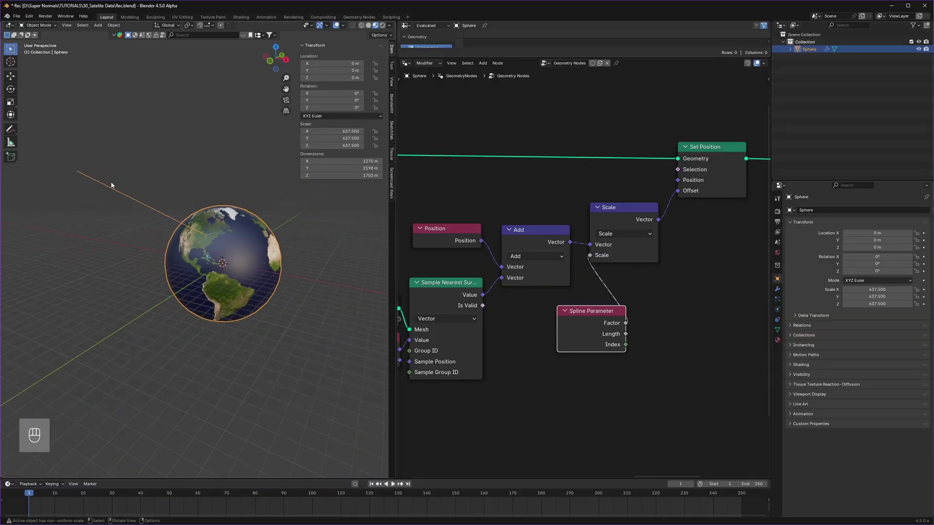
pyautogui.scroll(2, 698, 248)
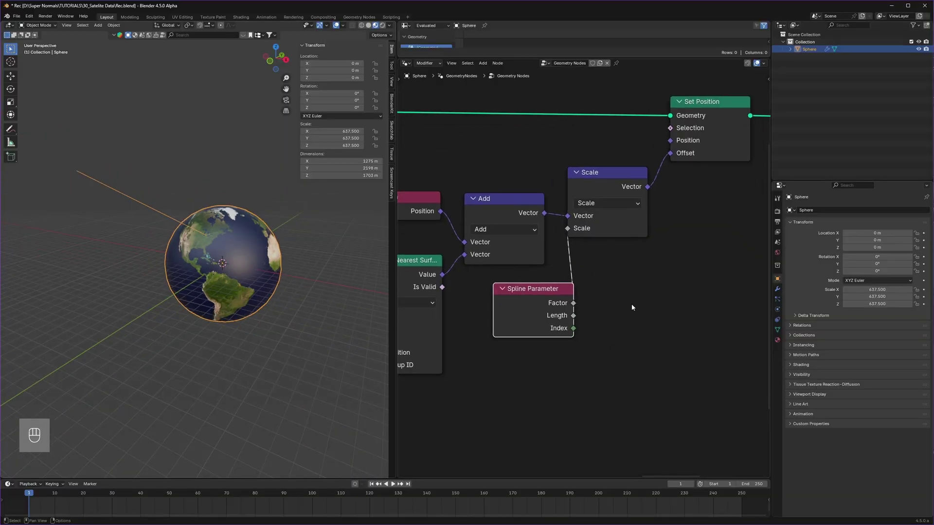
# Add a Float Curve node and route Spline Parameter's Factor through it into the Scale node's Scale input.
pyautogui.hotkey('shift', 'a')
pyautogui.write('float')
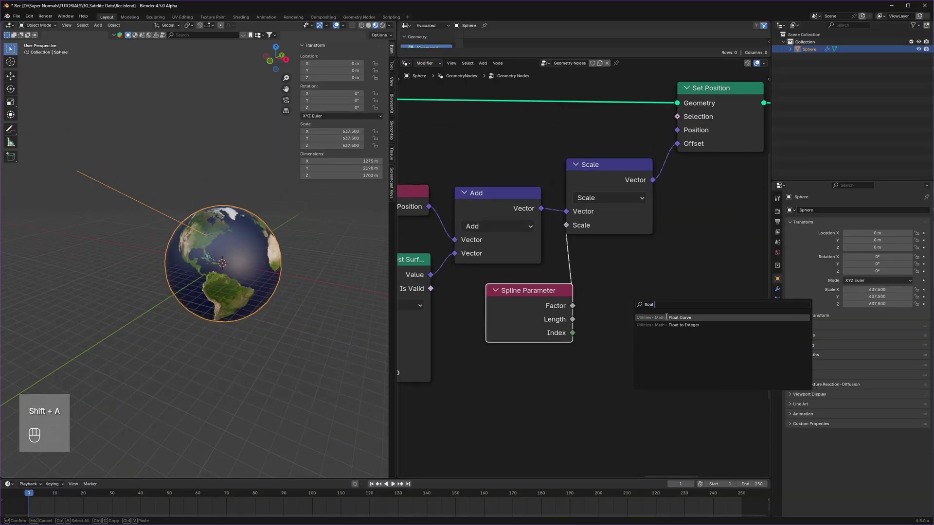
pyautogui.click(667, 317)
pyautogui.click(588, 276)
pyautogui.moveTo(572, 306); pyautogui.dragTo(588, 446)
pyautogui.moveTo(737, 286); pyautogui.dragTo(567, 216)
# Shape the Float Curve into an arch with a middle point at about 0.50, 0.26 and the end point at 1, 0.
pyautogui.scroll(-2, 571, 263)
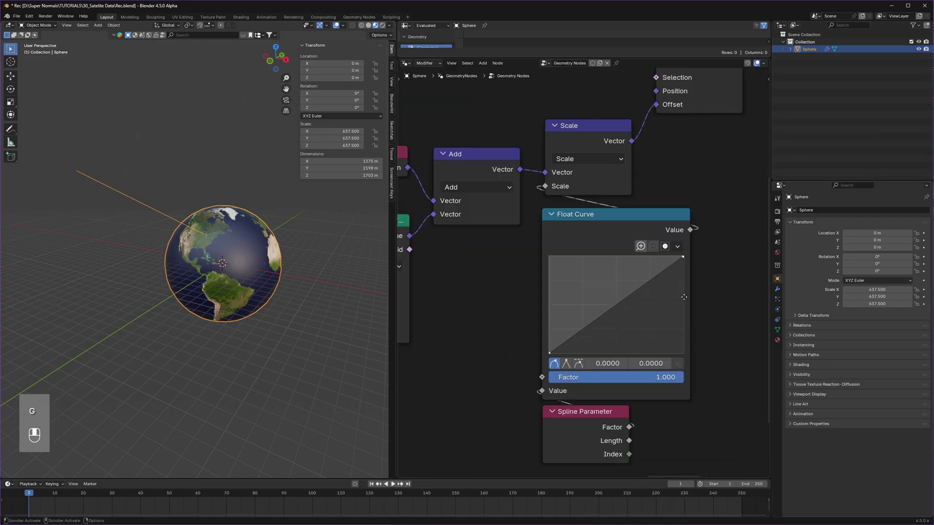
pyautogui.scroll(2, 555, 277)
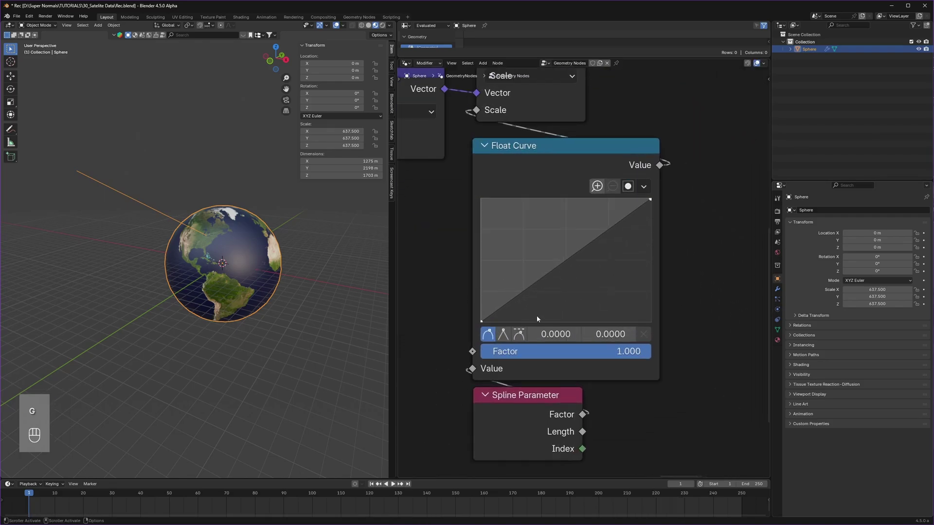
pyautogui.moveTo(561, 269); pyautogui.dragTo(564, 290)
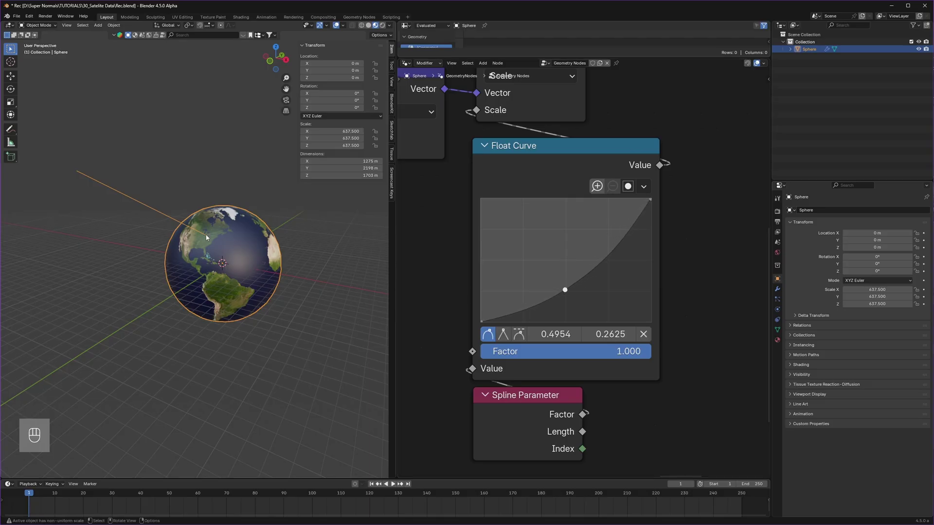
pyautogui.moveTo(647, 199); pyautogui.dragTo(651, 321)
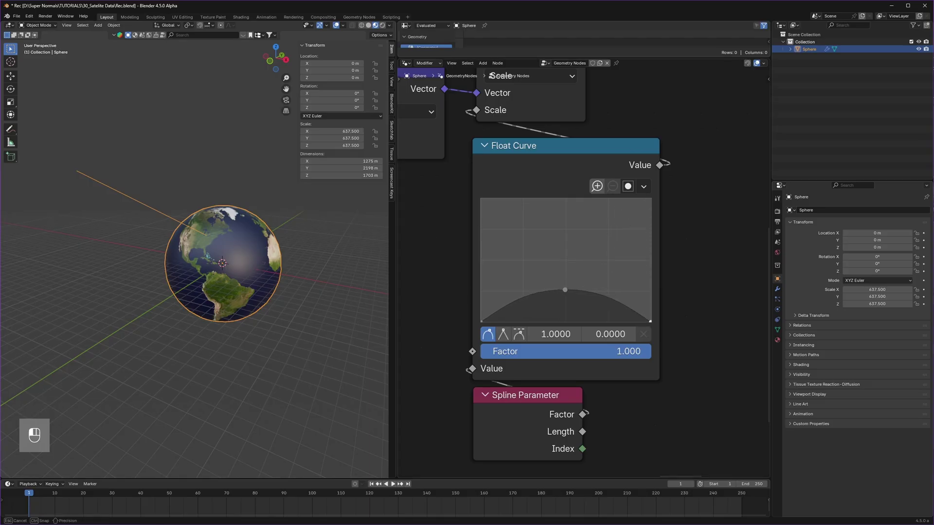
pyautogui.scroll(4, 204, 249)
pyautogui.scroll(2, 209, 221)
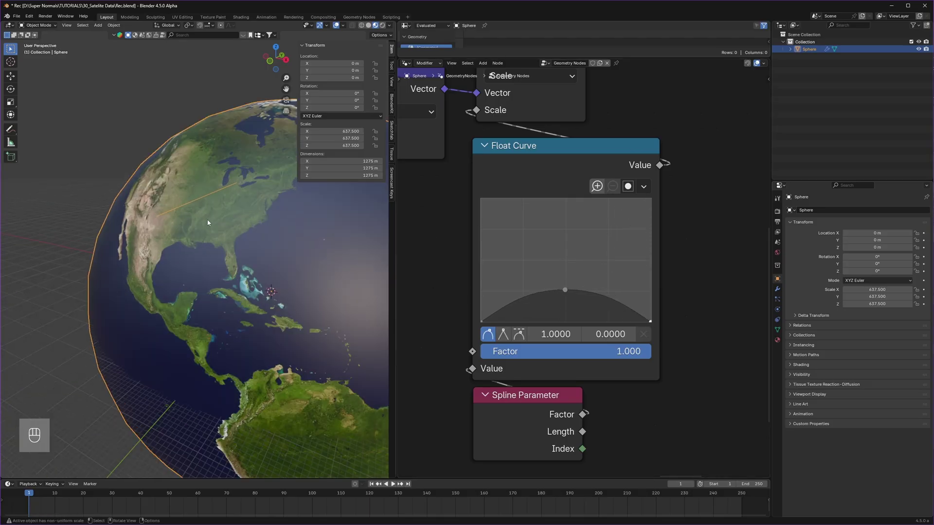
pyautogui.moveTo(162, 212); pyautogui.dragTo(220, 222, button='middle')
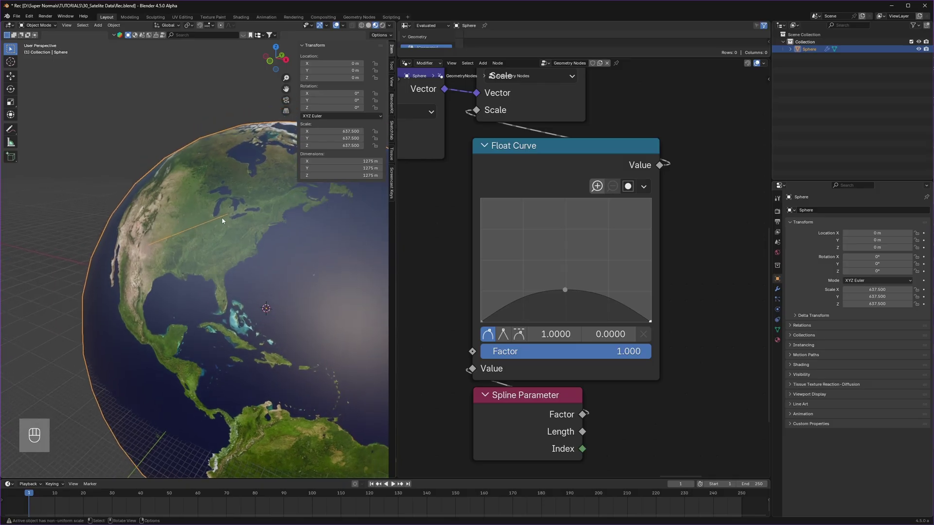
# Insert a Subdivide Curve node between the two Set Position nodes.
pyautogui.scroll(-9, 489, 190)
pyautogui.moveTo(489, 190); pyautogui.dragTo(635, 274, button='middle')
pyautogui.scroll(3, 678, 271)
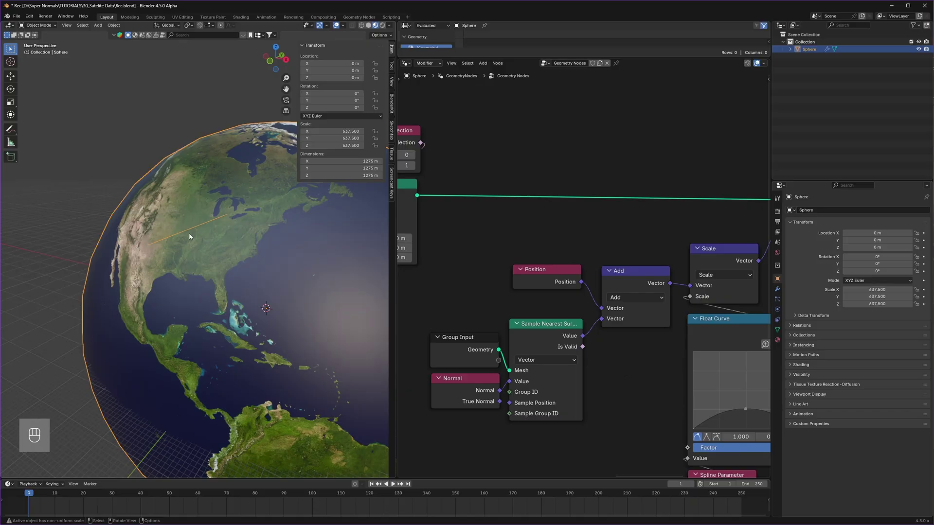
pyautogui.scroll(2, 189, 233)
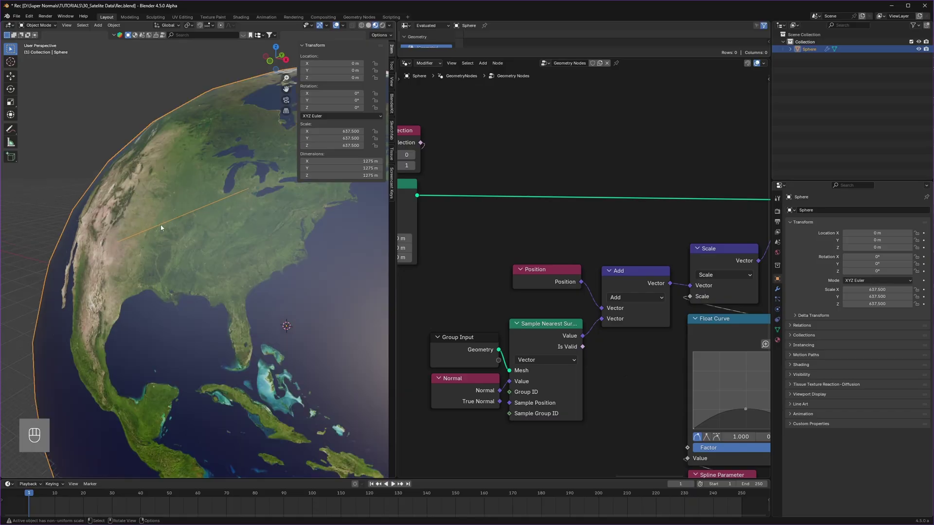
pyautogui.scroll(-2, 599, 293)
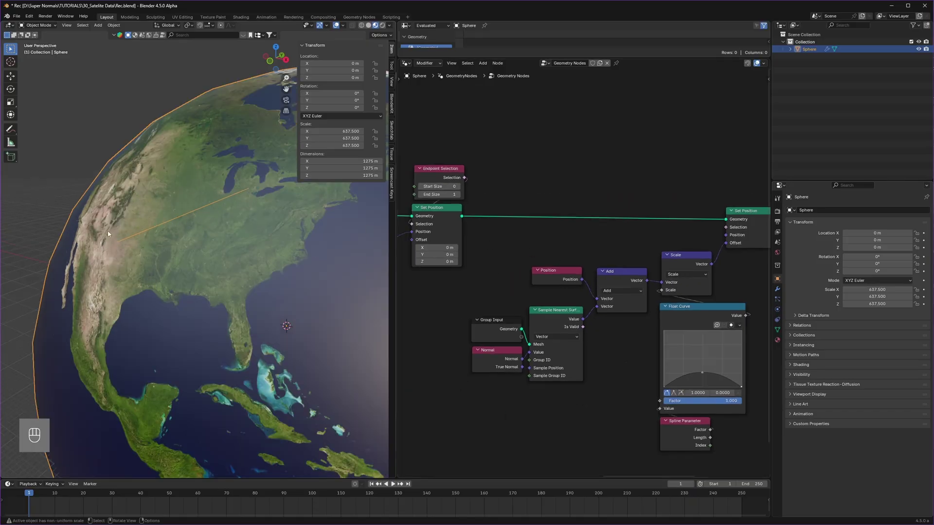
pyautogui.hotkey('shift', 'a')
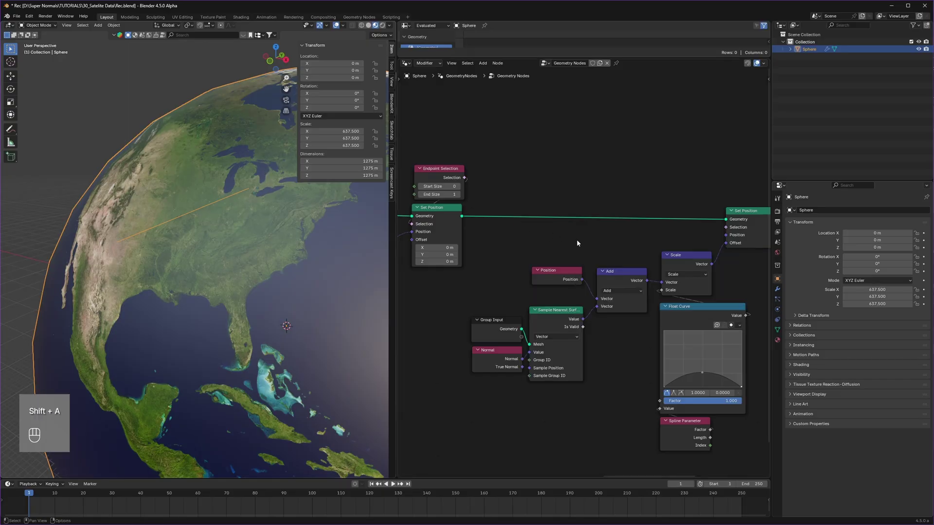
pyautogui.hotkey('shift', 'a')
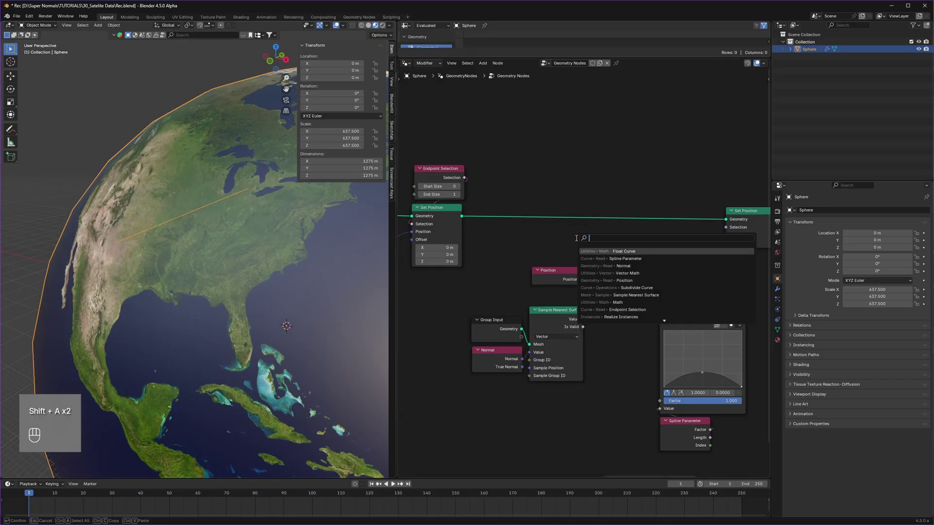
pyautogui.write('subdiv')
pyautogui.press('Return')
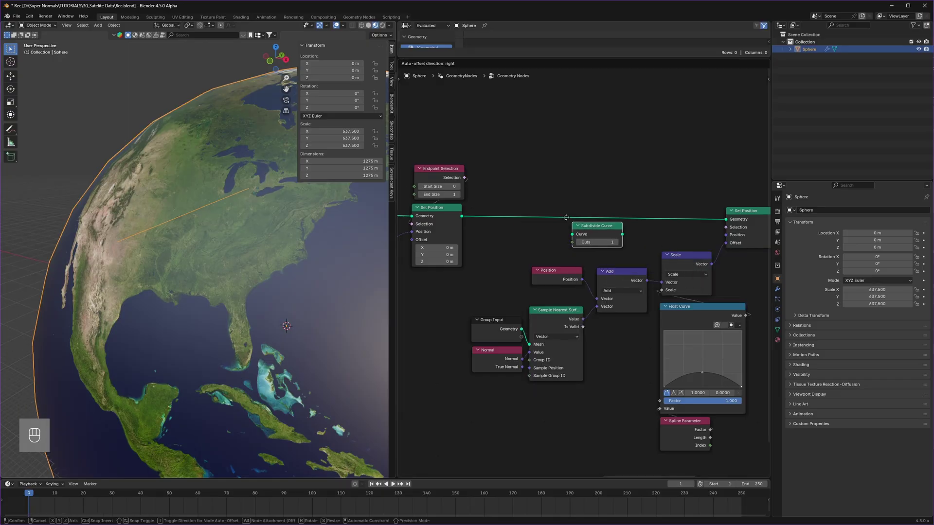
pyautogui.click(535, 198)
pyautogui.scroll(-5, 148, 221)
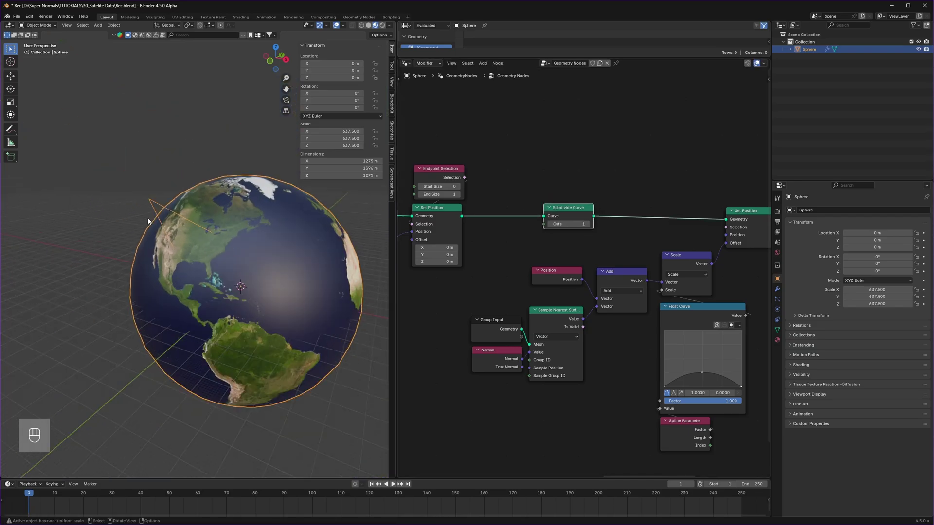
pyautogui.scroll(1, 148, 222)
# Set the Subdivide Curve's Cuts to 12.
pyautogui.click(587, 224)
pyautogui.click(587, 224)
pyautogui.click(587, 224)
pyautogui.click(587, 224)
pyautogui.click(587, 224)
pyautogui.click(587, 224)
pyautogui.click(587, 224)
pyautogui.click(587, 225)
pyautogui.click(587, 224)
pyautogui.click(588, 224)
pyautogui.click(587, 225)
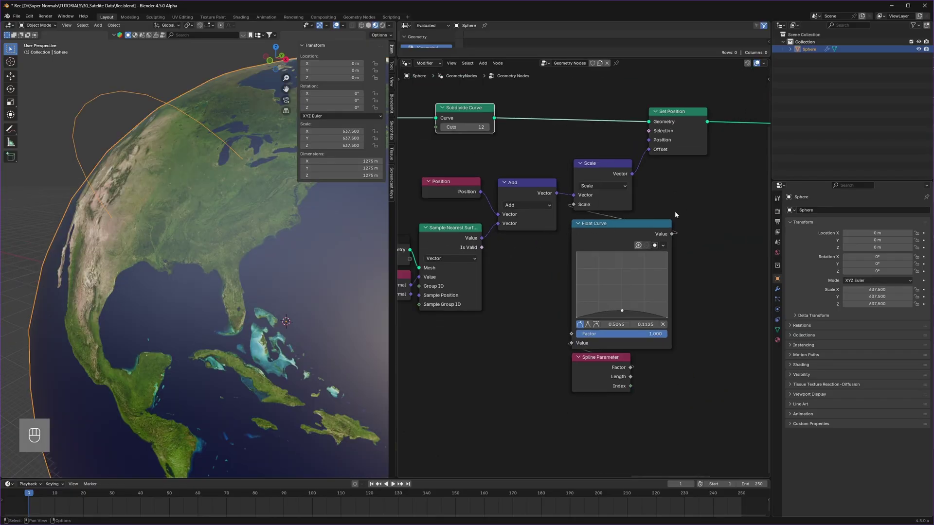
# Move the second Set Position away from the Scale node and insert a duplicate of the Scale node before its Offset.
pyautogui.scroll(-2, 676, 211)
pyautogui.moveTo(686, 195); pyautogui.dragTo(550, 232, button='middle')
pyautogui.moveTo(572, 153); pyautogui.dragTo(510, 212)
pyautogui.press('g')
pyautogui.click(631, 206)
pyautogui.scroll(2, 631, 207)
pyautogui.click(436, 184)
pyautogui.hotkey('shift', 'd')
pyautogui.click(550, 212)
pyautogui.moveTo(217, 215); pyautogui.dragTo(232, 208, button='middle')
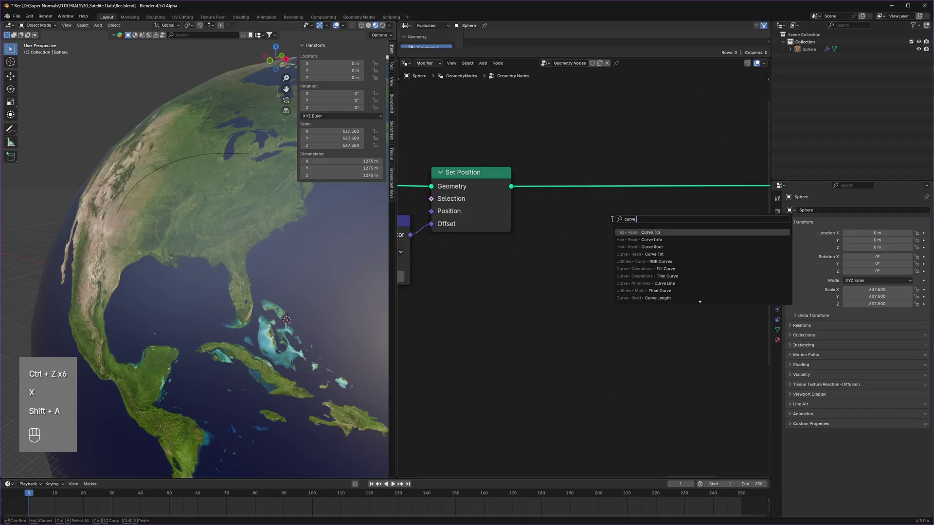
# Insert a Curve to Mesh node after the second Set Position.
pyautogui.write('to me')
pyautogui.press('Return')
pyautogui.click(583, 158)
# Add a Curve Circle node below Curve to Mesh and connect it to the Profile Curve input.
pyautogui.hotkey('shift', 'a')
pyautogui.moveTo(582, 205); pyautogui.dragTo(529, 232)
pyautogui.hotkey('shift', 'a')
pyautogui.write('c')
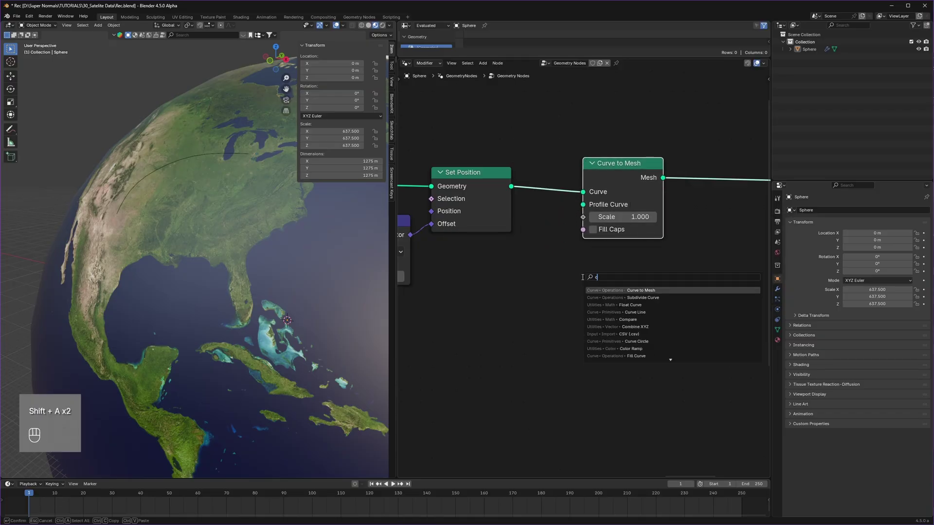
pyautogui.write('ircle')
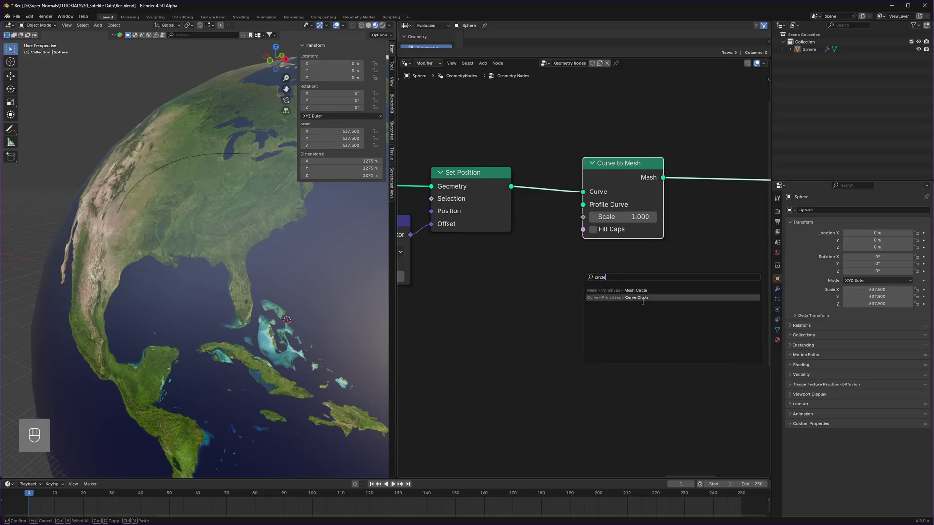
pyautogui.click(643, 298)
pyautogui.moveTo(663, 268); pyautogui.dragTo(583, 205)
# Set the Curve Circle's Resolution to 5 and Radius to 0.01 m, and the Curve to Mesh Scale to 0.030.
pyautogui.scroll(4, 179, 160)
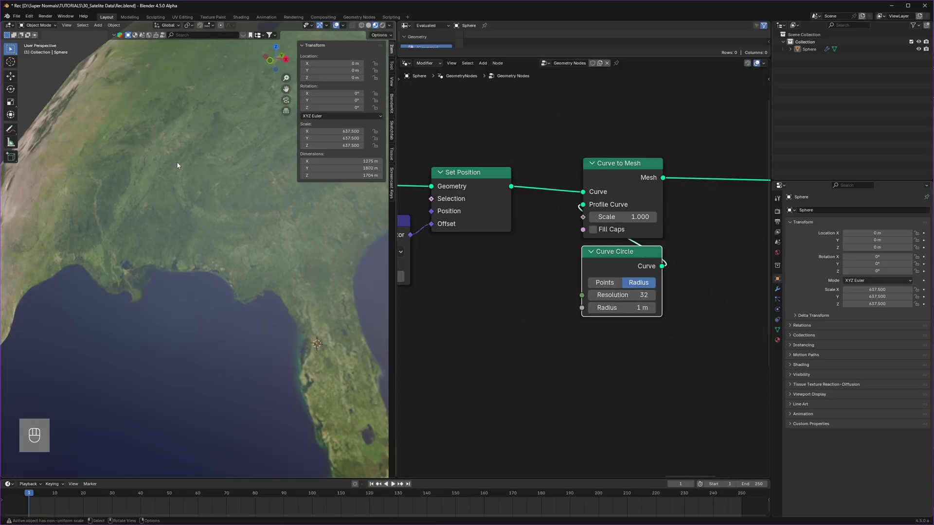
pyautogui.scroll(-4, 177, 165)
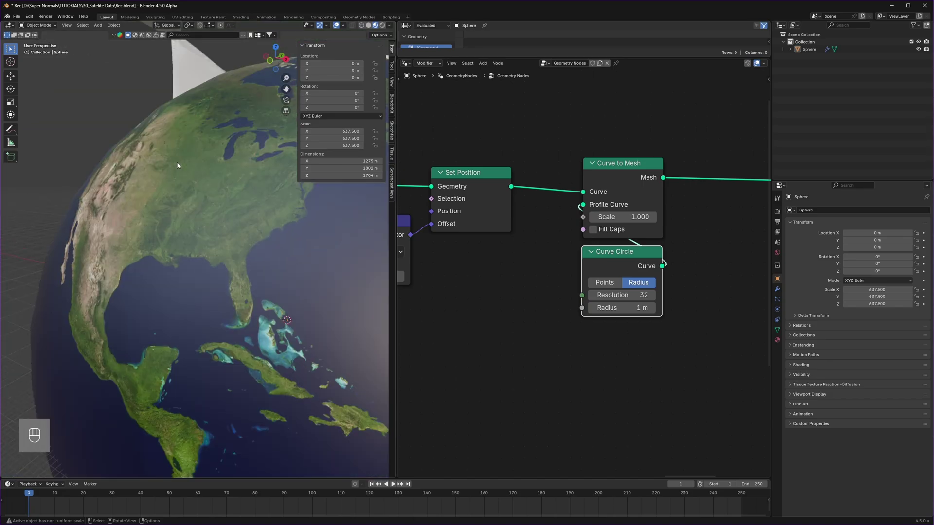
pyautogui.click(615, 294)
pyautogui.write('5')
pyautogui.press('Return')
pyautogui.keyDown('shift'); pyautogui.moveTo(621, 307); pyautogui.dragTo(595, 307); pyautogui.keyUp('shift')
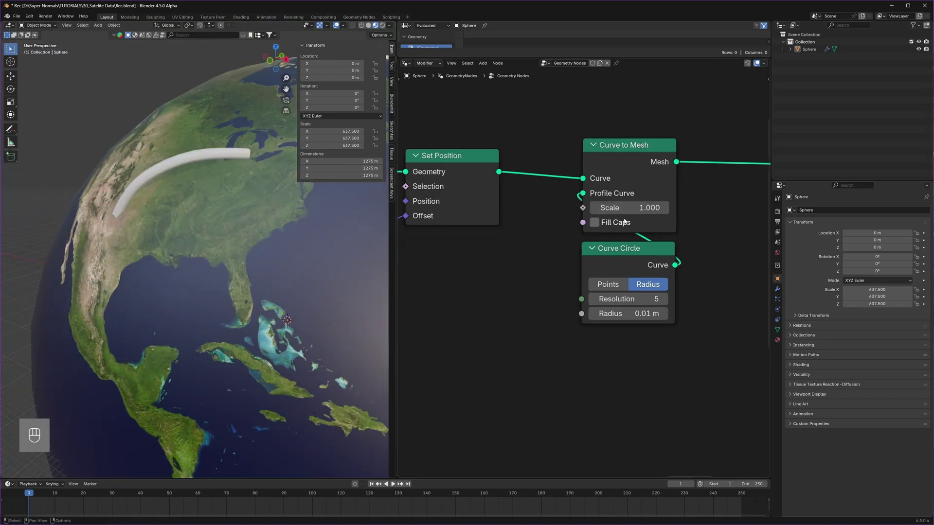
pyautogui.moveTo(624, 208); pyautogui.dragTo(599, 207)
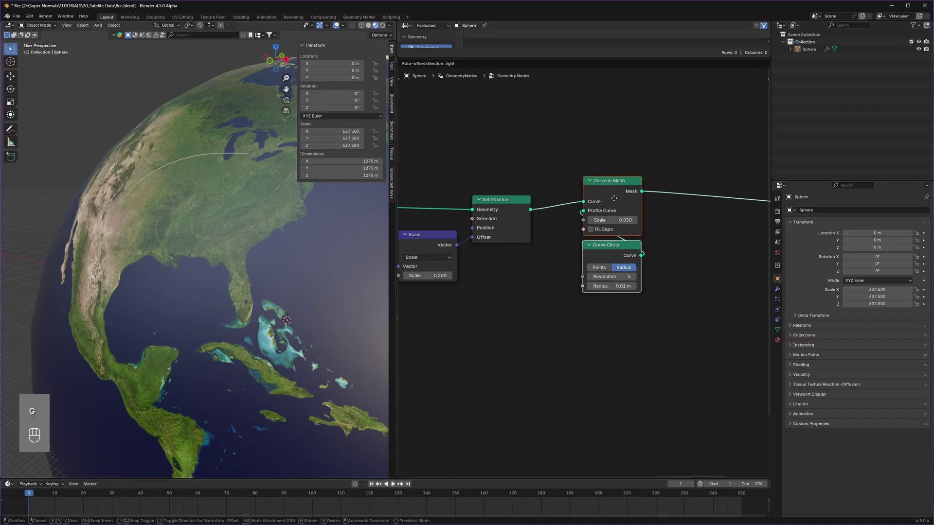
# Move the Curve to Mesh and Curve Circle nodes together and add a Points node in the free space below them.
pyautogui.press('g')
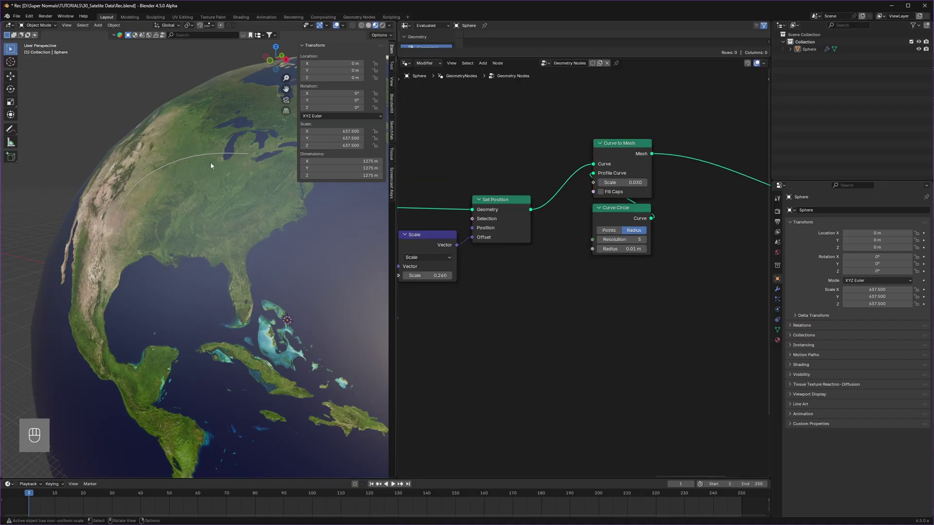
pyautogui.moveTo(534, 222); pyautogui.dragTo(506, 177, button='middle')
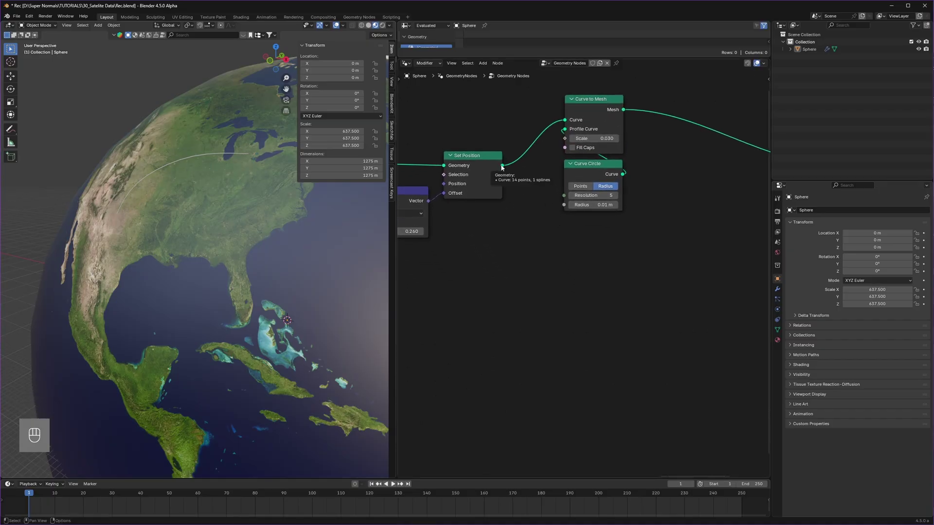
pyautogui.hotkey('shift', 'a')
pyautogui.write('poi')
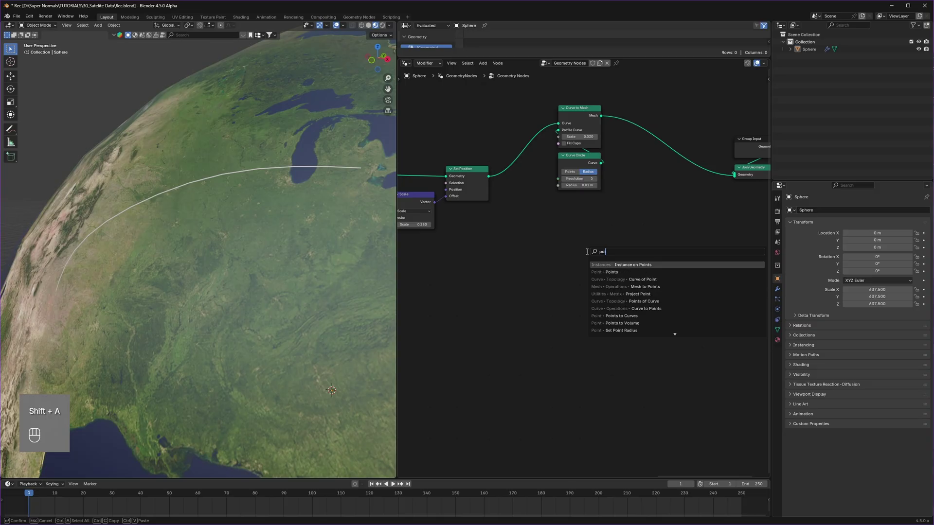
pyautogui.click(611, 272)
pyautogui.click(598, 234)
pyautogui.scroll(2, 669, 262)
pyautogui.moveTo(670, 262); pyautogui.dragTo(620, 232, button='middle')
pyautogui.moveTo(567, 215)
pyautogui.mouseDown()
pyautogui.moveTo(594, 206)
pyautogui.moveTo(584, 213)
pyautogui.mouseUp()
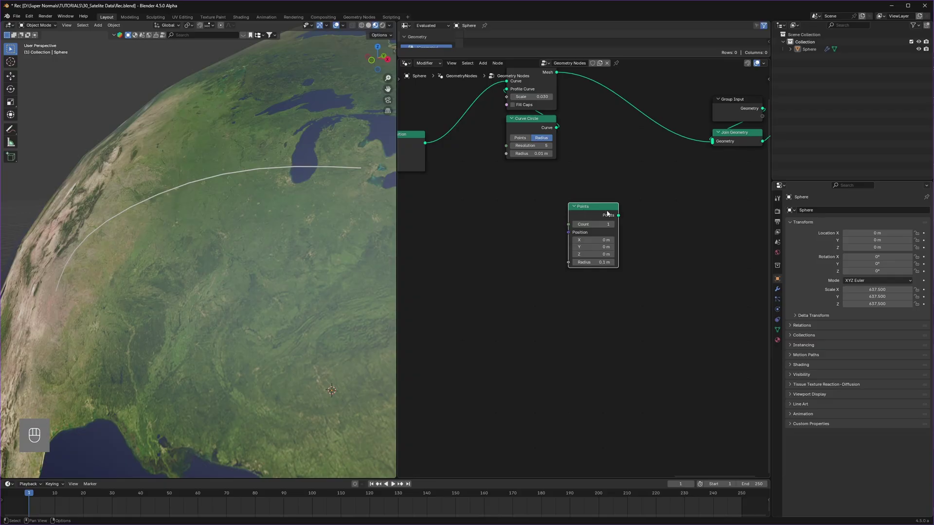
pyautogui.moveTo(610, 213); pyautogui.dragTo(626, 209)
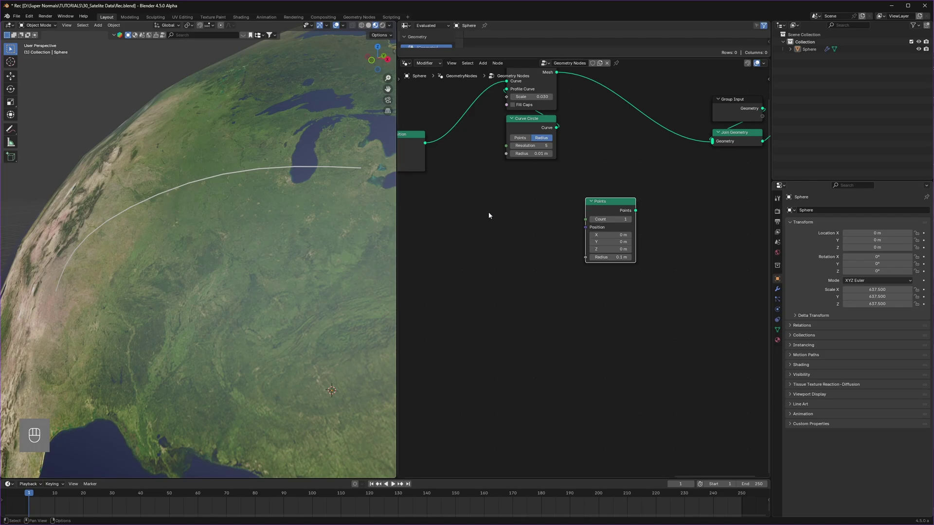
# Add a Sample Curve node fed by the last Set Position's Geometry and connect its Position output to the Points node's Position.
pyautogui.moveTo(507, 216); pyautogui.dragTo(603, 233, button='middle')
pyautogui.moveTo(521, 161); pyautogui.dragTo(546, 175)
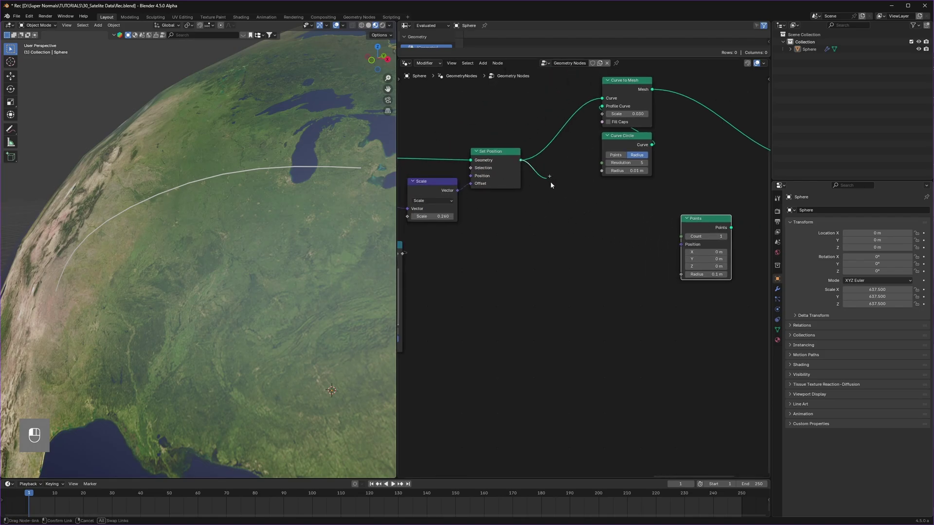
pyautogui.moveTo(552, 266); pyautogui.dragTo(576, 268)
pyautogui.write('sample')
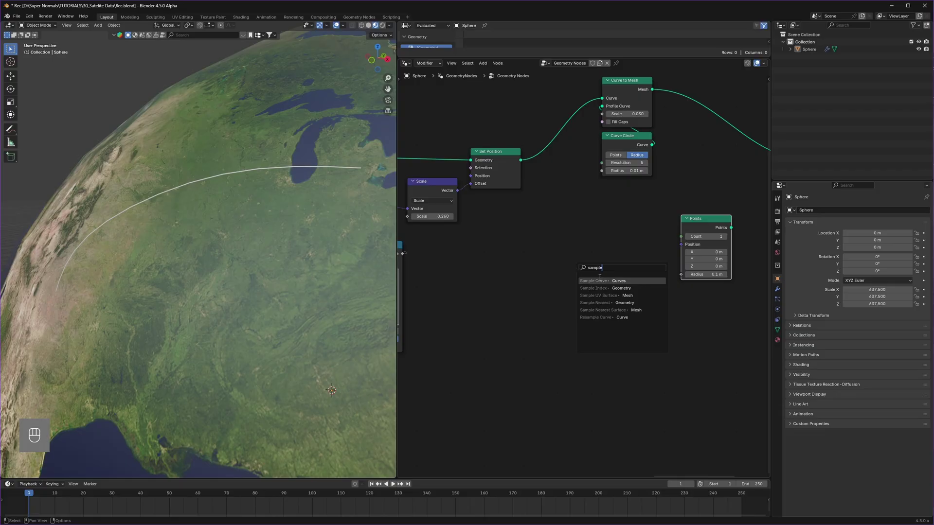
pyautogui.click(600, 281)
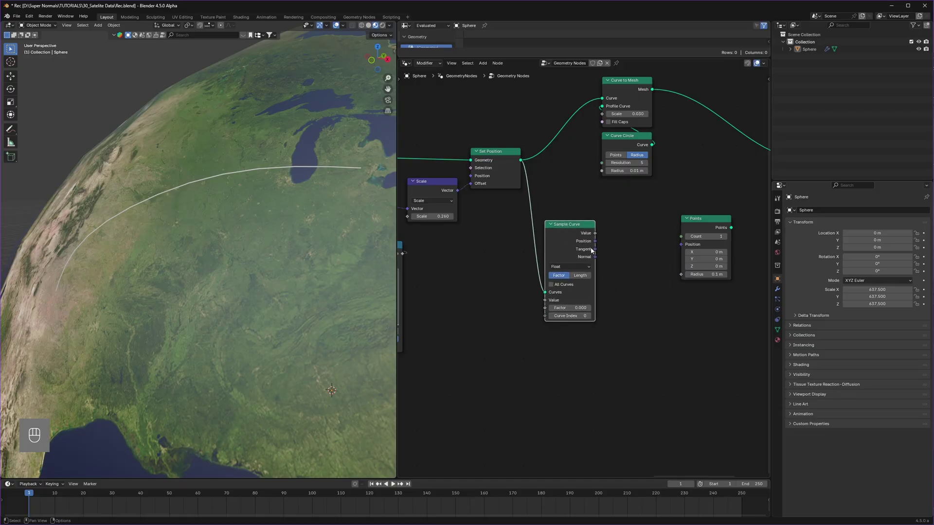
pyautogui.moveTo(595, 242); pyautogui.dragTo(684, 245)
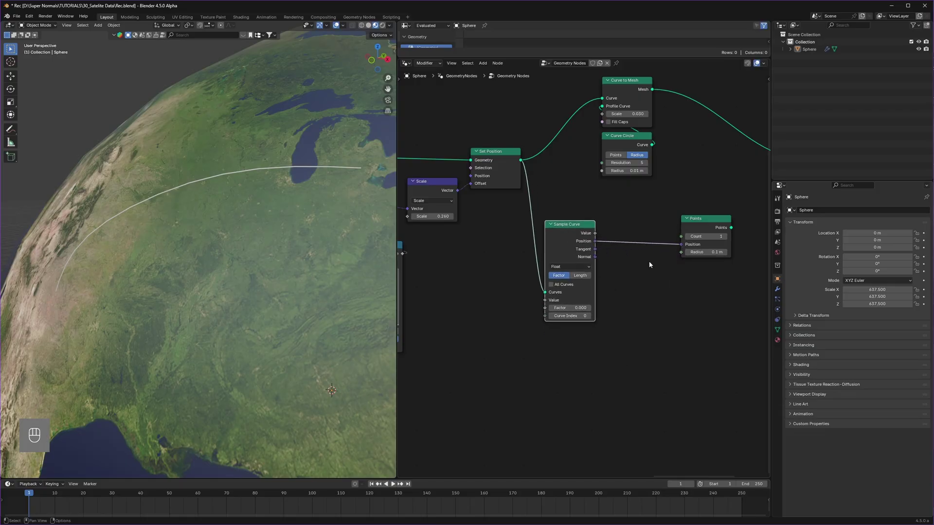
# Connect the Points output to Join Geometry and set the Points Radius to 0.01 m.
pyautogui.moveTo(671, 261); pyautogui.dragTo(543, 260, button='middle')
pyautogui.moveTo(604, 228); pyautogui.dragTo(625, 215)
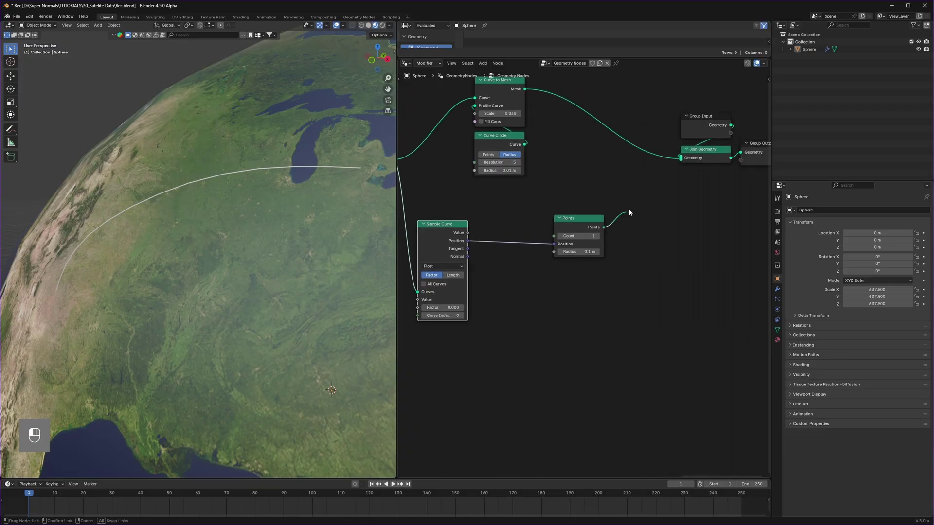
pyautogui.moveTo(675, 163); pyautogui.dragTo(676, 163)
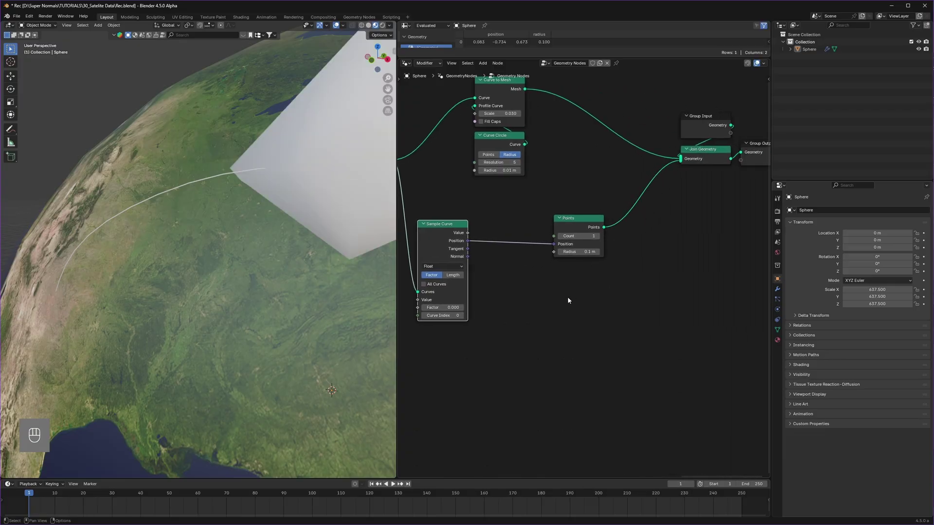
pyautogui.keyDown('shift'); pyautogui.moveTo(579, 251); pyautogui.dragTo(560, 252); pyautogui.keyUp('shift')
# Slide the Sample Curve's Factor to 0.725 to test moving the point along the arc.
pyautogui.moveTo(536, 300); pyautogui.dragTo(675, 263, button='middle')
pyautogui.scroll(4, 675, 263)
pyautogui.moveTo(577, 272)
pyautogui.mouseDown()
pyautogui.moveTo(635, 273)
pyautogui.moveTo(541, 273)
pyautogui.moveTo(592, 274)
pyautogui.mouseUp()
pyautogui.scroll(-1, 591, 274)
pyautogui.scroll(-1, 591, 273)
pyautogui.moveTo(713, 302); pyautogui.dragTo(667, 288, button='middle')
pyautogui.moveTo(530, 249); pyautogui.dragTo(611, 251)
# Add a Scene Time node, connect its Seconds output to the Sample Curve's Factor, and preview the animation.
pyautogui.moveTo(513, 274); pyautogui.dragTo(595, 258, button='middle')
pyautogui.scroll(2, 553, 250)
pyautogui.hotkey('shift', 'a')
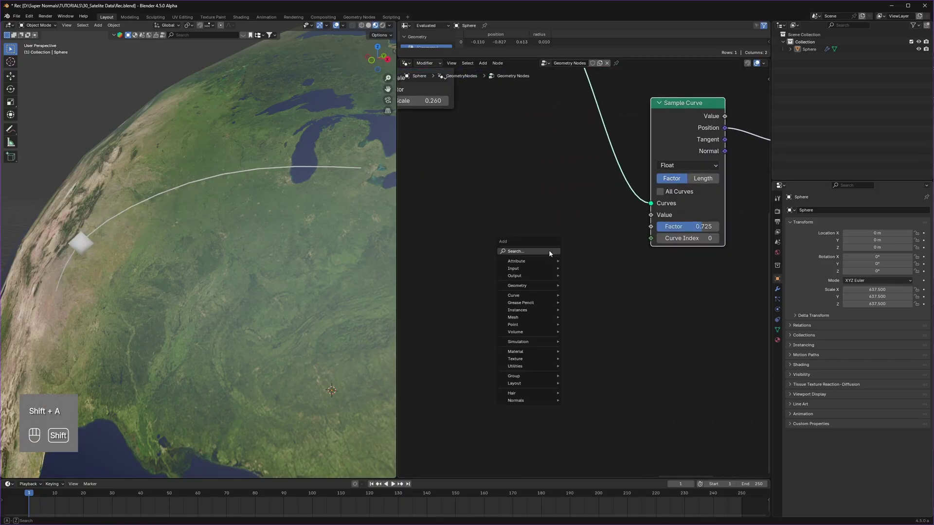
pyautogui.write('scene')
pyautogui.click(572, 263)
pyautogui.click(436, 235)
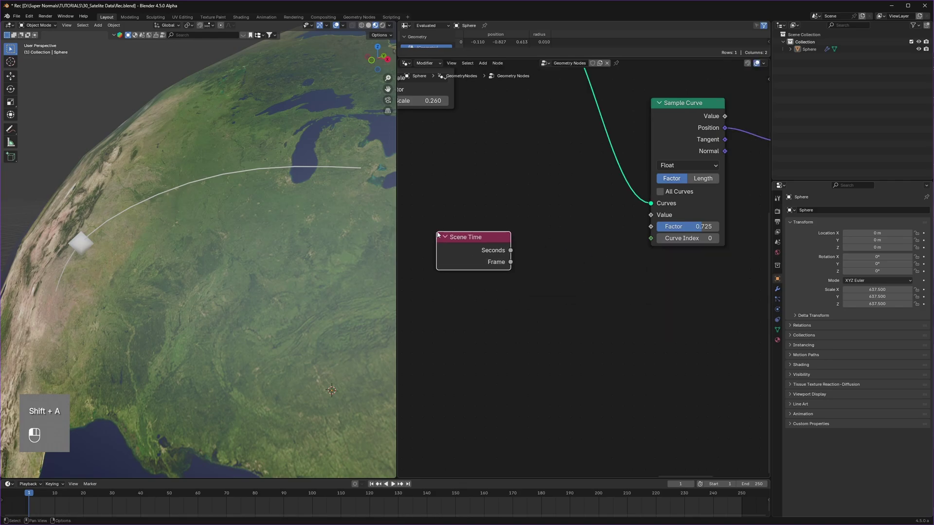
pyautogui.moveTo(510, 250); pyautogui.dragTo(651, 226)
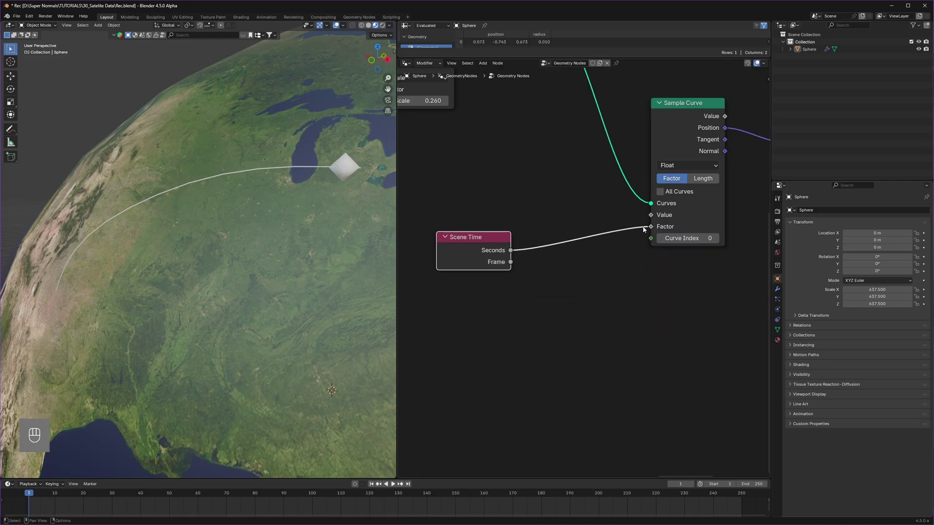
pyautogui.press('space')
pyautogui.press('space')
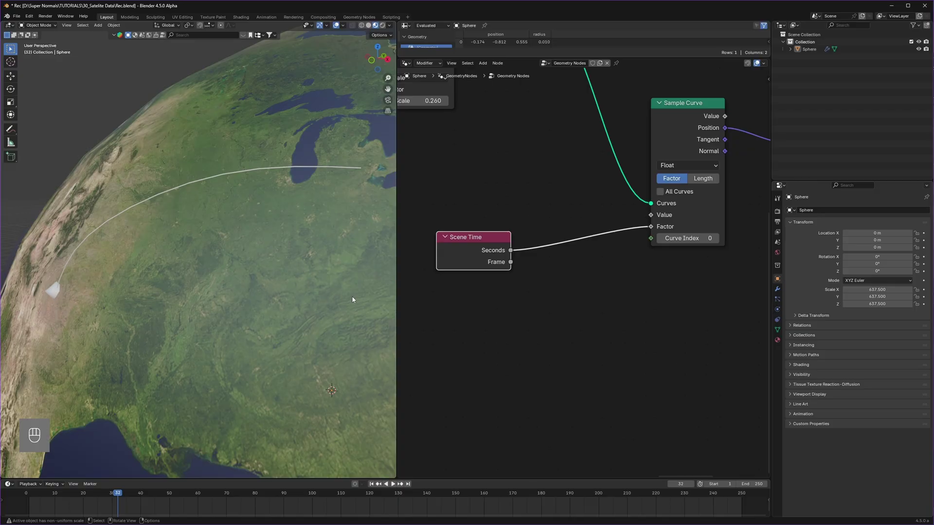
# Insert a Math node set to Fraction between Scene Time and the Sample Curve's Factor.
pyautogui.hotkey('shift', 'a')
pyautogui.write('add')
pyautogui.press('Return')
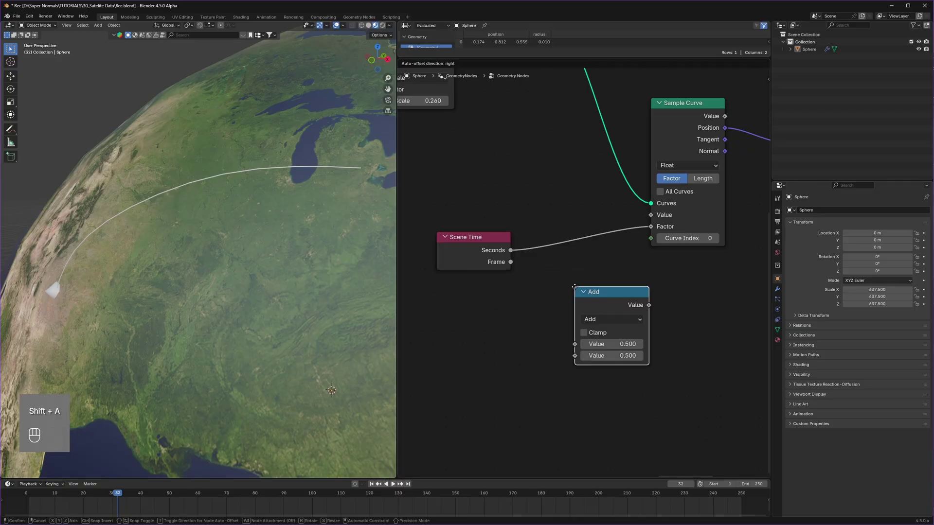
pyautogui.click(557, 216)
pyautogui.click(592, 247)
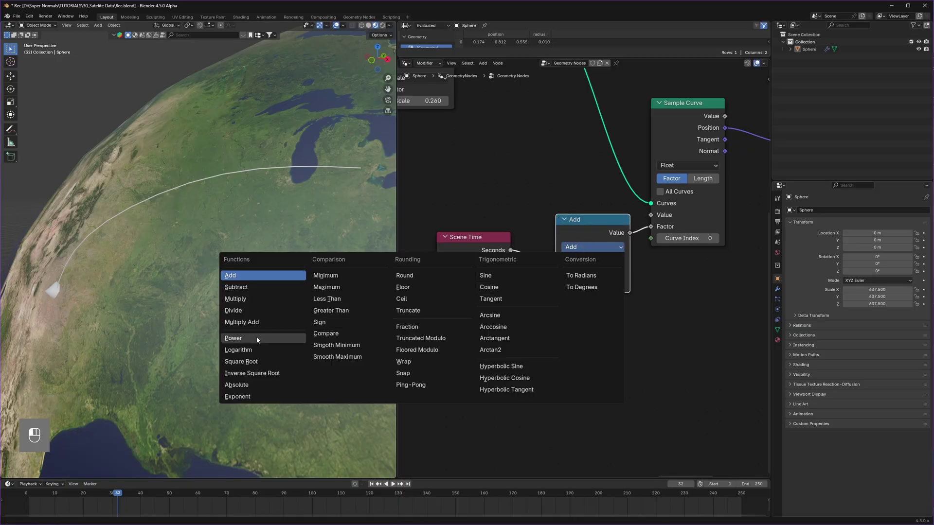
pyautogui.click(408, 327)
# Preview the looping point animation and save the file.
pyautogui.press('space')
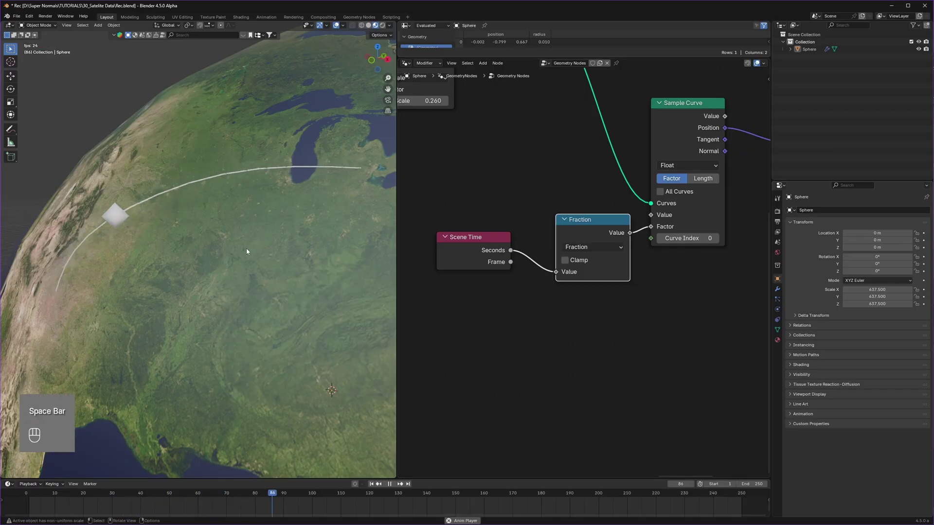
pyautogui.press('space')
pyautogui.hotkey('ctrl', 's')
# Insert a duplicate Math node set to Divide by 5 between Scene Time and Fraction, and preview the animation.
pyautogui.moveTo(507, 305); pyautogui.dragTo(547, 288, button='middle')
pyautogui.moveTo(526, 229); pyautogui.dragTo(511, 206)
pyautogui.click(619, 205)
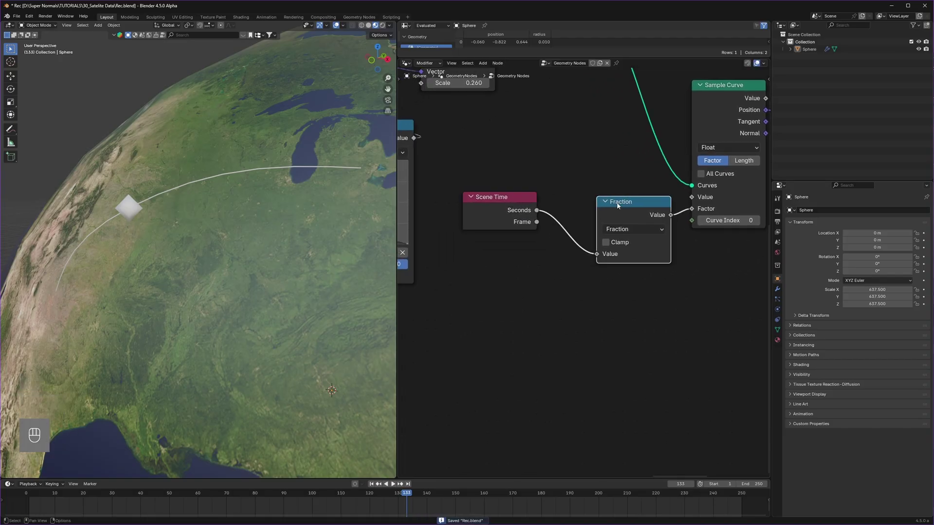
pyautogui.hotkey('shift', 'd')
pyautogui.click(537, 203)
pyautogui.click(586, 226)
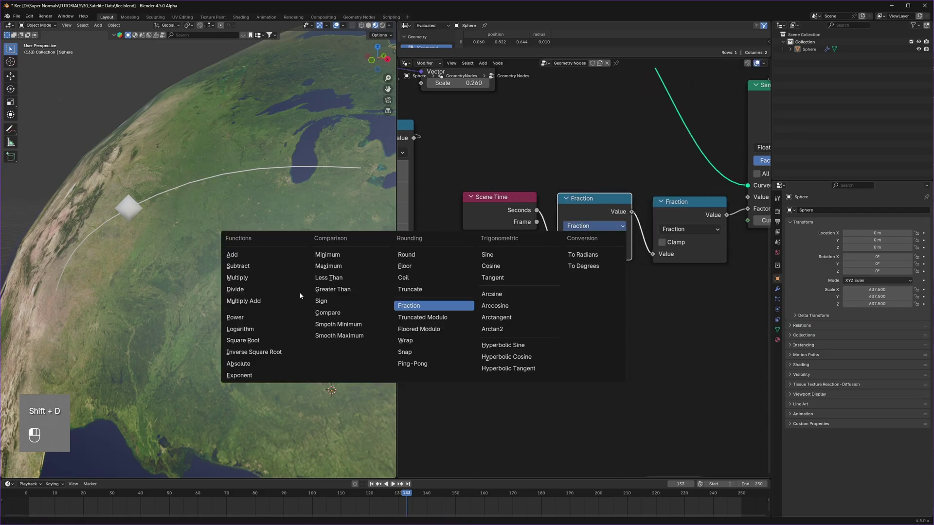
pyautogui.click(246, 295)
pyautogui.doubleClick(596, 262)
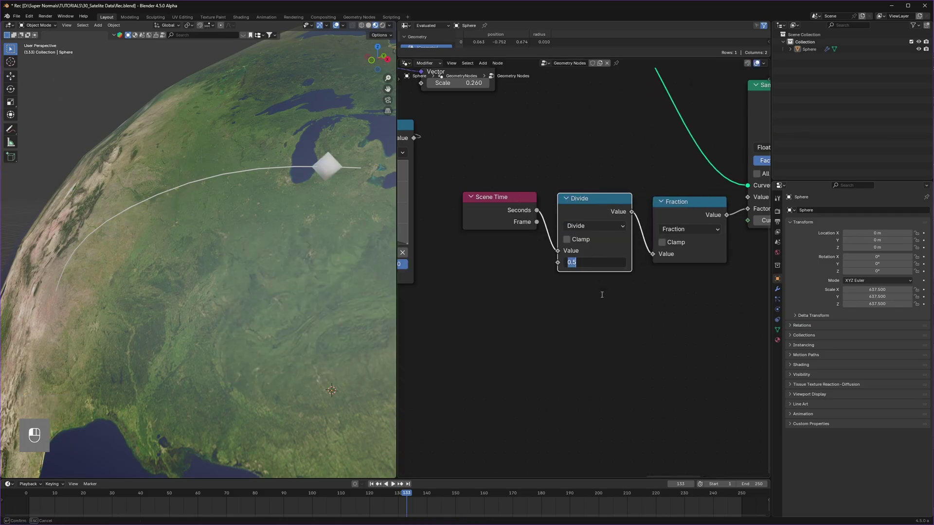
pyautogui.write('5')
pyautogui.press('Return')
pyautogui.press('space')
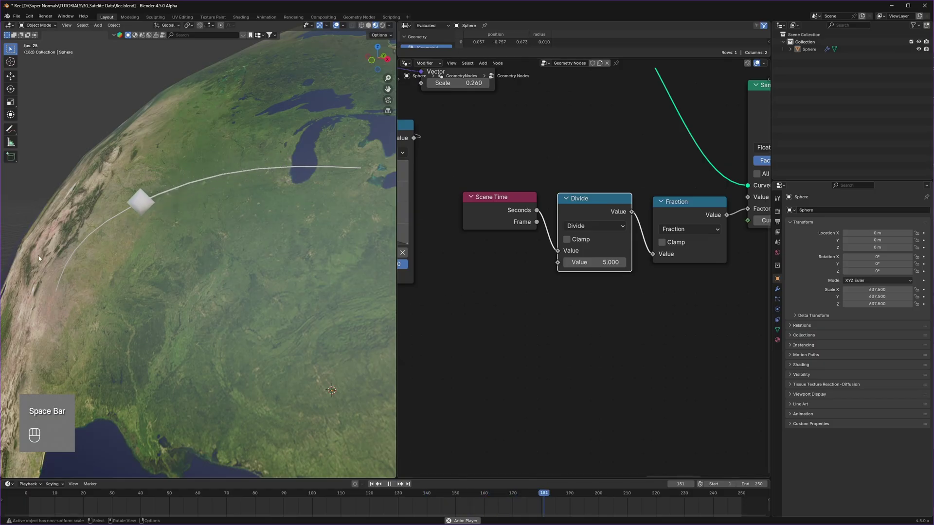
pyautogui.press('Escape')
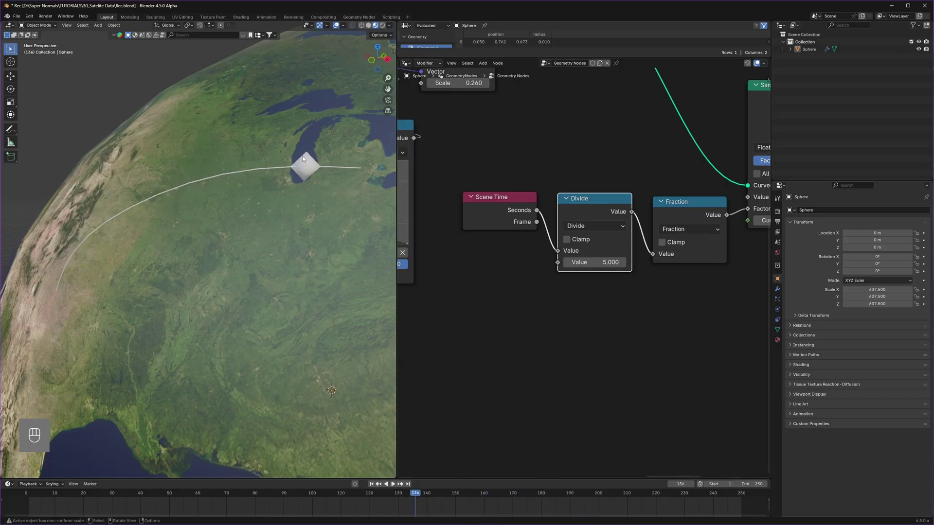
# Search the asset library for "plane" and place the Paper Plane model in the scene.
pyautogui.scroll(-2, 684, 278)
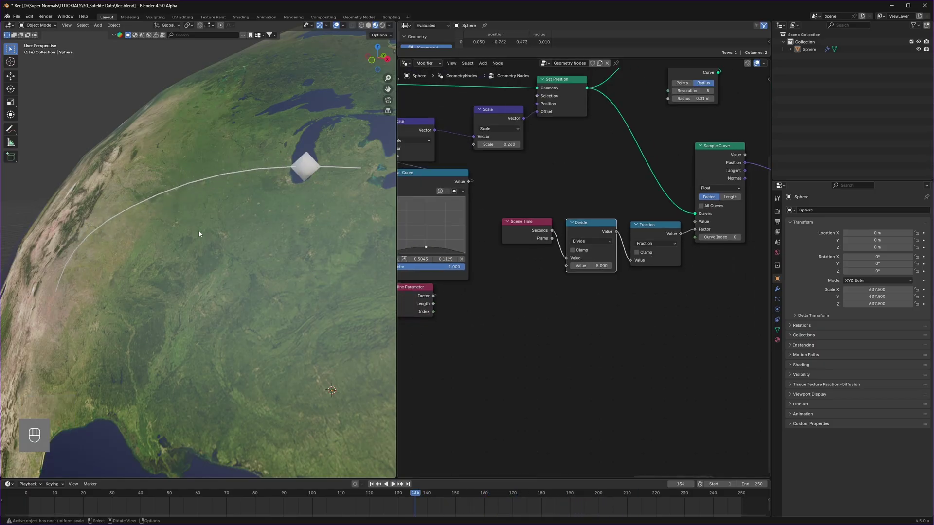
pyautogui.click(190, 35)
pyautogui.write('plane')
pyautogui.press('Return')
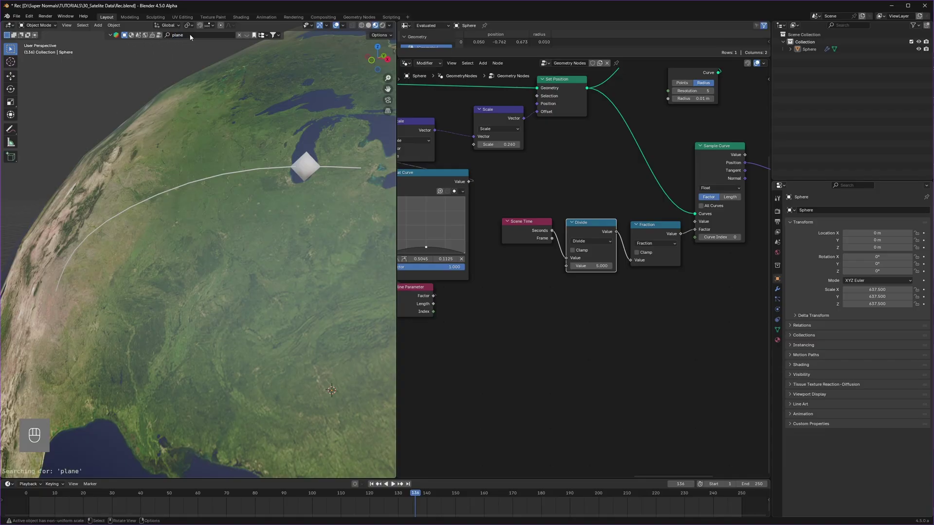
pyautogui.moveTo(87, 85)
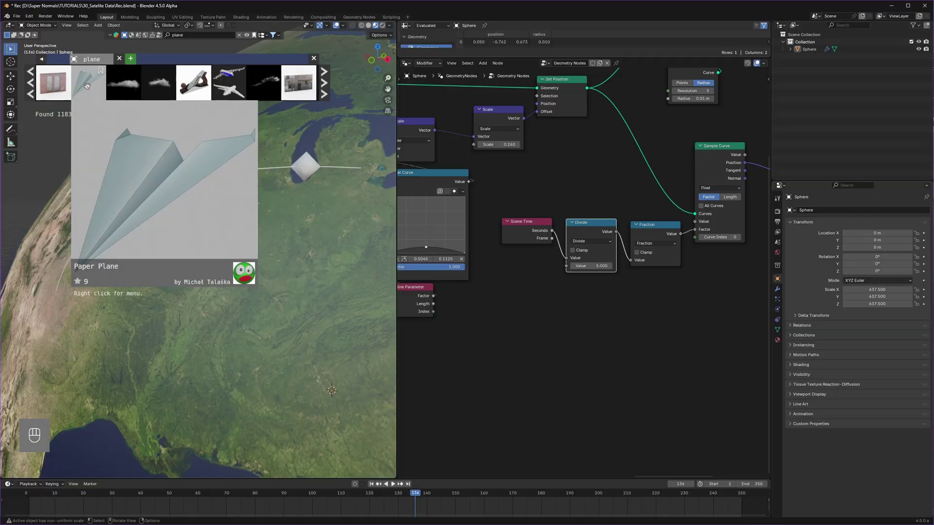
pyautogui.moveTo(89, 85); pyautogui.dragTo(293, 195)
pyautogui.press('n')
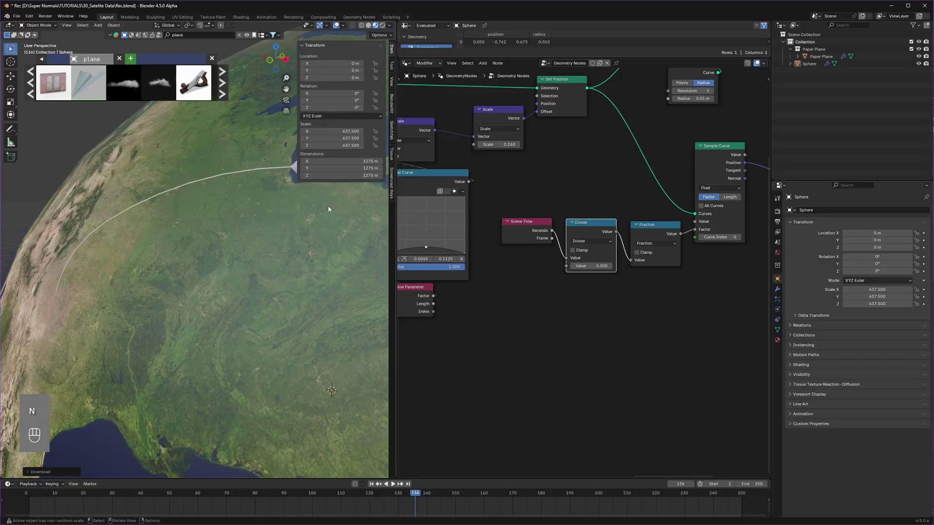
pyautogui.press('n')
# Insert an Instance on Points node between the Points node and Join Geometry.
pyautogui.moveTo(672, 263); pyautogui.dragTo(479, 284, button='middle')
pyautogui.moveTo(614, 257); pyautogui.dragTo(553, 280, button='middle')
pyautogui.moveTo(559, 194); pyautogui.dragTo(557, 192)
pyautogui.hotkey('shift', 'a')
pyautogui.write('insta')
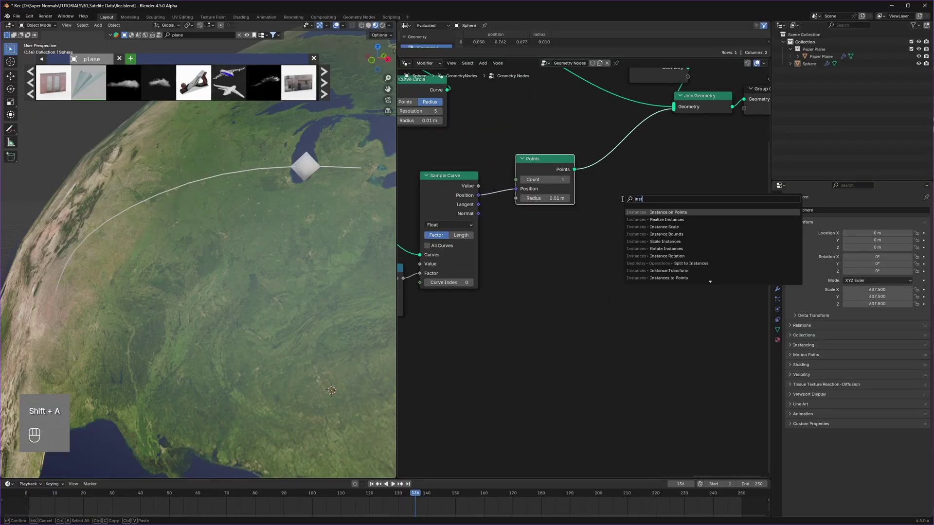
pyautogui.press('Return')
pyautogui.click(615, 155)
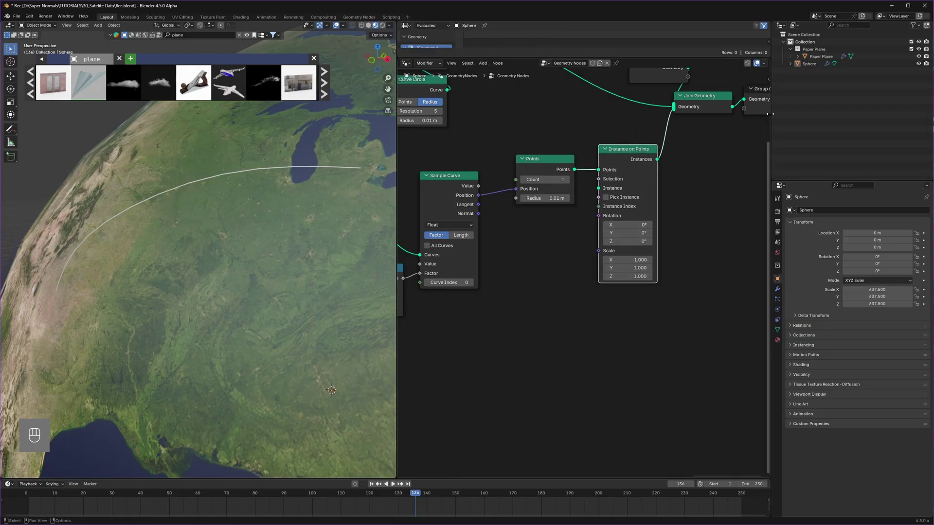
# Bring the Paper Plane object into the node tree, connect its Geometry to Instance, and set its Object Info to Relative.
pyautogui.moveTo(806, 59); pyautogui.dragTo(538, 304)
pyautogui.moveTo(581, 349); pyautogui.dragTo(598, 189)
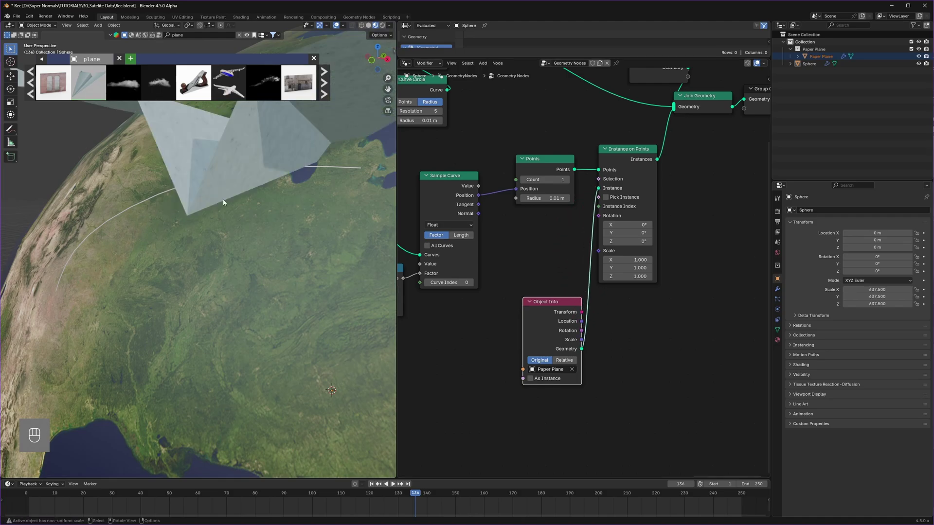
pyautogui.click(564, 360)
pyautogui.moveTo(547, 307); pyautogui.dragTo(621, 302)
# Set the plane instance's Scale to 64.5 on all axes and its Rotation to Y -49° and Z 121°, and preview its flight.
pyautogui.moveTo(627, 260); pyautogui.dragTo(561, 268)
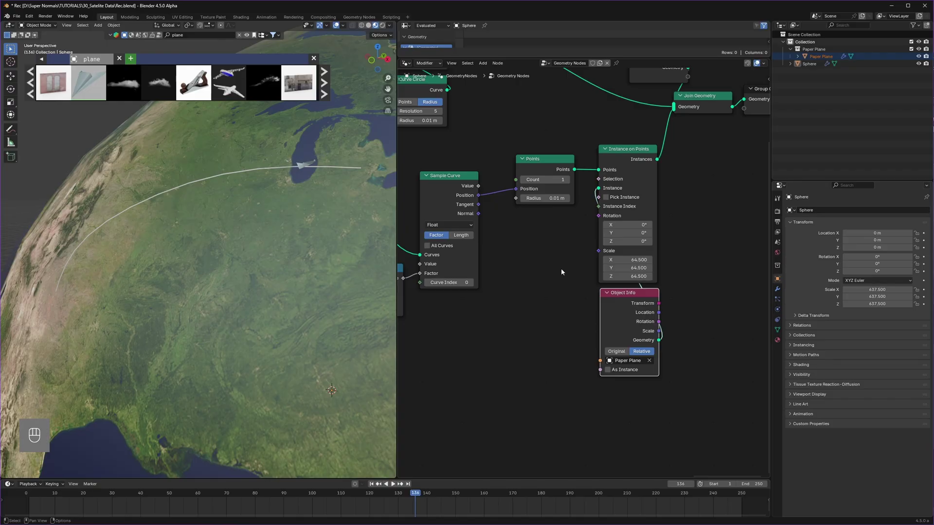
pyautogui.click(551, 271)
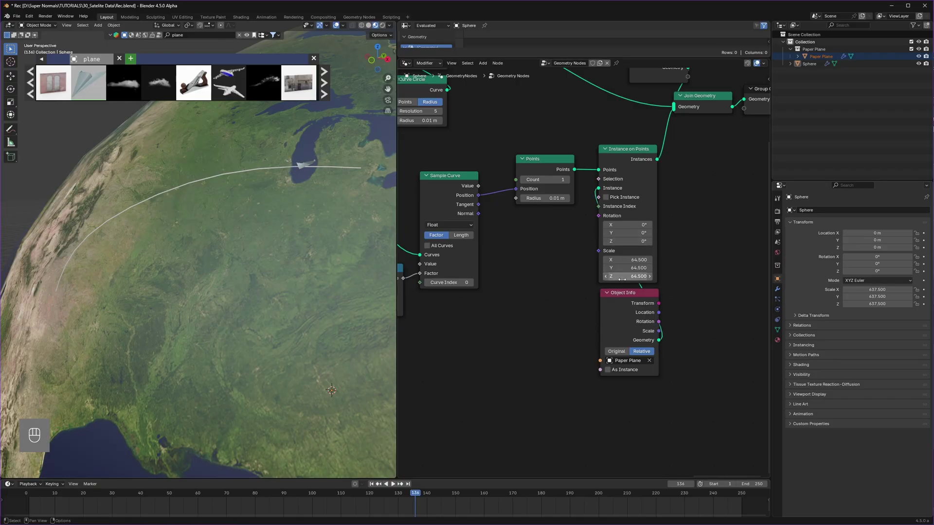
pyautogui.moveTo(623, 241); pyautogui.dragTo(585, 233)
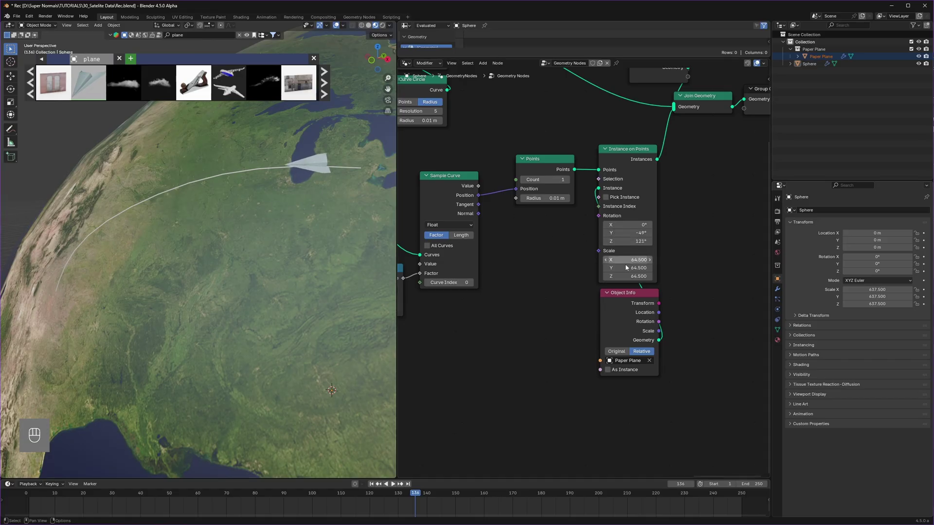
pyautogui.press('space')
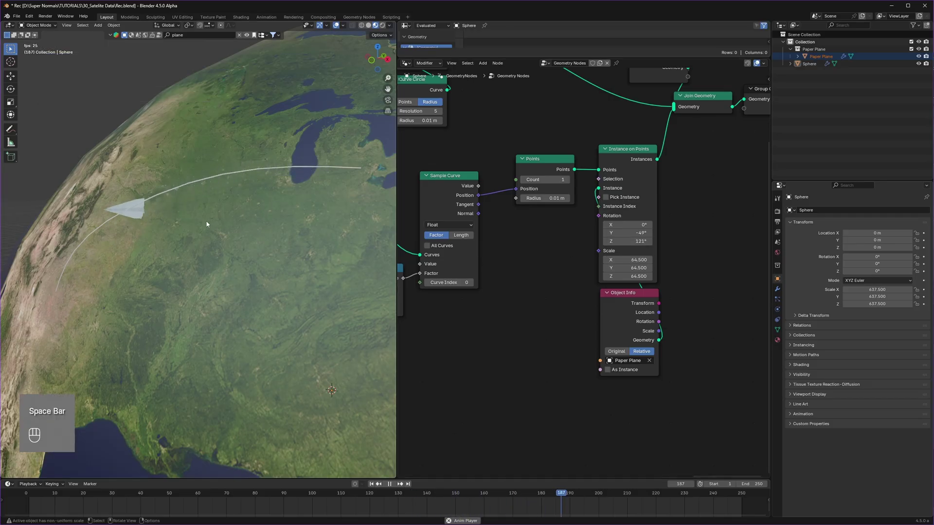
pyautogui.press('space')
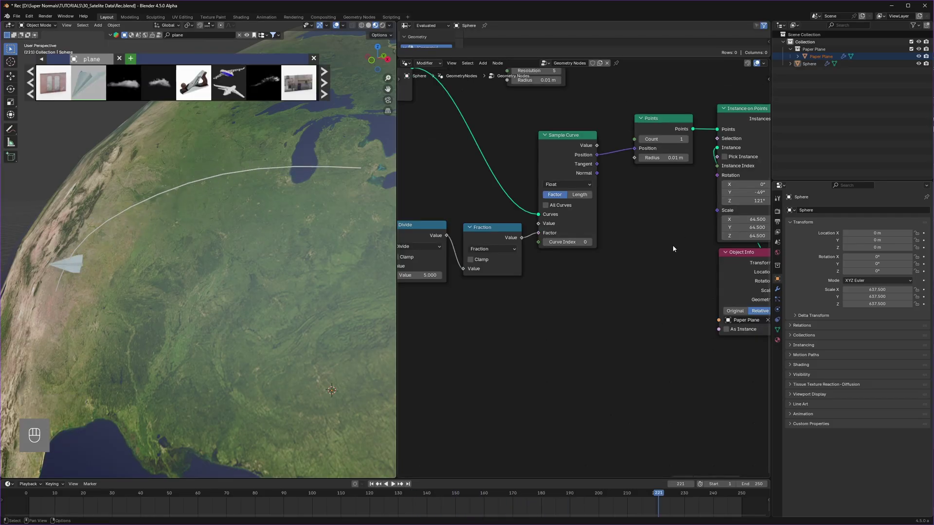
# Add an Align Rotation to Vector node below the Points node.
pyautogui.scroll(2, 671, 243)
pyautogui.moveTo(672, 243); pyautogui.dragTo(600, 257, button='middle')
pyautogui.moveTo(528, 158); pyautogui.dragTo(574, 227)
pyautogui.moveTo(622, 194); pyautogui.dragTo(579, 207, button='middle')
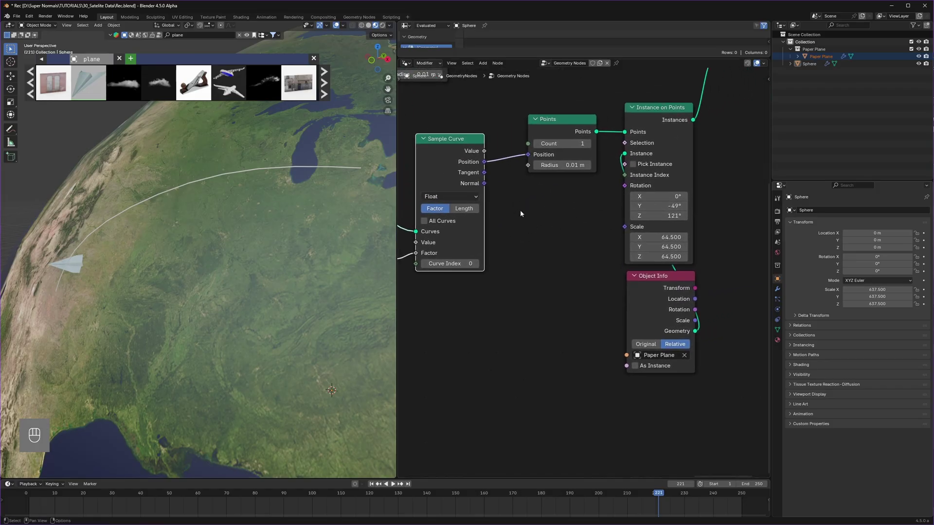
pyautogui.moveTo(521, 209); pyautogui.dragTo(506, 214, button='middle')
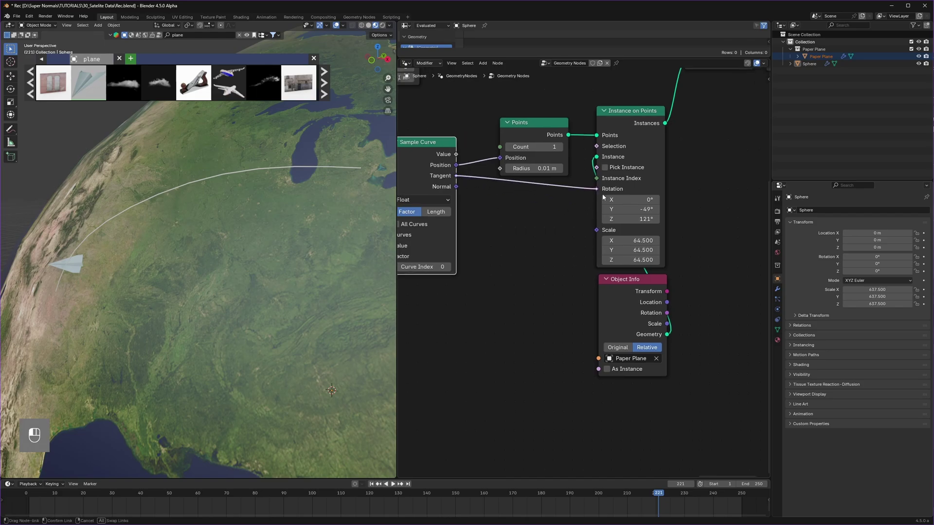
pyautogui.hotkey('shift', 'a')
pyautogui.write('allign')
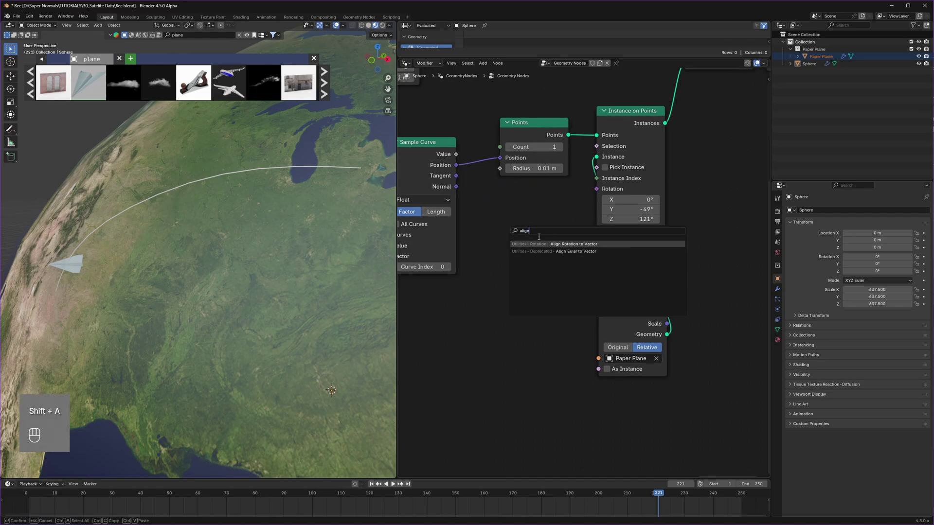
pyautogui.click(558, 244)
pyautogui.click(501, 215)
# Feed Sample Curve's Tangent through Align Rotation to Vector into the plane instance's Rotation, using the Y axis, and preview the flight.
pyautogui.scroll(2, 486, 205)
pyautogui.moveTo(434, 159); pyautogui.dragTo(489, 282)
pyautogui.moveTo(568, 256); pyautogui.dragTo(599, 175)
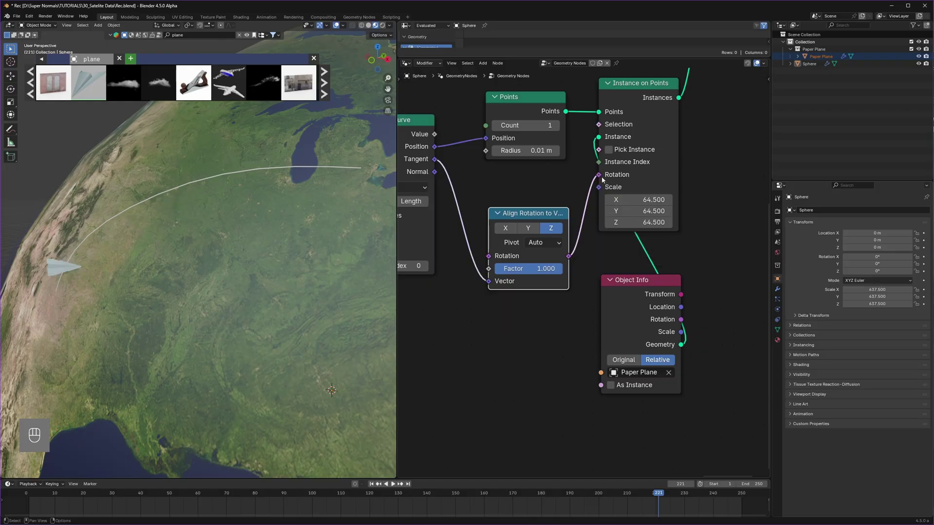
pyautogui.click(529, 229)
pyautogui.press('space')
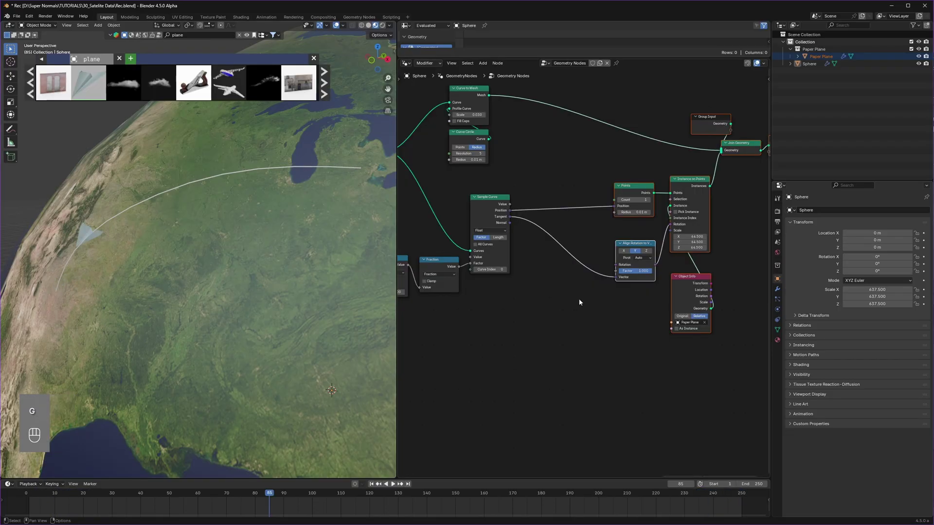
pyautogui.click(592, 305)
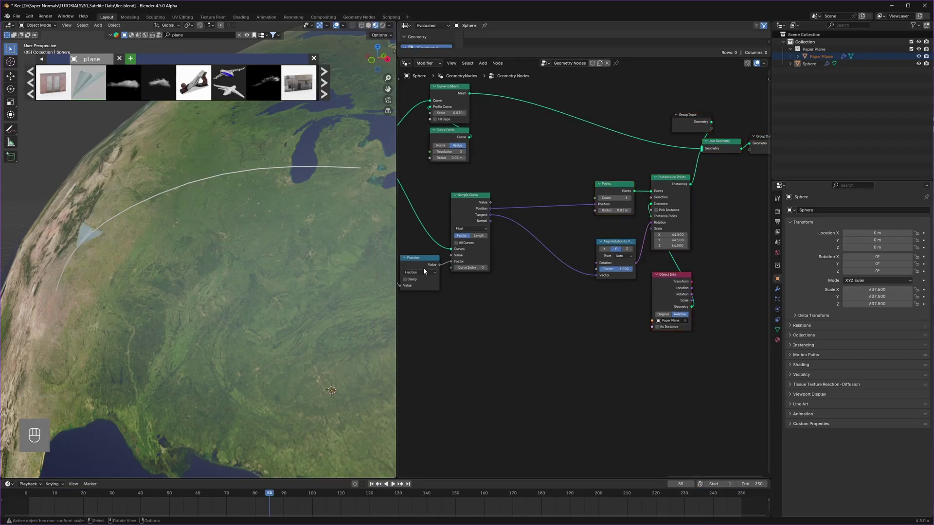
# Add a Rotation input node below the Align Rotation to Vector node.
pyautogui.scroll(3, 574, 300)
pyautogui.hotkey('shift', 'a')
pyautogui.write('rao')
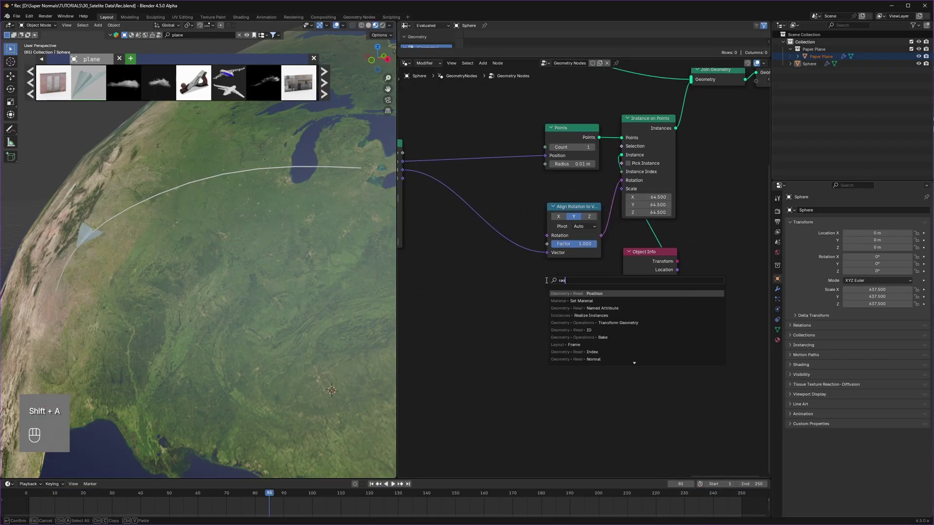
pyautogui.press('BackSpace')
pyautogui.write('otat')
pyautogui.click(588, 294)
pyautogui.click(603, 280)
# Connect the Rotation node to Align Rotation to Vector's Rotation input, set its Z to 219°, and preview the flight.
pyautogui.scroll(4, 605, 279)
pyautogui.moveTo(607, 282); pyautogui.dragTo(534, 222)
pyautogui.moveTo(569, 318); pyautogui.dragTo(603, 318)
pyautogui.press('space')
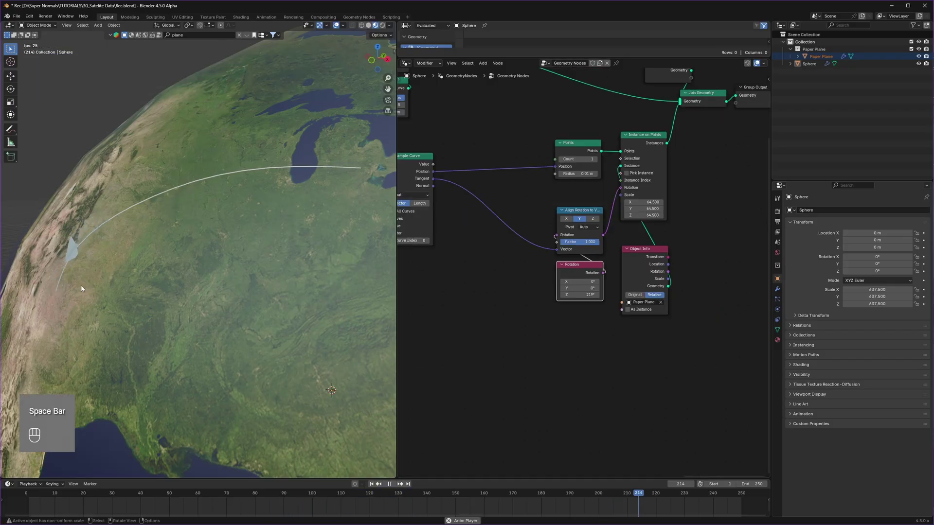
pyautogui.press('space')
pyautogui.press('space')
pyautogui.press('space')
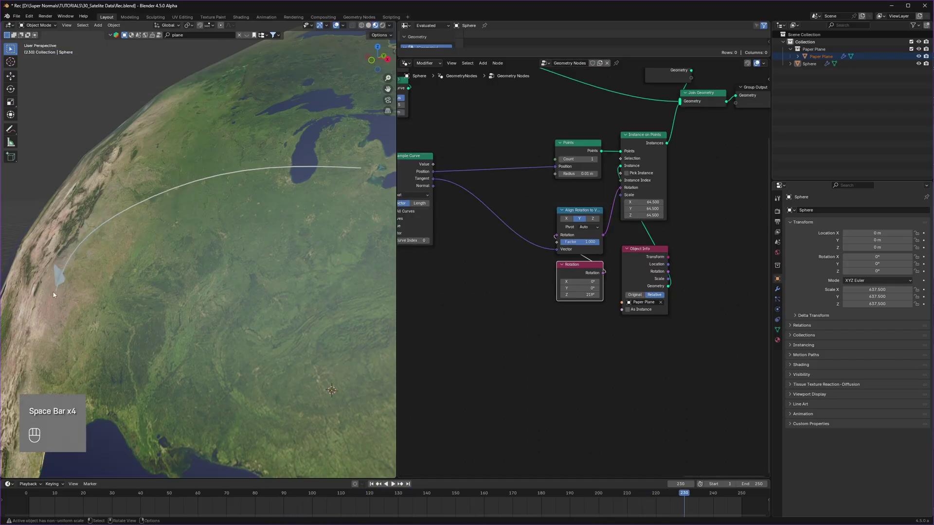
# Duplicate the Float Curve and Spline Parameter nodes and place the copies below the Divide and Fraction nodes.
pyautogui.scroll(-5, 492, 285)
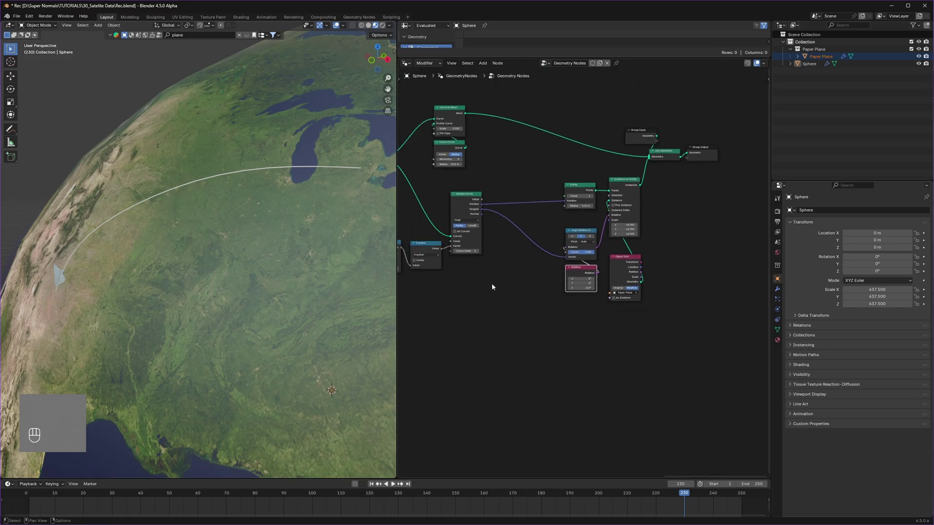
pyautogui.scroll(6, 489, 283)
pyautogui.moveTo(445, 284); pyautogui.dragTo(632, 287, button='middle')
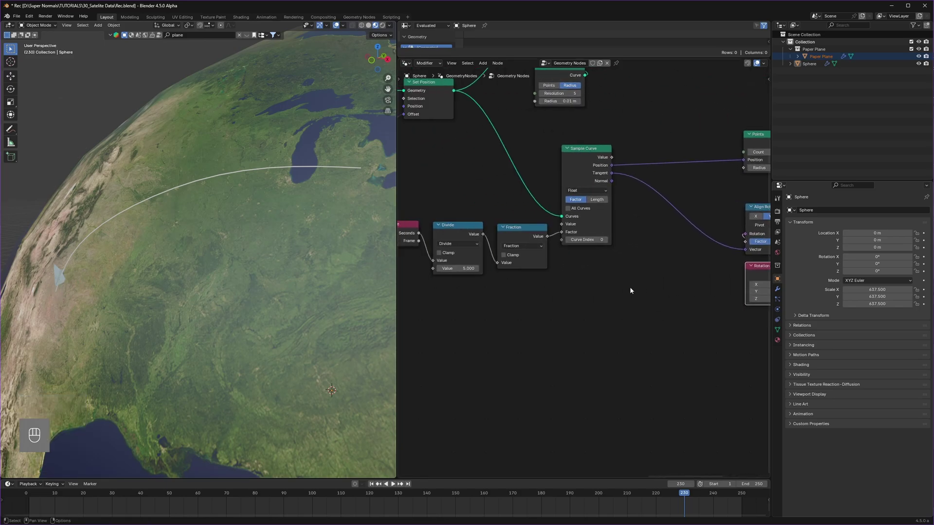
pyautogui.scroll(-6, 586, 279)
pyautogui.moveTo(436, 276); pyautogui.dragTo(601, 294, button='middle')
pyautogui.scroll(3, 601, 295)
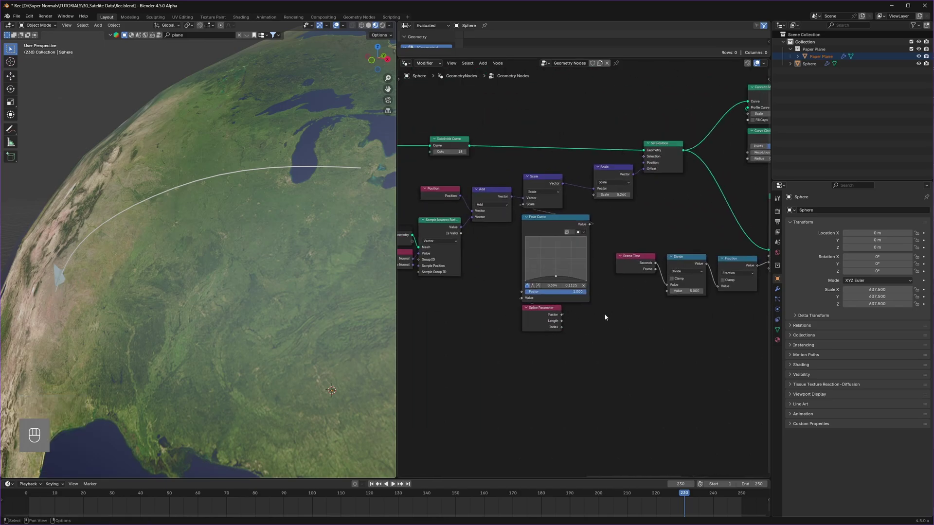
pyautogui.moveTo(581, 338); pyautogui.dragTo(559, 329, button='middle')
pyautogui.moveTo(559, 329); pyautogui.dragTo(508, 252)
pyautogui.hotkey('shift', 'd')
pyautogui.click(658, 353)
# Route the copied Float Curve through Sample Curve's Value into the plane instance's Scale, preview the flight, and save the file.
pyautogui.scroll(2, 604, 295)
pyautogui.moveTo(742, 322); pyautogui.dragTo(551, 314, button='middle')
pyautogui.scroll(1, 605, 298)
pyautogui.moveTo(532, 316); pyautogui.dragTo(575, 225)
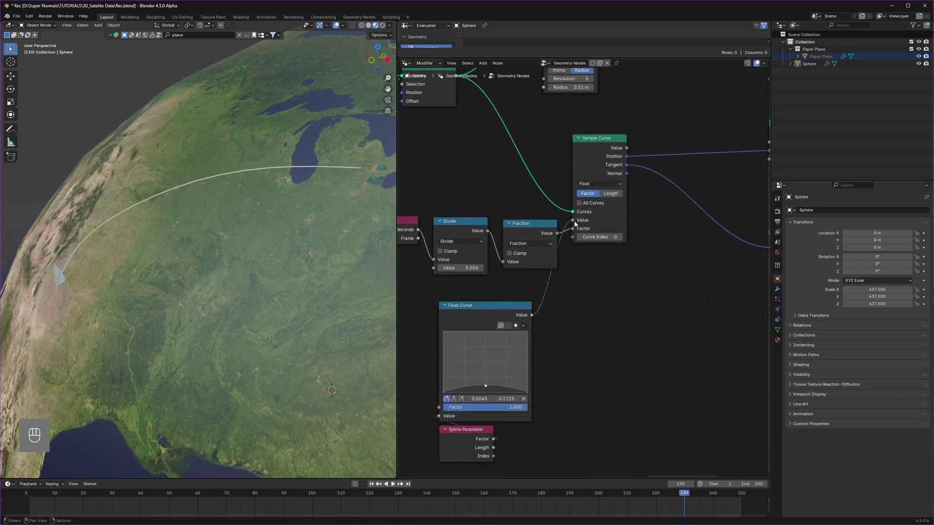
pyautogui.moveTo(699, 238); pyautogui.dragTo(569, 287, button='middle')
pyautogui.moveTo(497, 197); pyautogui.dragTo(719, 234)
pyautogui.press('space')
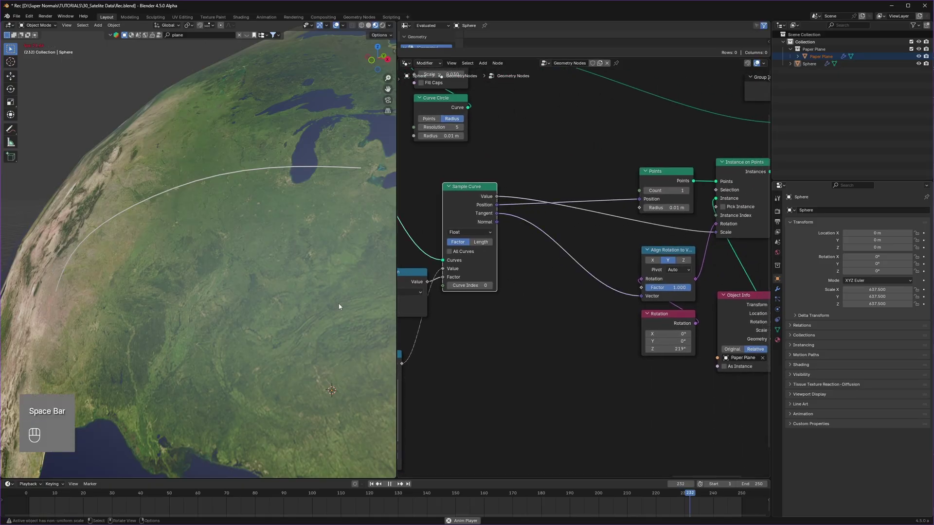
pyautogui.press('space')
pyautogui.scroll(1, 613, 282)
pyautogui.hotkey('ctrl', 's')
# Insert a Vector Math node set to Scale between Sample Curve's Value and the plane instance's Scale.
pyautogui.hotkey('shift', 'a')
pyautogui.write('vector')
pyautogui.click(623, 296)
pyautogui.click(582, 232)
pyautogui.click(614, 260)
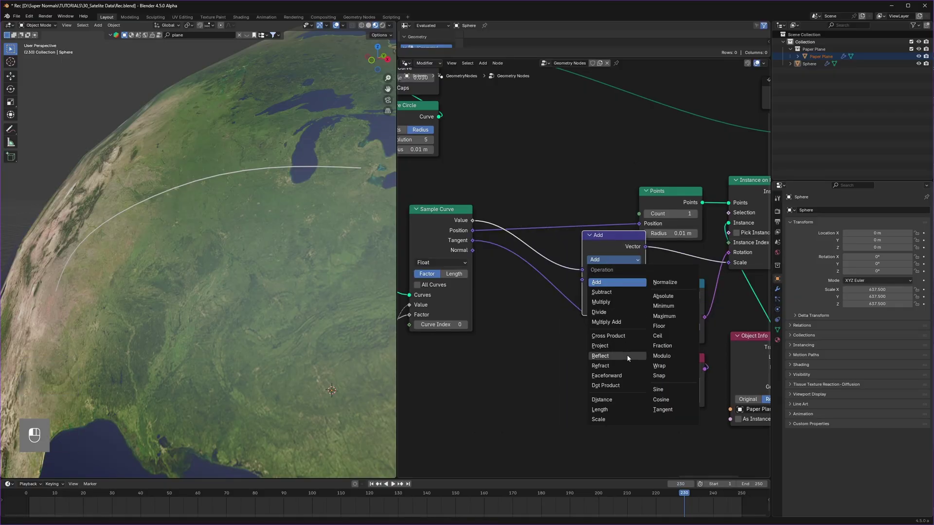
pyautogui.click(609, 419)
# Set the Scale node's factor to 384.9 and add control points near both ends of the copied Float Curve.
pyautogui.moveTo(610, 247); pyautogui.dragTo(598, 252)
pyautogui.moveTo(608, 284); pyautogui.dragTo(625, 285)
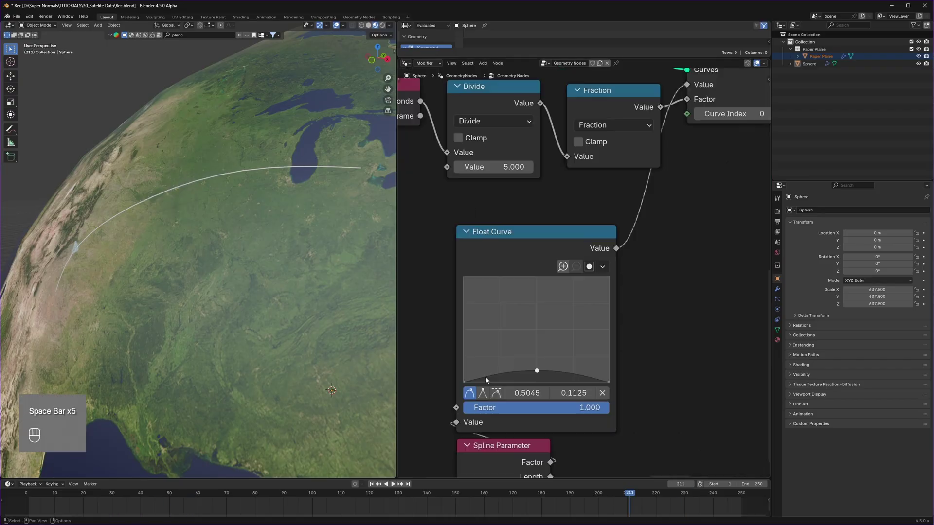
pyautogui.moveTo(486, 377); pyautogui.dragTo(475, 376)
pyautogui.moveTo(600, 383); pyautogui.dragTo(600, 375)
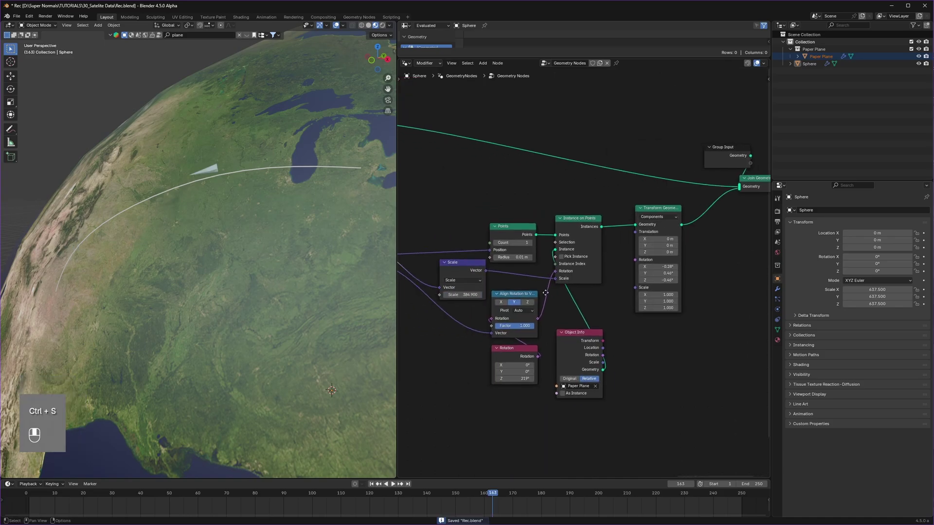
# Add a new Instance on Points node above the Curve Line, fed by the upper Delete Geometry node for airport index 0.
pyautogui.scroll(-3, 576, 234)
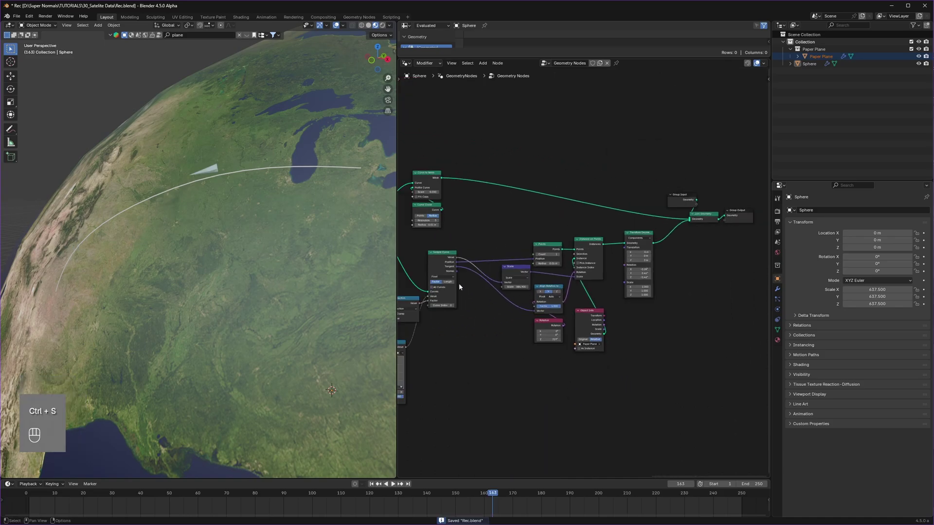
pyautogui.moveTo(576, 235); pyautogui.dragTo(576, 298, button='middle')
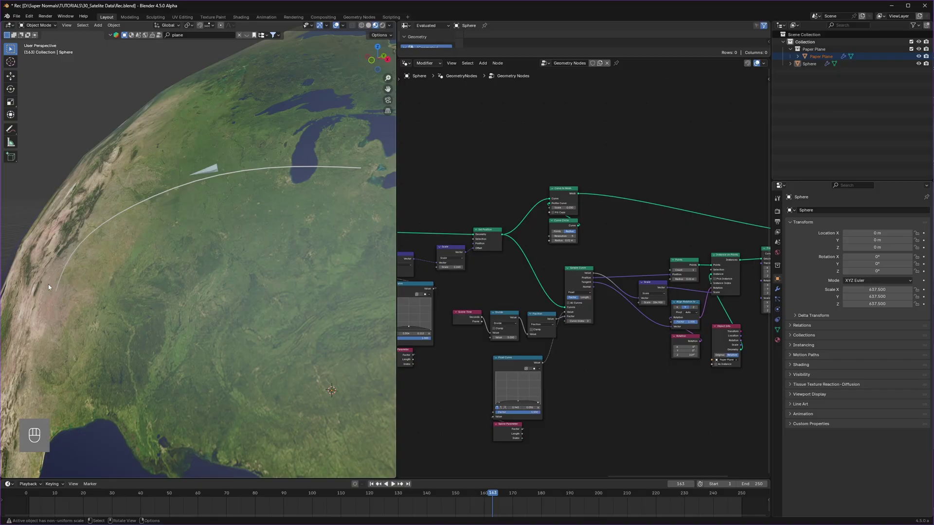
pyautogui.scroll(2, 676, 236)
pyautogui.scroll(-2, 632, 242)
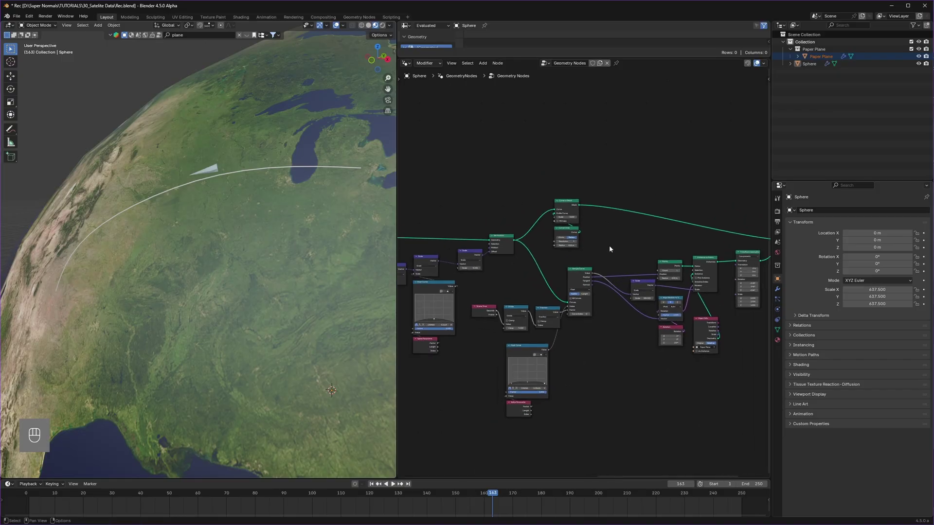
pyautogui.moveTo(540, 291)
pyautogui.mouseDown(button='middle')
pyautogui.moveTo(689, 298)
pyautogui.moveTo(625, 312)
pyautogui.moveTo(556, 296)
pyautogui.mouseUp(button='middle')
pyautogui.scroll(3, 554, 294)
pyautogui.keyDown('ctrl'); pyautogui.hscroll(-4, 539, 299); pyautogui.keyUp('ctrl')
pyautogui.scroll(2, 506, 293)
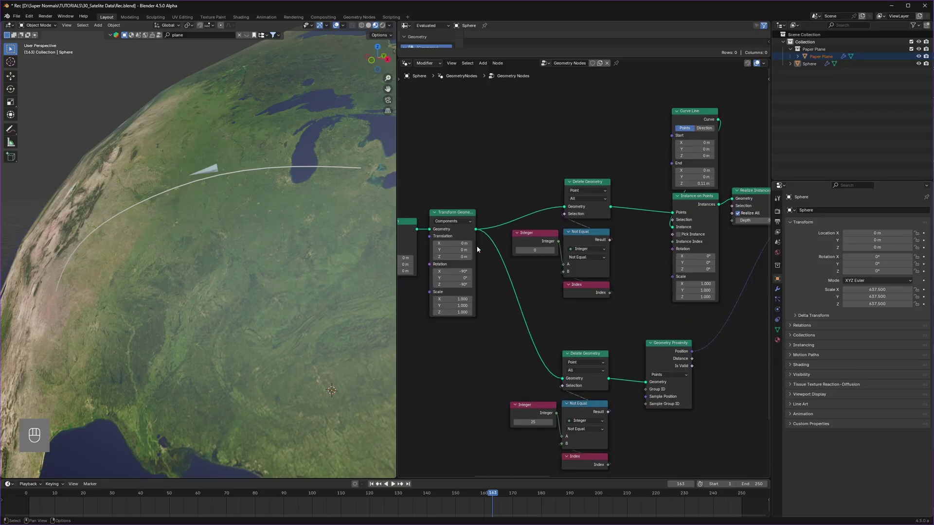
pyautogui.moveTo(638, 263); pyautogui.dragTo(540, 352, button='middle')
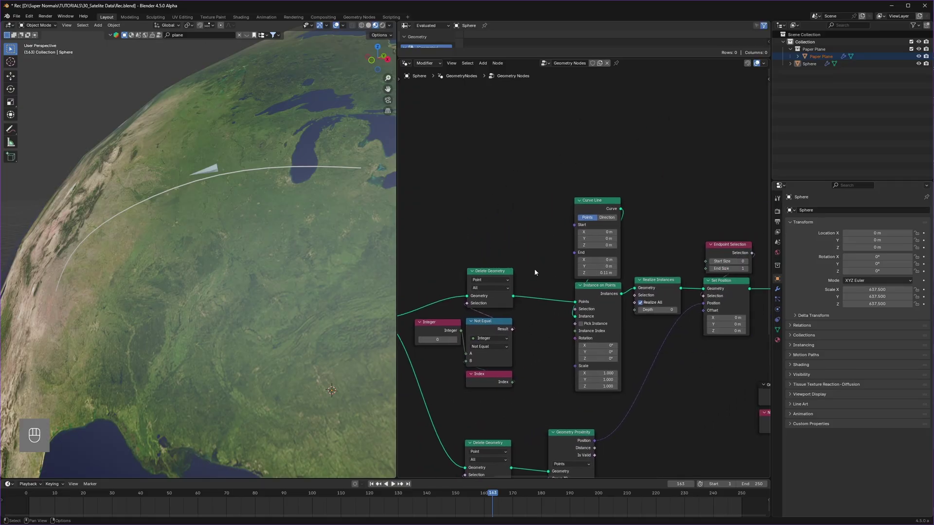
pyautogui.scroll(-1, 534, 272)
pyautogui.moveTo(528, 296); pyautogui.dragTo(499, 378, button='middle')
pyautogui.moveTo(495, 375); pyautogui.dragTo(552, 169)
pyautogui.write('insta')
pyautogui.press('Return')
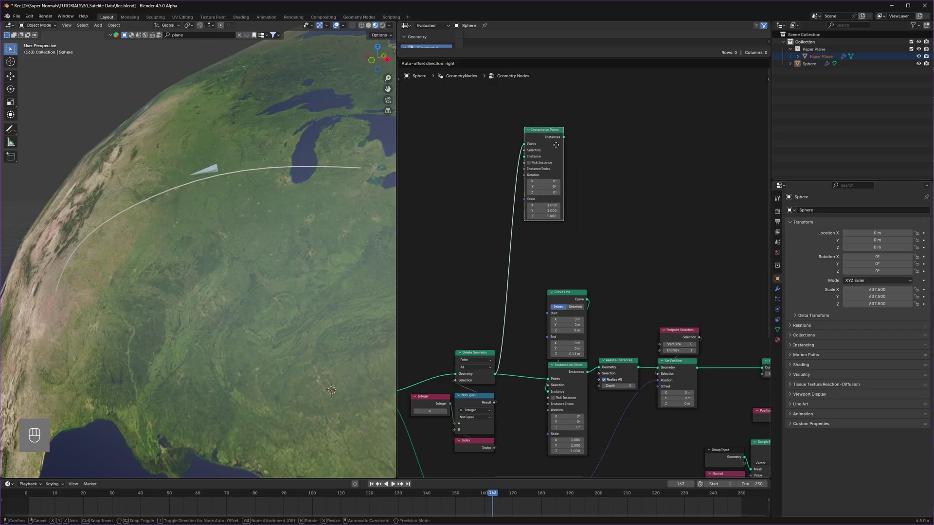
pyautogui.scroll(2, 542, 261)
pyautogui.click(542, 262)
# Add a String to Curves node with the text START and connect its Curve Instances to the new node's Instance input.
pyautogui.scroll(-1, 543, 261)
pyautogui.hotkey('shift', 'a')
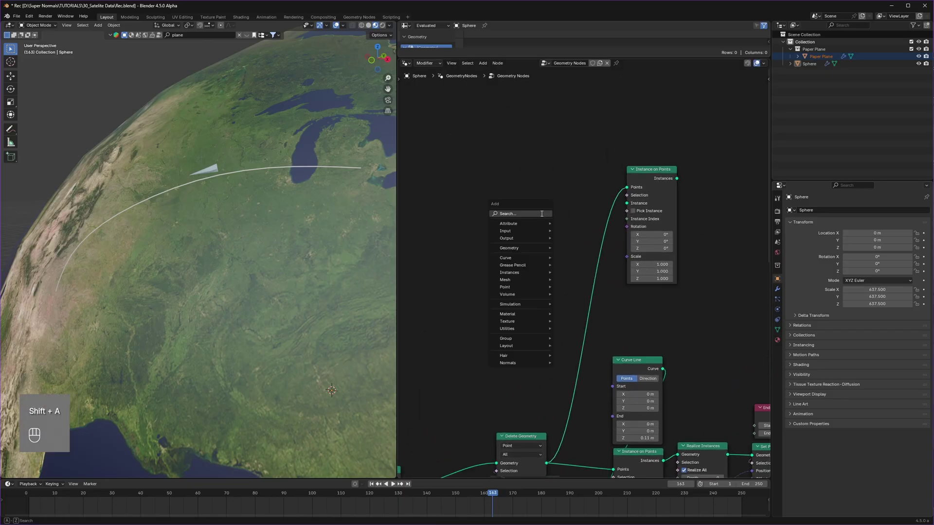
pyautogui.write('string')
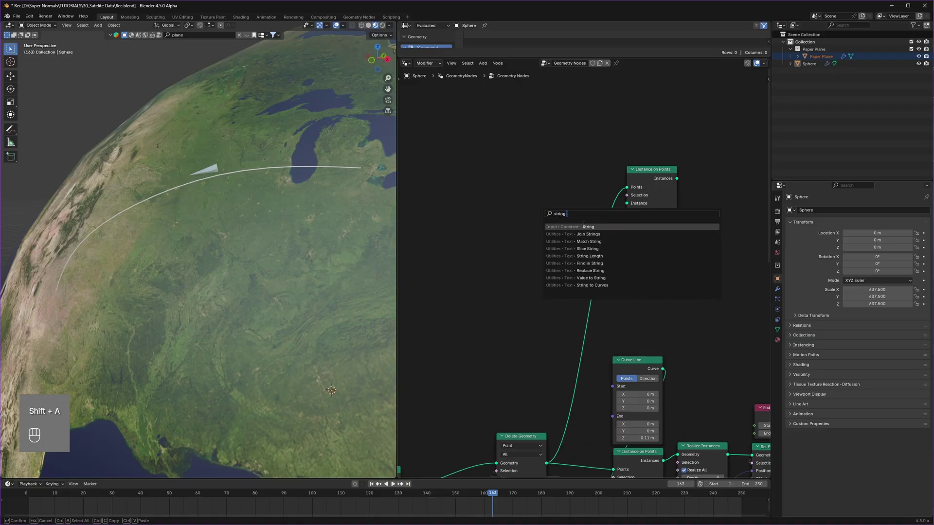
pyautogui.click(592, 285)
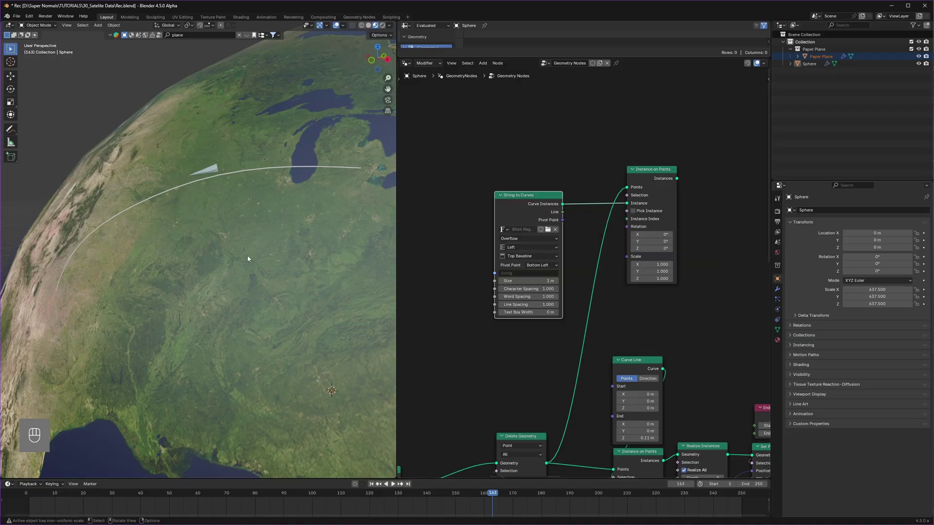
pyautogui.click(523, 275)
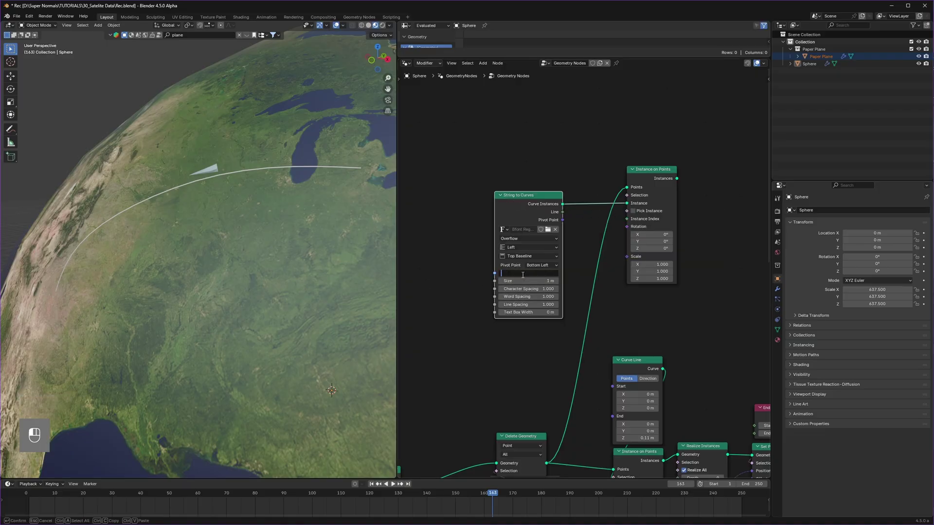
pyautogui.write('STRA')
pyautogui.press('BackSpace')
pyautogui.press('BackSpace')
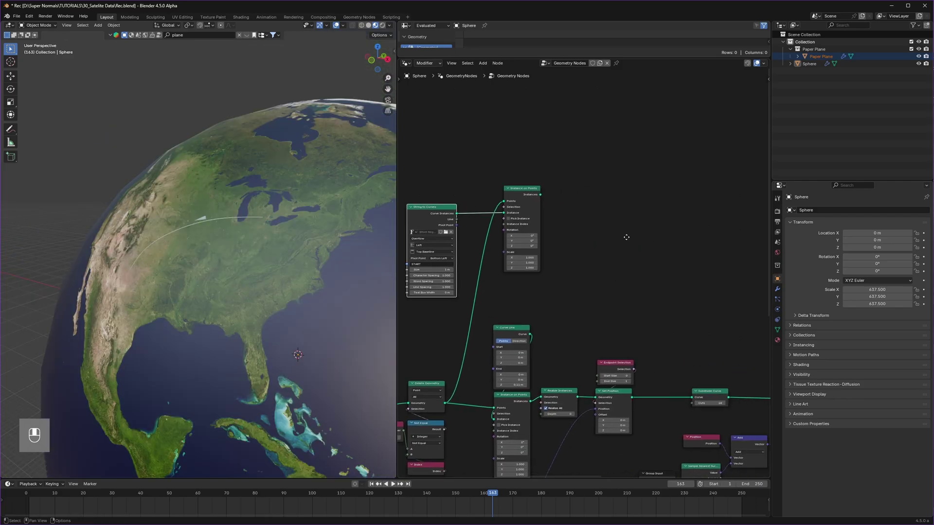
# Connect the text's Instance on Points output to the Join Geometry node.
pyautogui.scroll(-3, 541, 217)
pyautogui.moveTo(534, 214); pyautogui.dragTo(670, 346)
pyautogui.moveTo(670, 346); pyautogui.dragTo(671, 346)
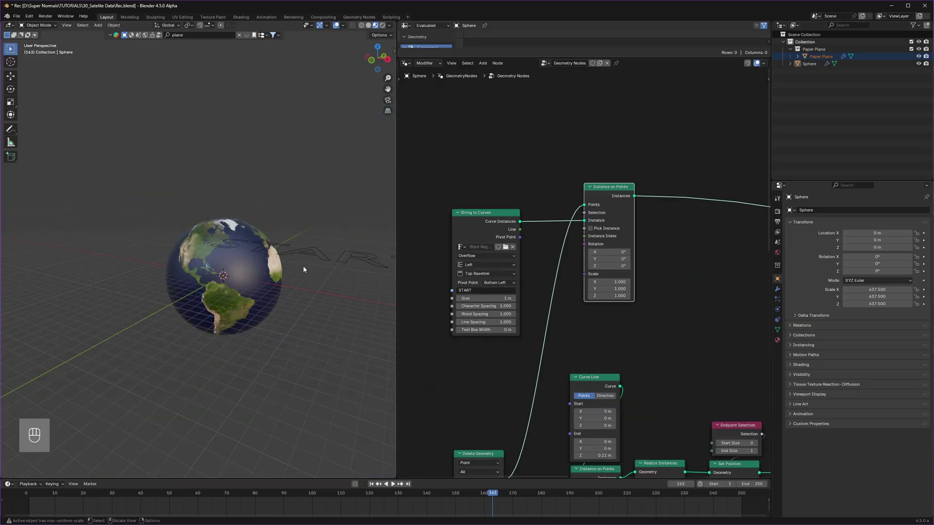
# Set the START text's Size to 0.06 m in String to Curves.
pyautogui.scroll(-3, 304, 269)
pyautogui.scroll(6, 304, 269)
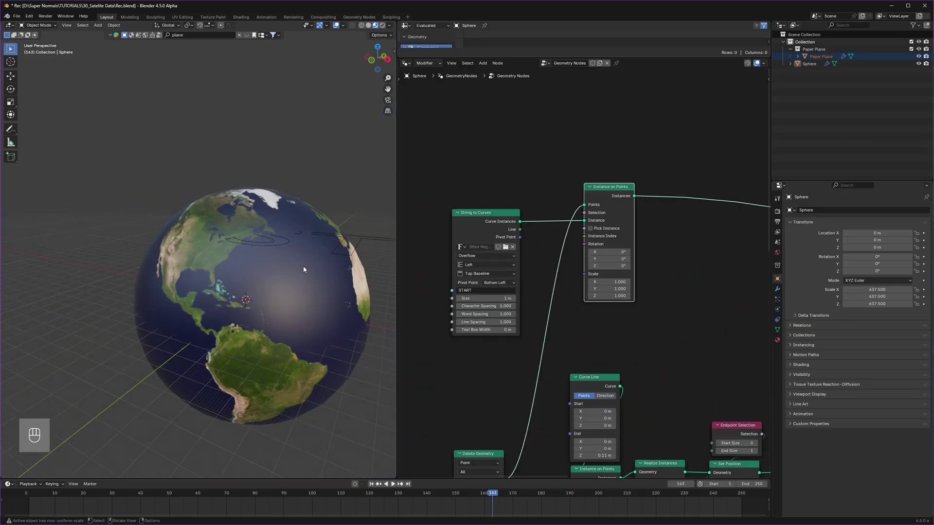
pyautogui.scroll(10, 304, 267)
pyautogui.scroll(5, 579, 280)
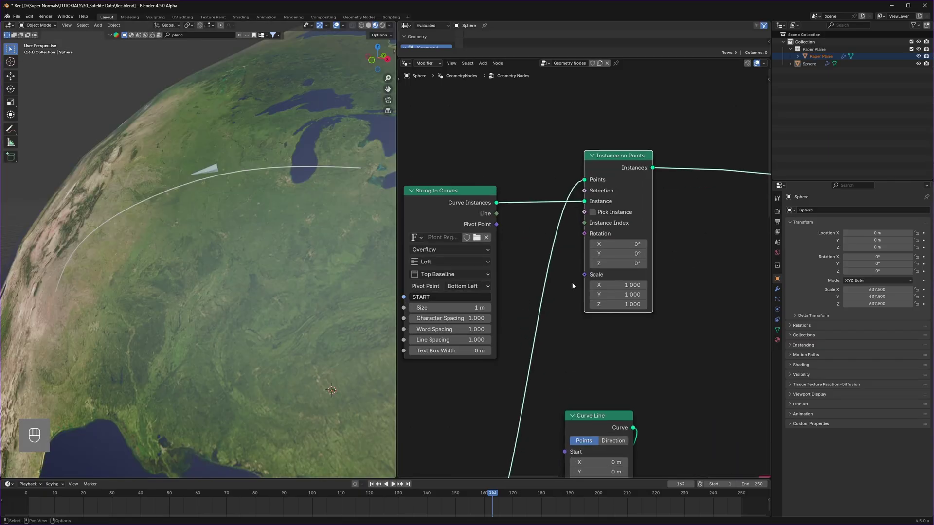
pyautogui.moveTo(526, 310); pyautogui.dragTo(676, 261, button='middle')
pyautogui.scroll(4, 588, 268)
pyautogui.keyDown('shift'); pyautogui.moveTo(594, 259); pyautogui.dragTo(574, 259); pyautogui.keyUp('shift')
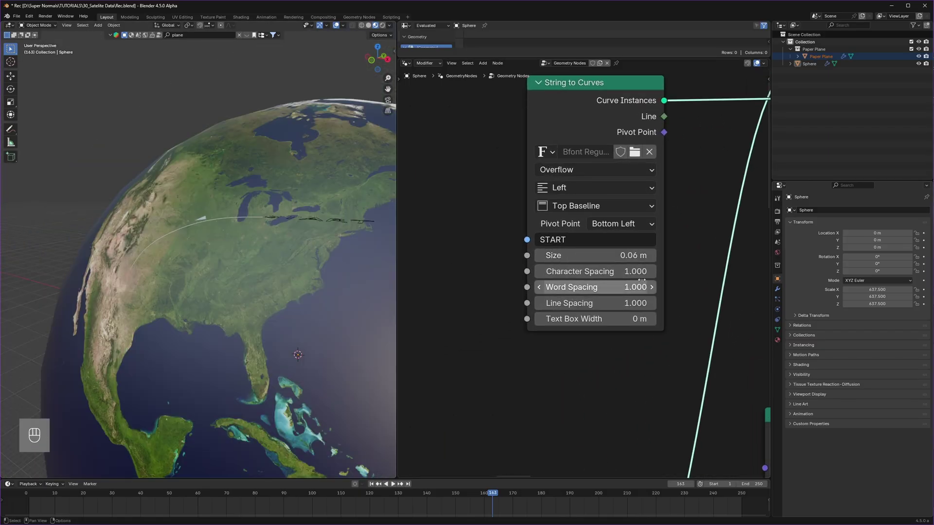
# Set the START text instance's Rotation X to 94.4° so the label stands upright.
pyautogui.scroll(-3, 637, 276)
pyautogui.moveTo(713, 276); pyautogui.dragTo(494, 264, button='middle')
pyautogui.scroll(4, 495, 264)
pyautogui.keyDown('shift'); pyautogui.moveTo(614, 139); pyautogui.dragTo(665, 138); pyautogui.keyUp('shift')
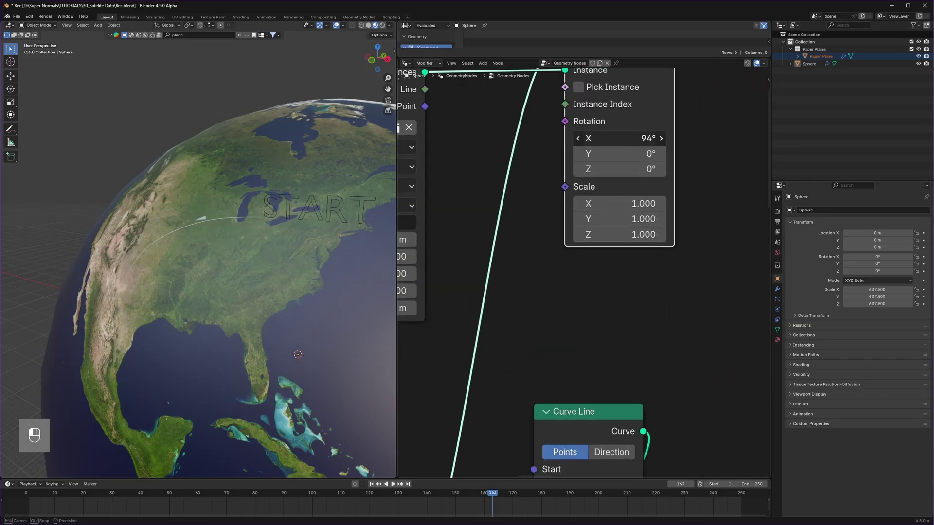
# Insert a Fill Curve node after the text's Instance on Points node.
pyautogui.scroll(-3, 573, 224)
pyautogui.hotkey('shift', 'a')
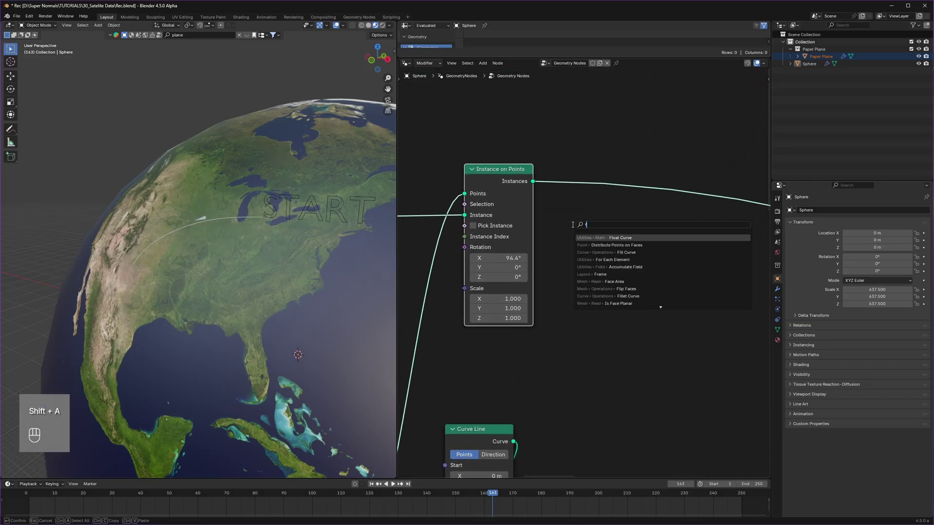
pyautogui.write('fil')
pyautogui.press('Return')
pyautogui.click(600, 187)
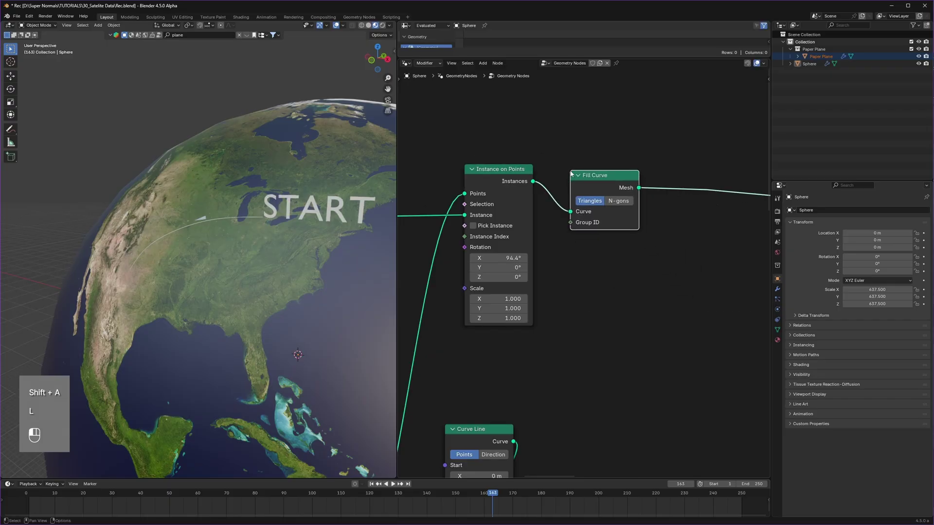
# Duplicate the START text's String to Curves, Instance on Points and Fill Curve nodes and place the copies below Geometry Proximity.
pyautogui.moveTo(647, 86); pyautogui.dragTo(494, 188)
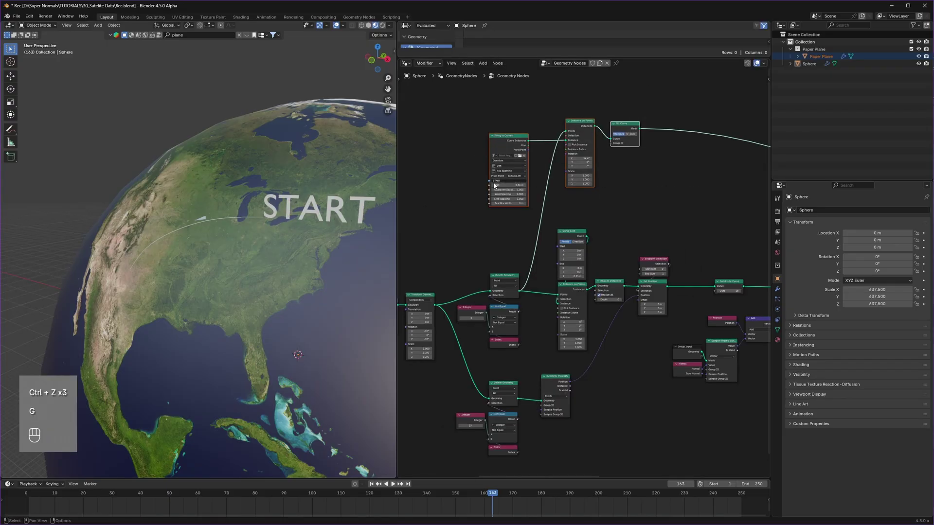
pyautogui.hotkey('shift', 'd')
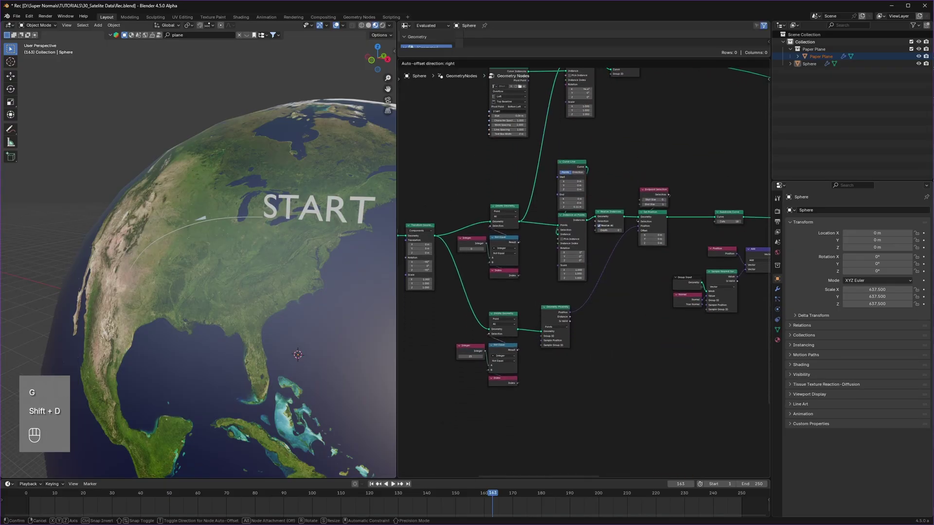
pyautogui.click(576, 382)
pyautogui.scroll(4, 576, 381)
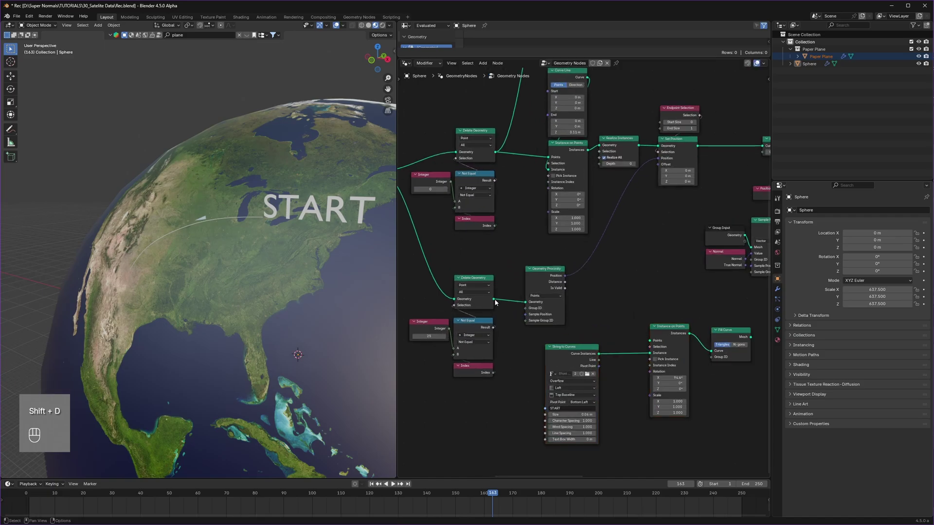
# Connect the destination's Delete Geometry output to the duplicated Instance on Points node, and the duplicated Fill Curve output to Join Geometry.
pyautogui.moveTo(494, 301); pyautogui.dragTo(505, 322)
pyautogui.moveTo(663, 349); pyautogui.dragTo(651, 341)
pyautogui.scroll(-5, 681, 348)
pyautogui.moveTo(725, 358); pyautogui.dragTo(445, 377, button='middle')
pyautogui.moveTo(719, 359); pyautogui.dragTo(671, 233)
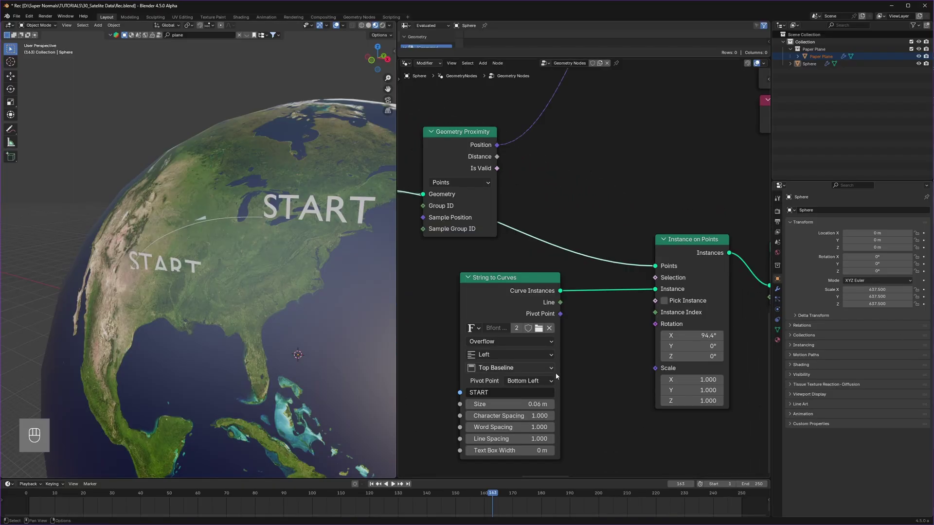
# Set the duplicated label's text to END and its instance's Rotation Z to -7.7°.
pyautogui.moveTo(556, 376); pyautogui.dragTo(587, 312, button='middle')
pyautogui.click(527, 327)
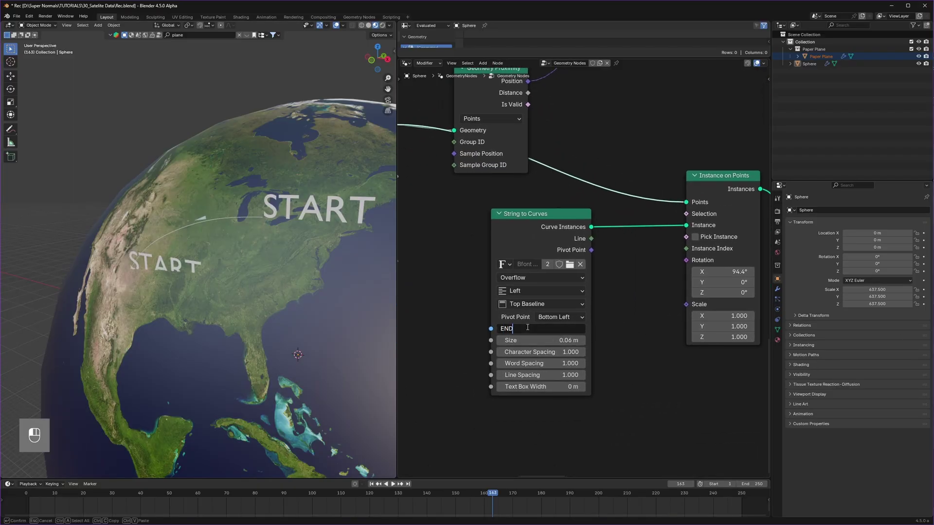
pyautogui.press('Return')
pyautogui.moveTo(719, 296); pyautogui.dragTo(710, 296)
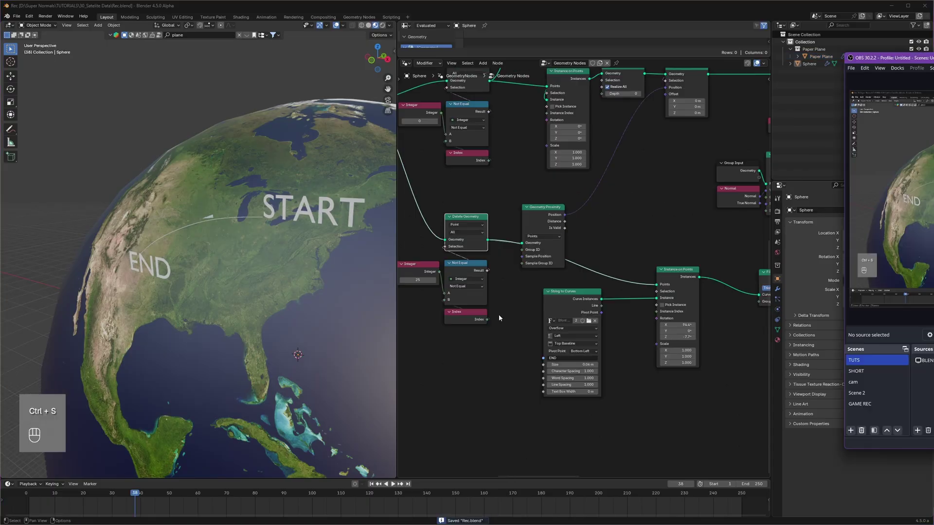
# Move the Geometry Proximity node away from the link running to the END label's Instance on Points node.
pyautogui.scroll(3, 499, 315)
pyautogui.moveTo(527, 223); pyautogui.dragTo(536, 238, button='middle')
pyautogui.scroll(-2, 536, 237)
pyautogui.moveTo(540, 228); pyautogui.dragTo(576, 214)
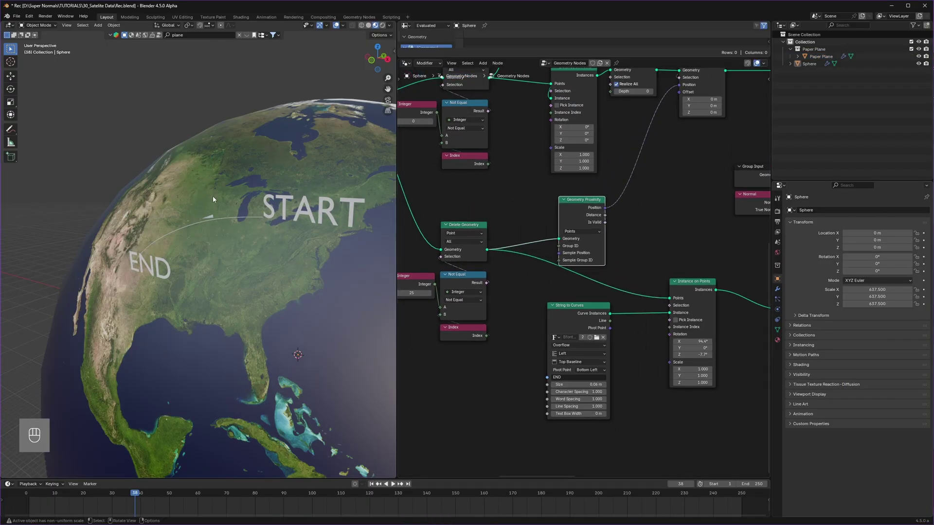
pyautogui.scroll(-2, 556, 285)
pyautogui.scroll(5, 556, 285)
pyautogui.moveTo(517, 287); pyautogui.dragTo(583, 292, button='middle')
pyautogui.scroll(-3, 633, 205)
pyautogui.scroll(3, 628, 277)
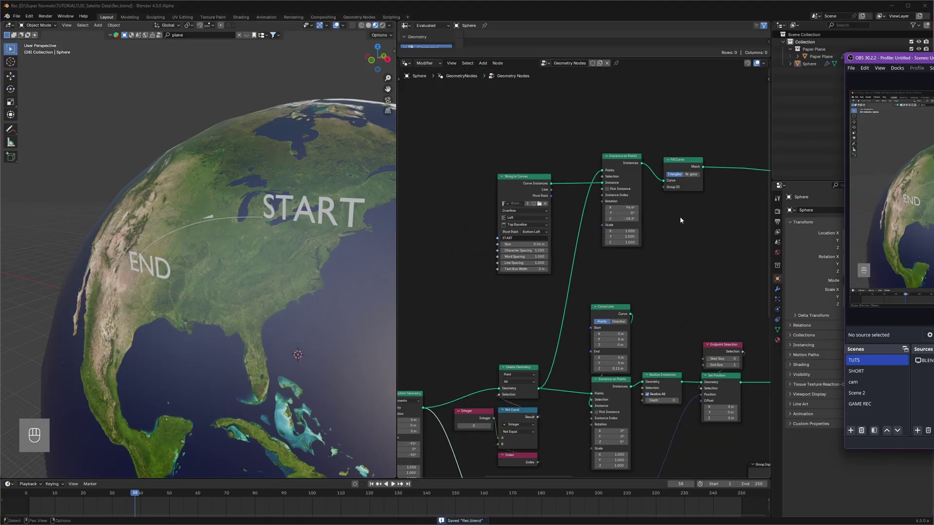
# Delete the START label's String to Curves, Instance on Points and Fill Curve nodes and save the file.
pyautogui.moveTo(728, 121); pyautogui.dragTo(465, 280)
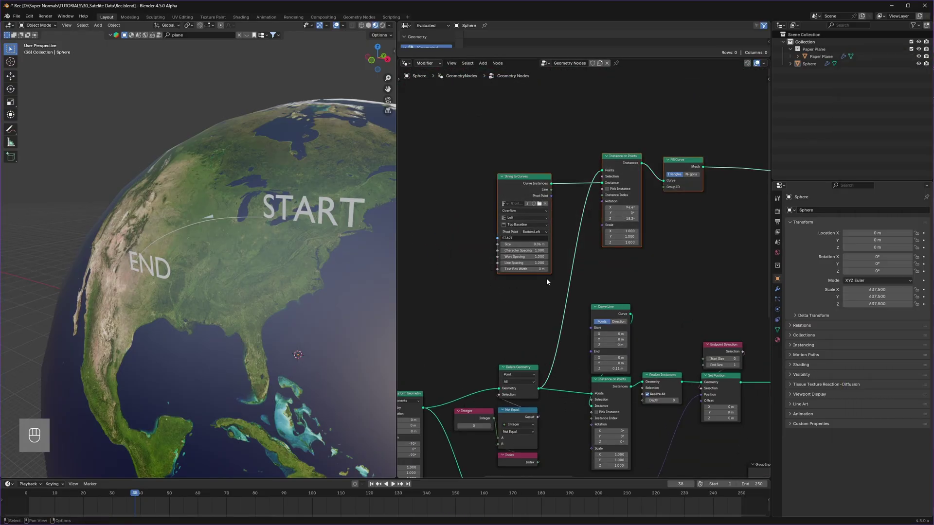
pyautogui.press('x')
pyautogui.hotkey('ctrl', 's')
# Delete the Integer, Not Equal and Index nodes that drive the selection of the starting airport's Delete Geometry node.
pyautogui.moveTo(559, 379); pyautogui.dragTo(597, 250, button='middle')
pyautogui.scroll(4, 590, 306)
pyautogui.scroll(3, 591, 265)
pyautogui.moveTo(583, 342); pyautogui.dragTo(622, 290, button='middle')
pyautogui.moveTo(626, 374); pyautogui.dragTo(503, 281)
pyautogui.press('x')
# Add a Boolean Random Value node and connect it to the starting airports' Delete Geometry Selection.
pyautogui.hotkey('shift', 'a')
pyautogui.write('rando')
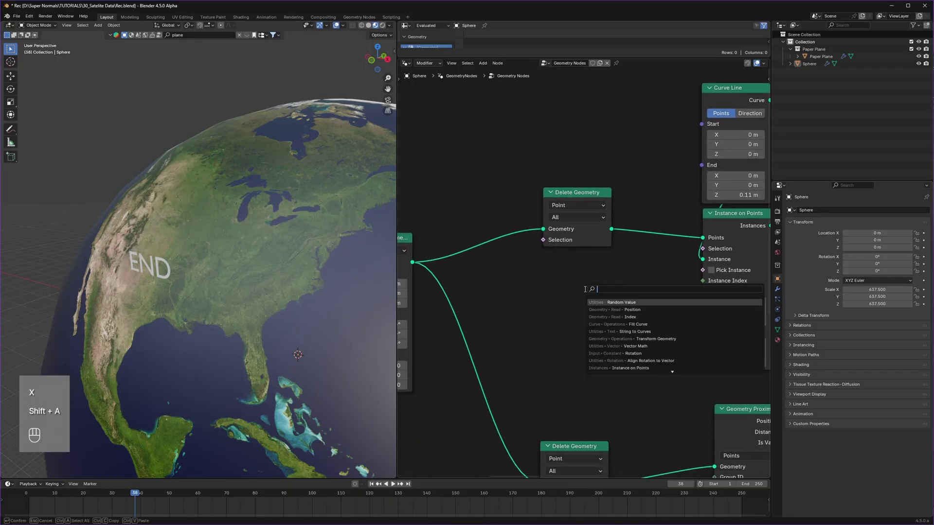
pyautogui.write('m')
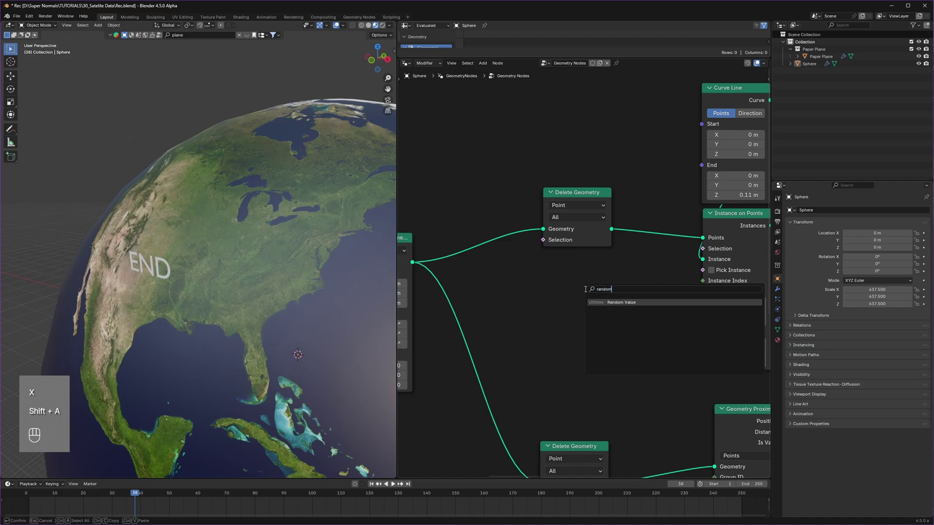
pyautogui.click(610, 302)
pyautogui.click(541, 262)
pyautogui.click(576, 290)
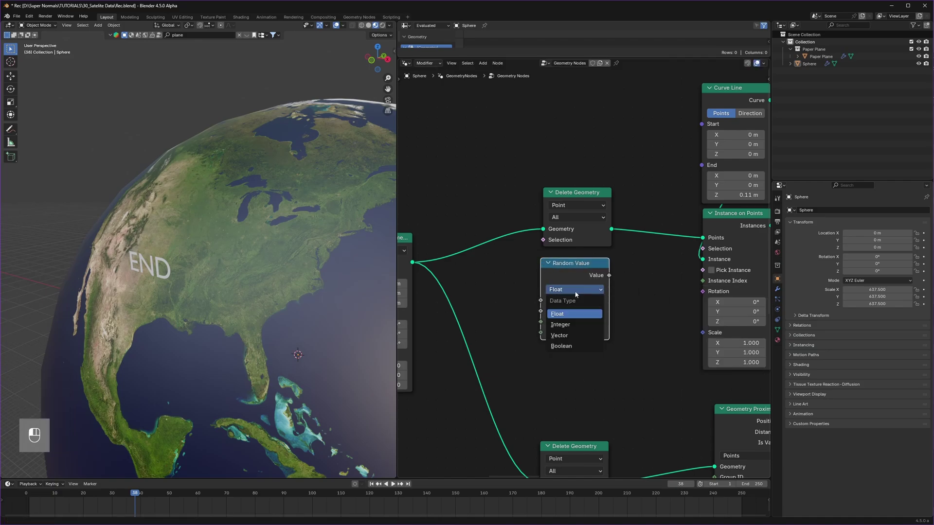
pyautogui.click(572, 347)
pyautogui.moveTo(543, 245); pyautogui.dragTo(543, 242)
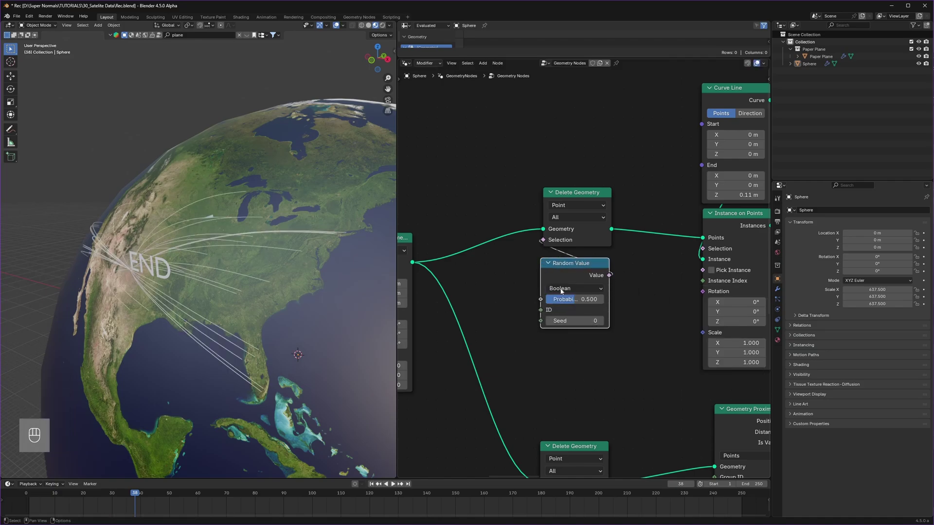
# Set the Random Value's Probability to 0.558 and its Seed to 3.
pyautogui.moveTo(243, 312); pyautogui.dragTo(292, 314, button='middle')
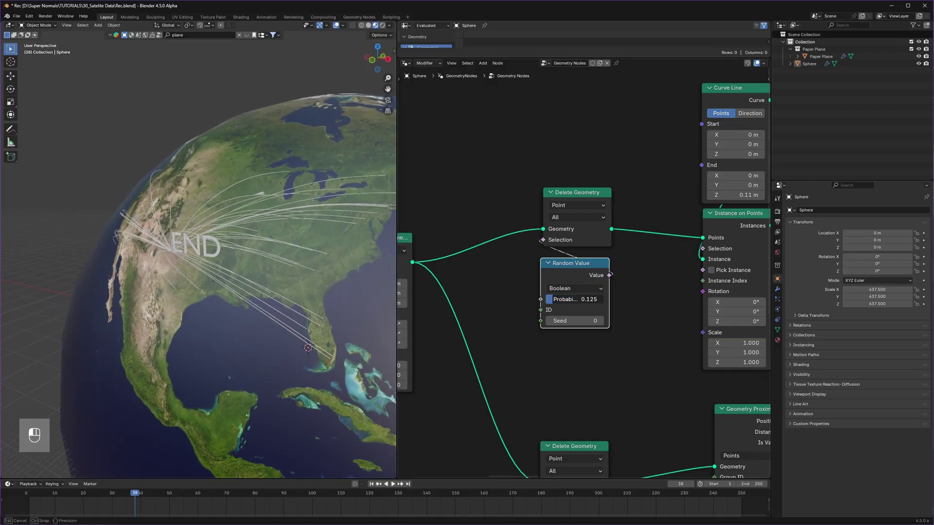
pyautogui.moveTo(554, 299); pyautogui.dragTo(578, 300)
pyautogui.click(604, 320)
pyautogui.click(604, 321)
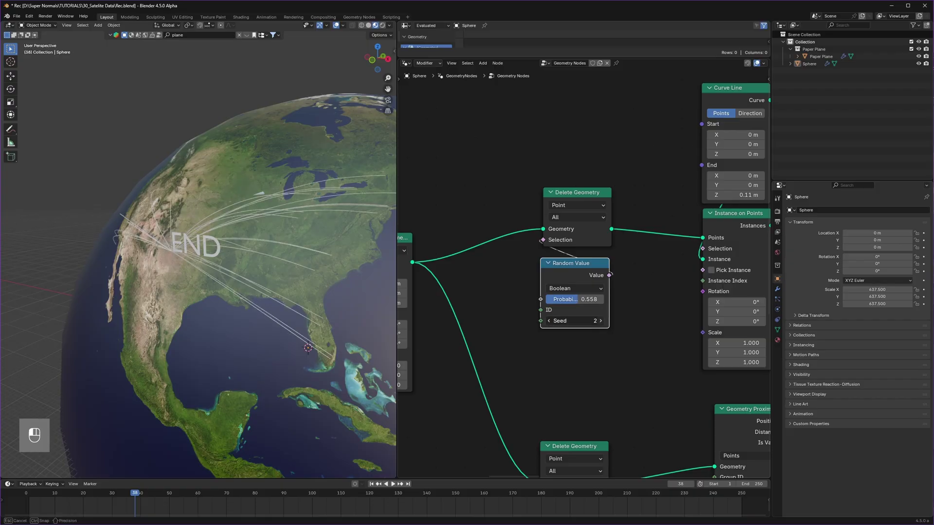
pyautogui.click(604, 321)
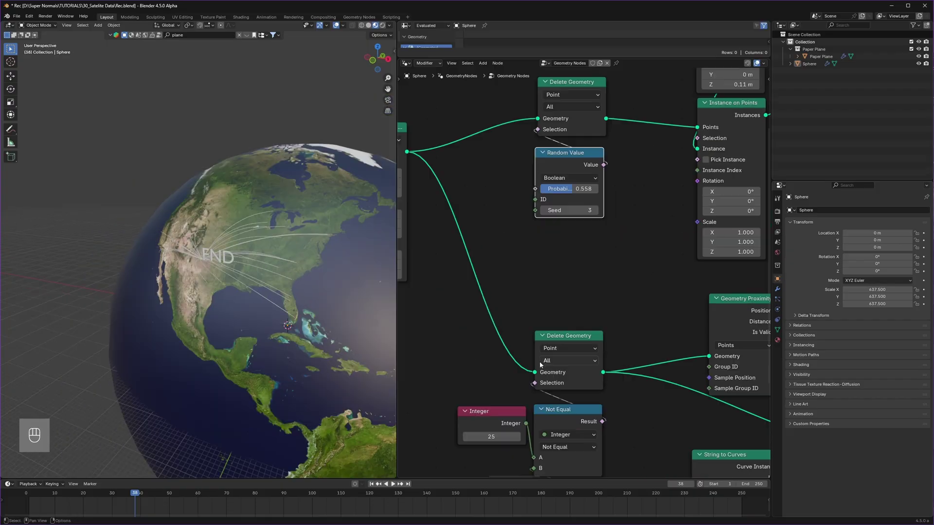
# Set the Integer that selects the destination airport to 36.
pyautogui.moveTo(541, 365); pyautogui.dragTo(554, 274, button='middle')
pyautogui.click(531, 345)
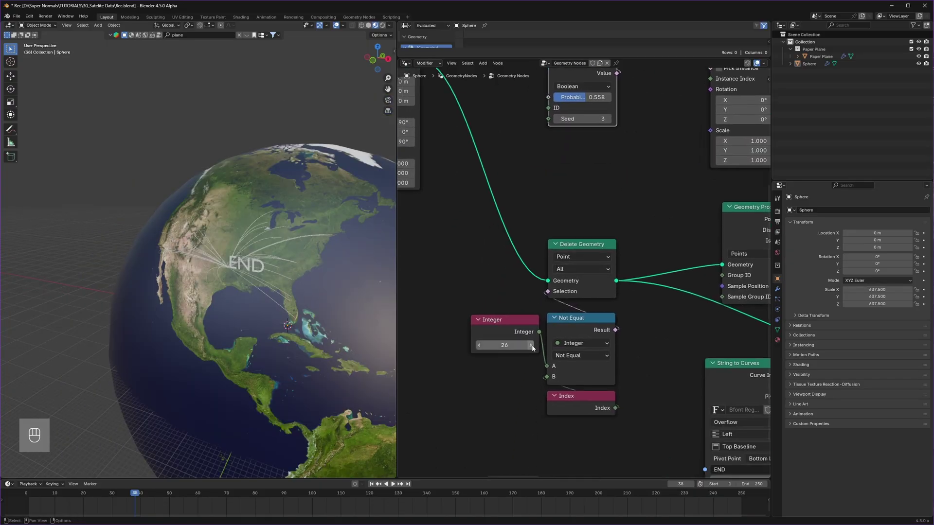
pyautogui.click(531, 345)
pyautogui.click(531, 345)
pyautogui.click(532, 345)
pyautogui.click(532, 345)
pyautogui.click(531, 345)
pyautogui.click(531, 346)
pyautogui.click(531, 345)
pyautogui.click(532, 345)
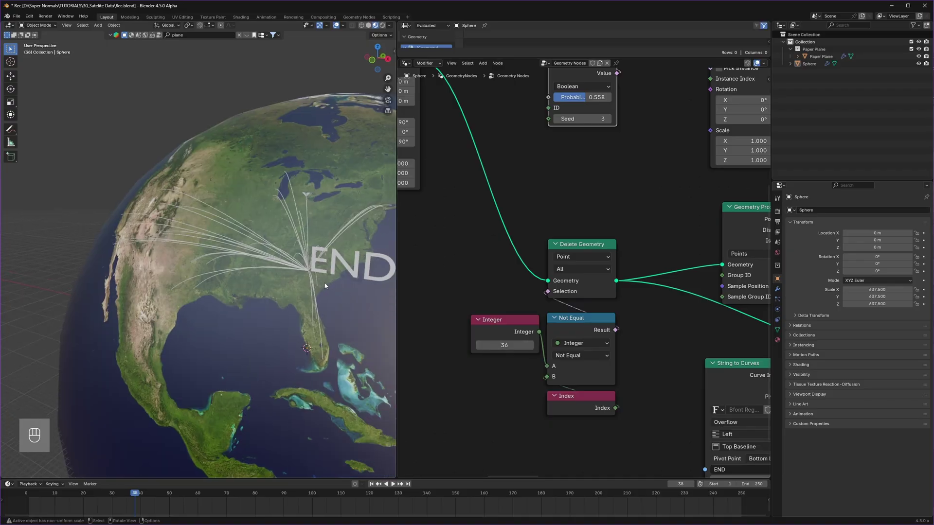
# Play the animation to check how the paper plane travels on the multiple routes.
pyautogui.press('space')
pyautogui.press('space')
pyautogui.press('space')
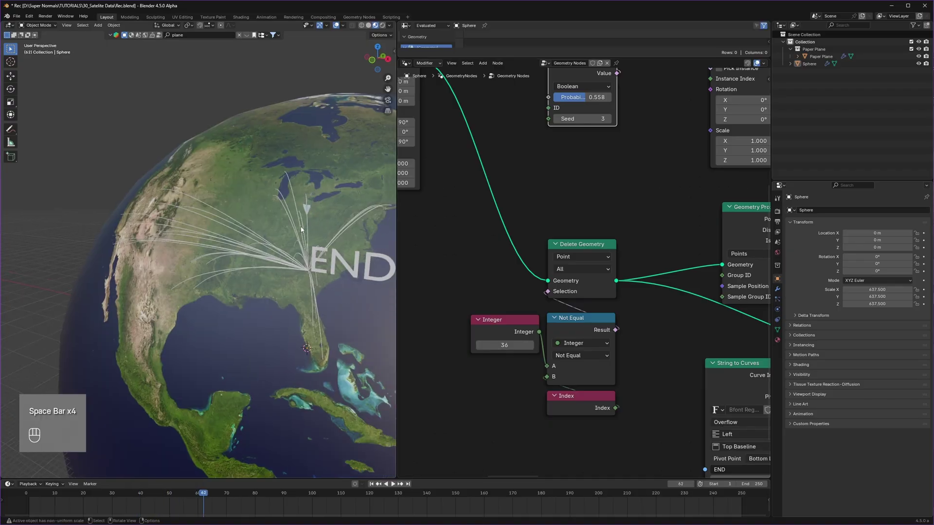
# Add an Index node, connect it to the Sample Curve's Curve Index input, and preview the animation.
pyautogui.scroll(-6, 480, 287)
pyautogui.moveTo(651, 332); pyautogui.dragTo(528, 319, button='middle')
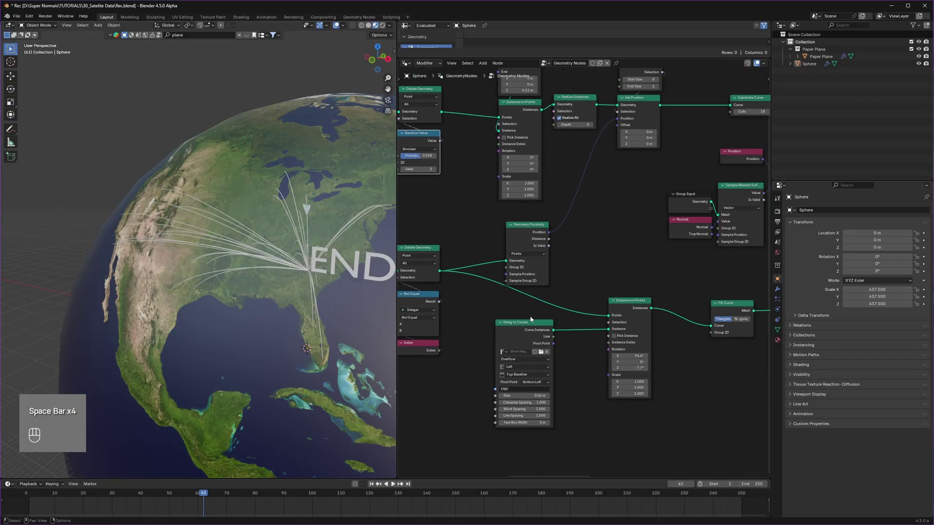
pyautogui.moveTo(729, 329); pyautogui.dragTo(527, 308, button='middle')
pyautogui.moveTo(626, 308); pyautogui.dragTo(487, 298, button='middle')
pyautogui.scroll(-4, 580, 294)
pyautogui.moveTo(697, 281); pyautogui.dragTo(522, 308, button='middle')
pyautogui.scroll(4, 549, 292)
pyautogui.moveTo(656, 273); pyautogui.dragTo(588, 282, button='middle')
pyautogui.scroll(5, 588, 283)
pyautogui.moveTo(586, 250); pyautogui.dragTo(698, 259, button='middle')
pyautogui.moveTo(500, 285); pyautogui.dragTo(613, 290, button='middle')
pyautogui.hotkey('shift', 'a')
pyautogui.click(561, 308)
pyautogui.write('Ind')
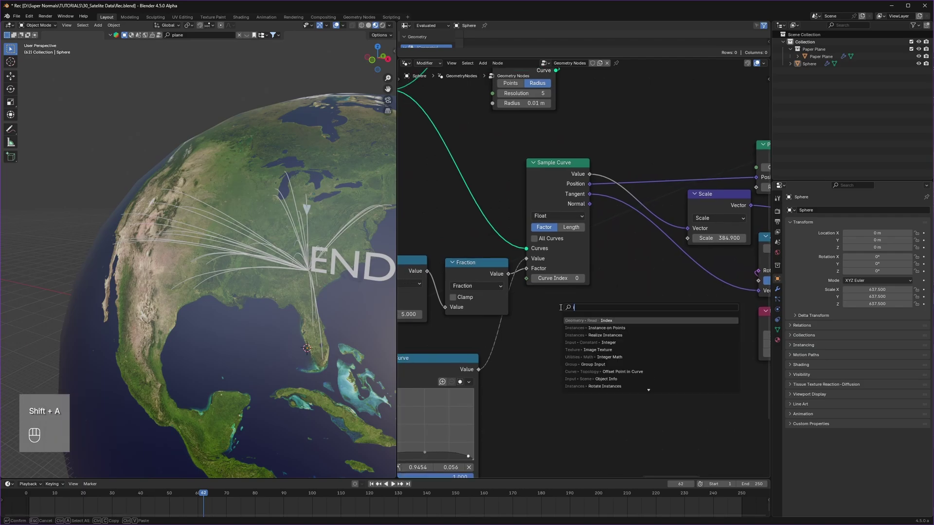
pyautogui.click(606, 321)
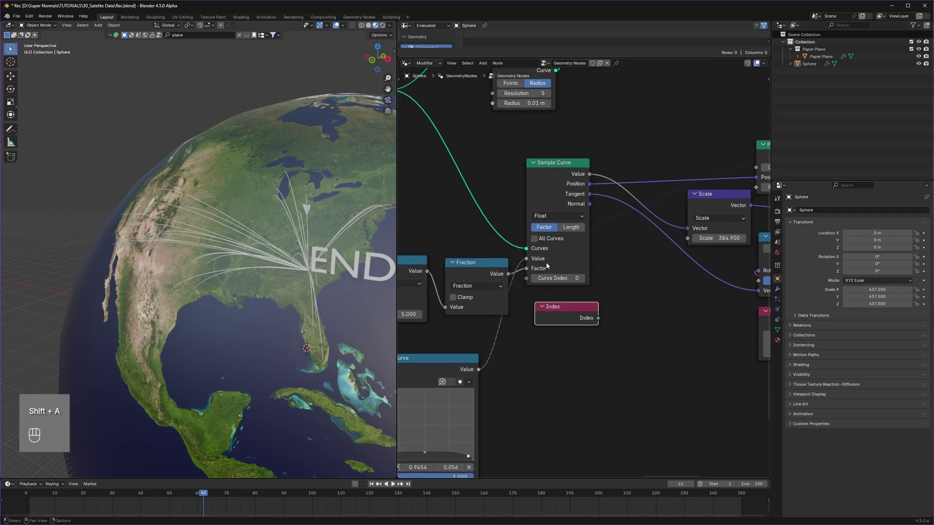
pyautogui.click(602, 316)
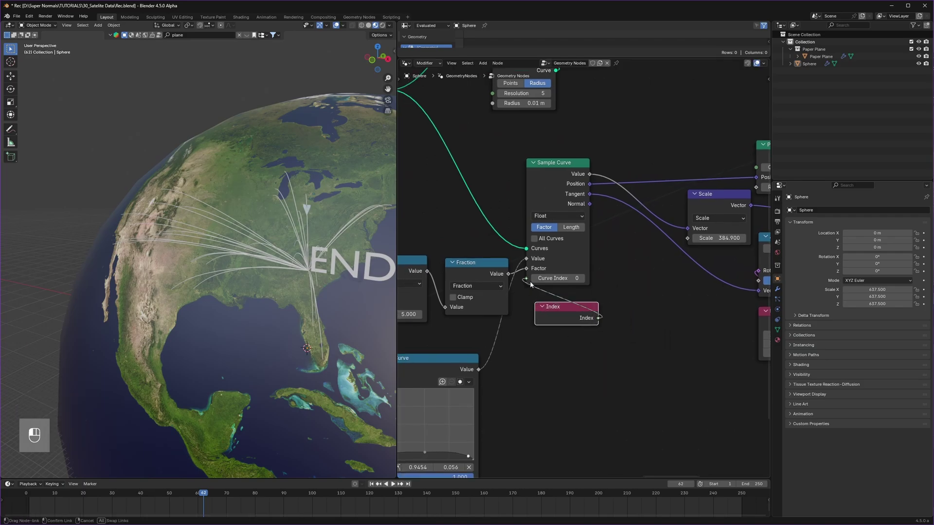
pyautogui.moveTo(531, 284); pyautogui.dragTo(527, 279)
pyautogui.press('space')
pyautogui.press('space')
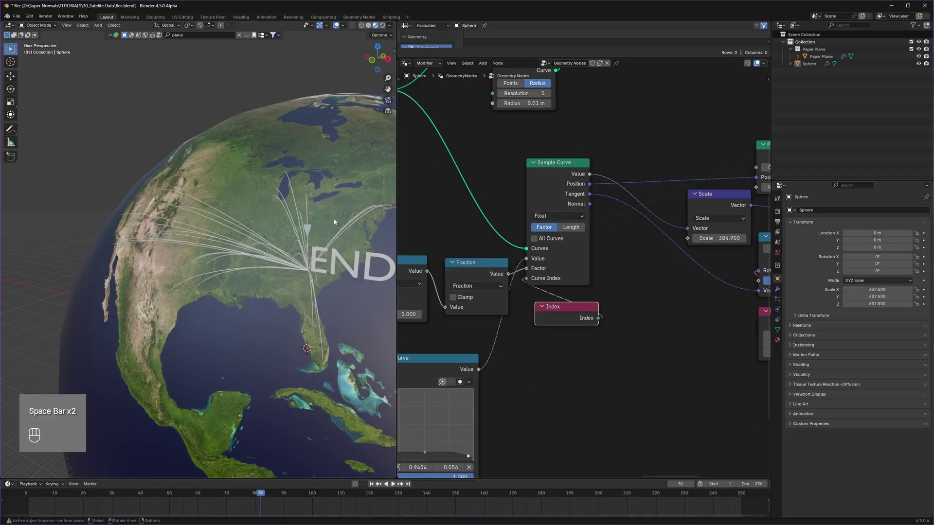
# Set the Count of the Points node that carries the paper planes to 100.
pyautogui.scroll(-3, 608, 292)
pyautogui.moveTo(695, 299); pyautogui.dragTo(510, 326, button='middle')
pyautogui.scroll(5, 583, 236)
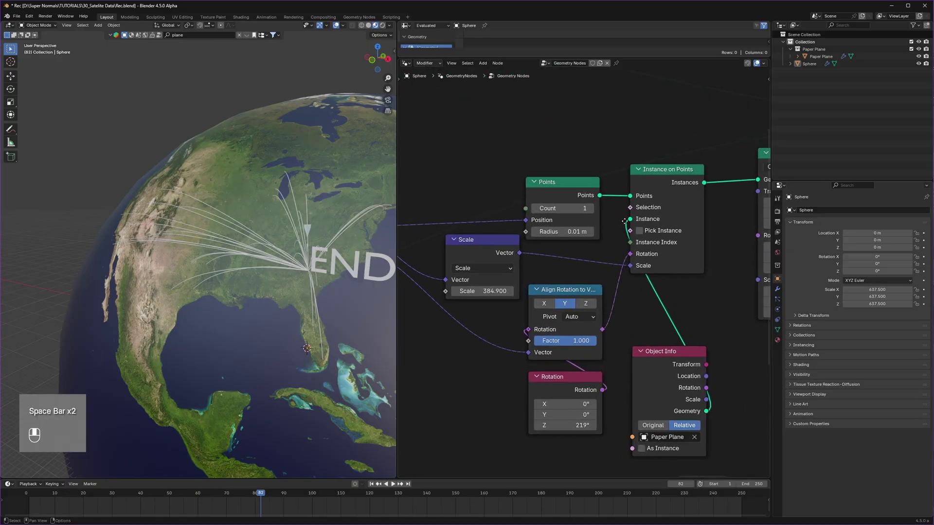
pyautogui.moveTo(550, 195); pyautogui.dragTo(532, 208, button='middle')
pyautogui.click(548, 222)
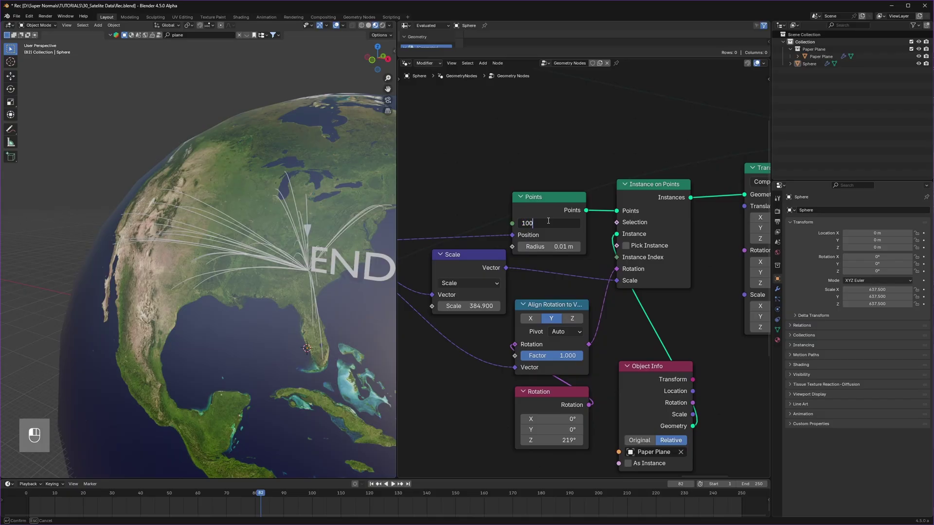
pyautogui.press('Return')
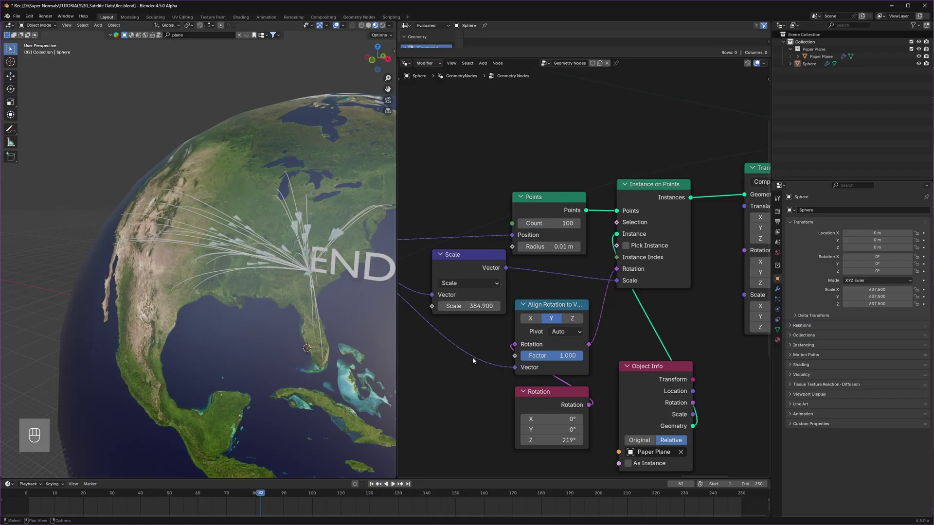
# Play the animation to check the paper planes moving along all the routes.
pyautogui.press('space')
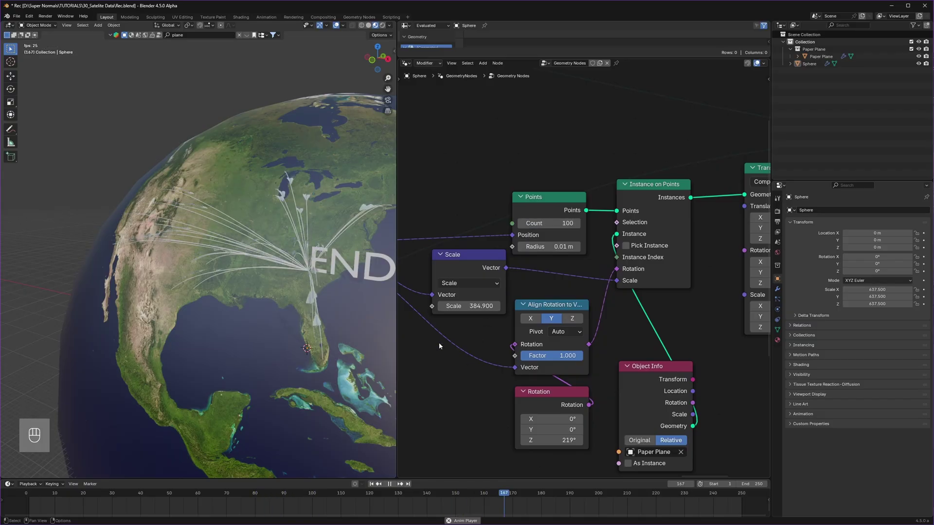
pyautogui.press('space')
pyautogui.press('space')
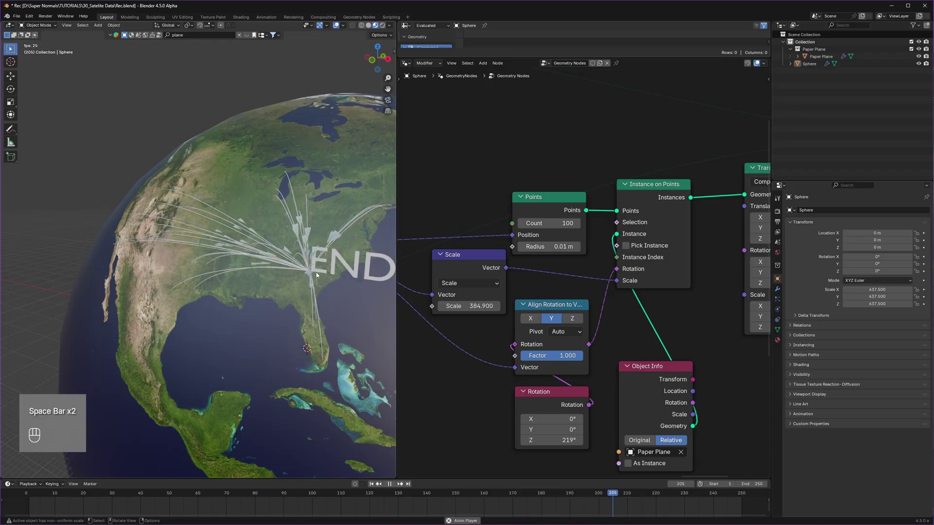
pyautogui.press('space')
# Move the plane scale's Float Curve and Spline Parameter nodes below the Index node to free up space.
pyautogui.scroll(-3, 476, 407)
pyautogui.moveTo(475, 407); pyautogui.dragTo(649, 308, button='middle')
pyautogui.moveTo(465, 363); pyautogui.dragTo(642, 349, button='middle')
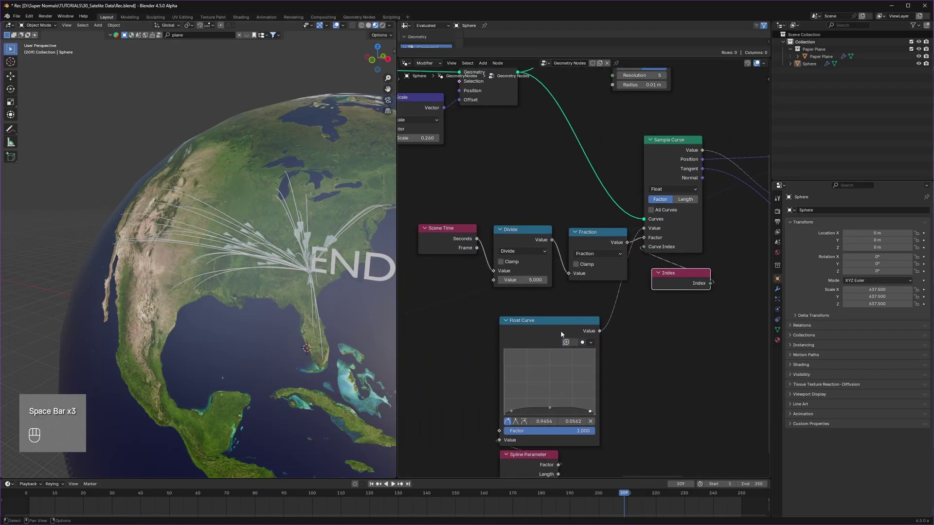
pyautogui.scroll(-2, 564, 311)
pyautogui.moveTo(633, 471); pyautogui.dragTo(496, 345)
pyautogui.press('g')
pyautogui.click(611, 340)
pyautogui.scroll(4, 577, 338)
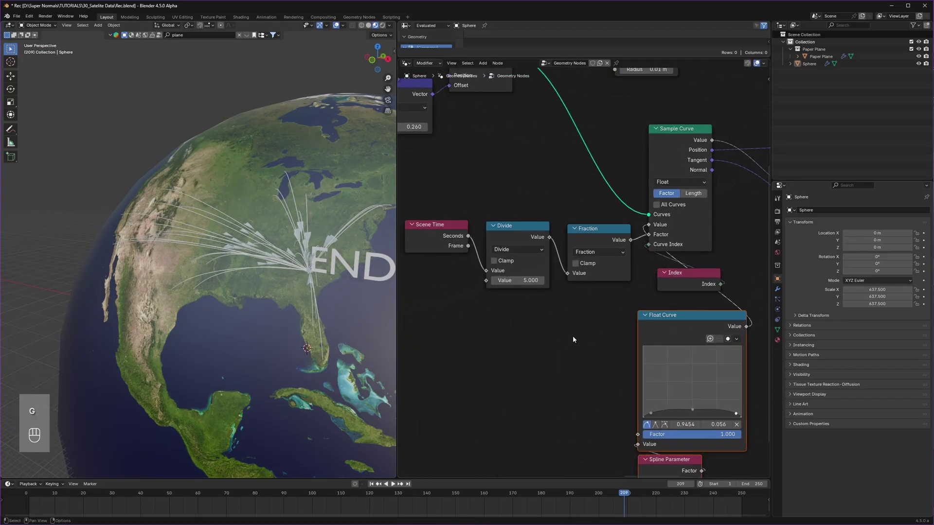
# Rearrange the Scene Time and Divide nodes so Scene Time sits directly above Divide.
pyautogui.moveTo(561, 330); pyautogui.dragTo(614, 346, button='middle')
pyautogui.moveTo(593, 333); pyautogui.dragTo(526, 194)
pyautogui.press('g')
pyautogui.click(527, 282)
pyautogui.click(434, 235)
# Duplicate the Divide node, place the copy between Divide and Fraction, and change its operation to Add.
pyautogui.click(518, 238)
pyautogui.hotkey('shift', 'd')
pyautogui.click(601, 244)
pyautogui.hotkey('ctrl', 'z')
pyautogui.click(586, 267)
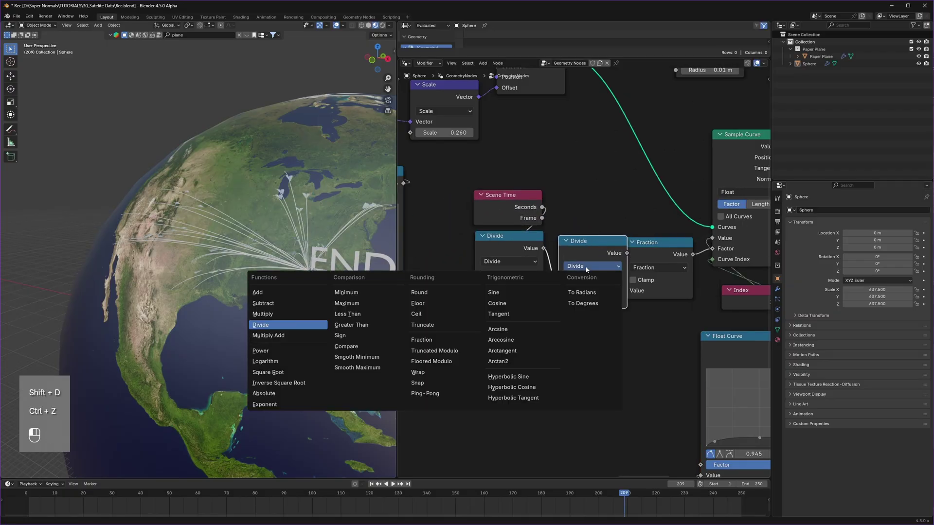
pyautogui.click(257, 293)
# Add a Random Value node, connect it to the Add node's second Value input, and play the animation.
pyautogui.hotkey('shift', 'a')
pyautogui.write('random')
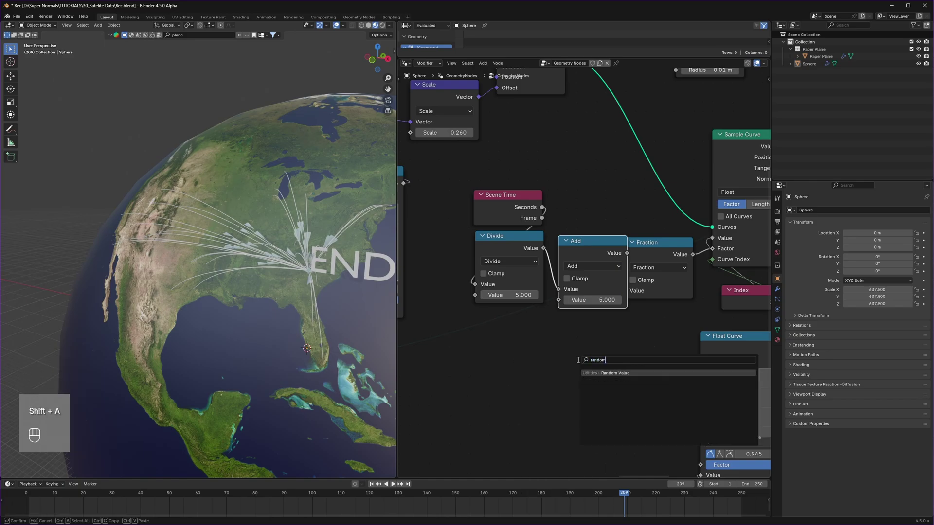
pyautogui.press('Return')
pyautogui.click(602, 340)
pyautogui.moveTo(627, 345); pyautogui.dragTo(559, 301)
pyautogui.press('space')
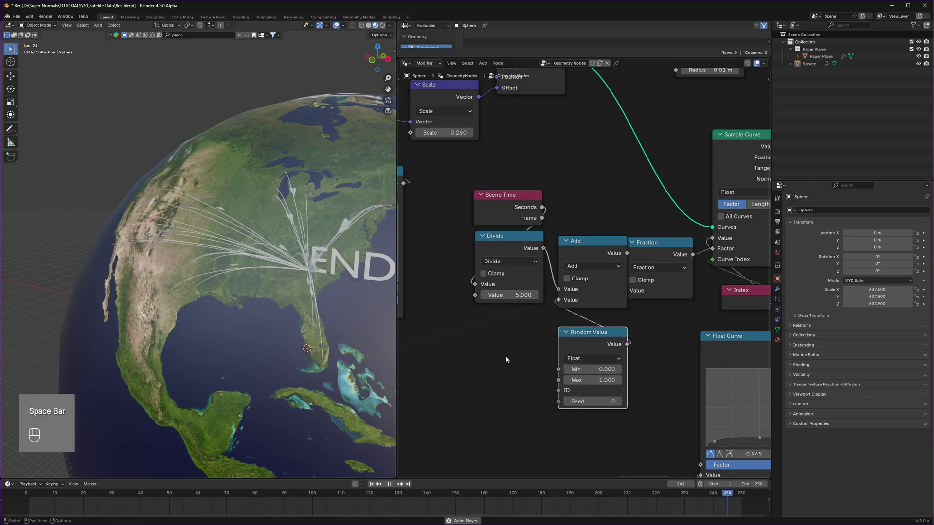
pyautogui.scroll(-2, 479, 347)
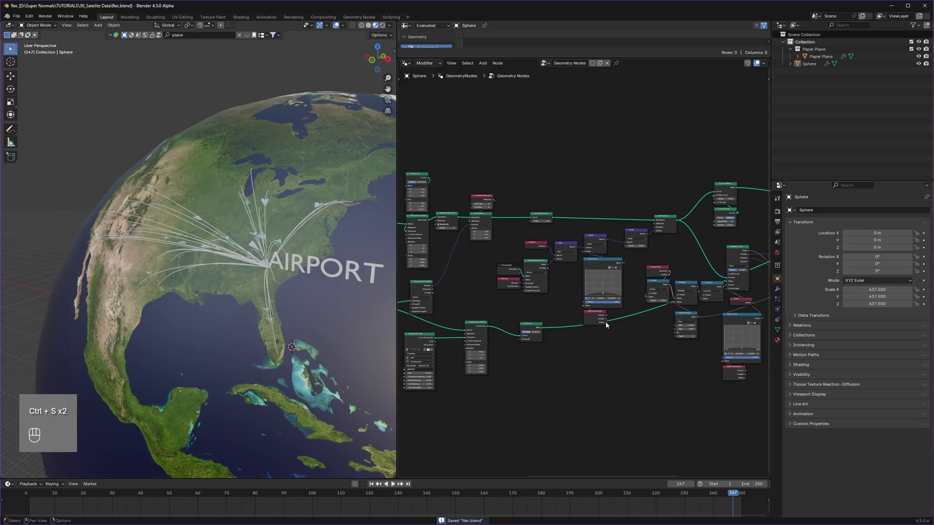
# Delete the paper-plane nodes from the node tree and change the label text to DATA.
pyautogui.scroll(-3, 605, 323)
pyautogui.moveTo(700, 336); pyautogui.dragTo(631, 306, button='middle')
pyautogui.scroll(2, 549, 308)
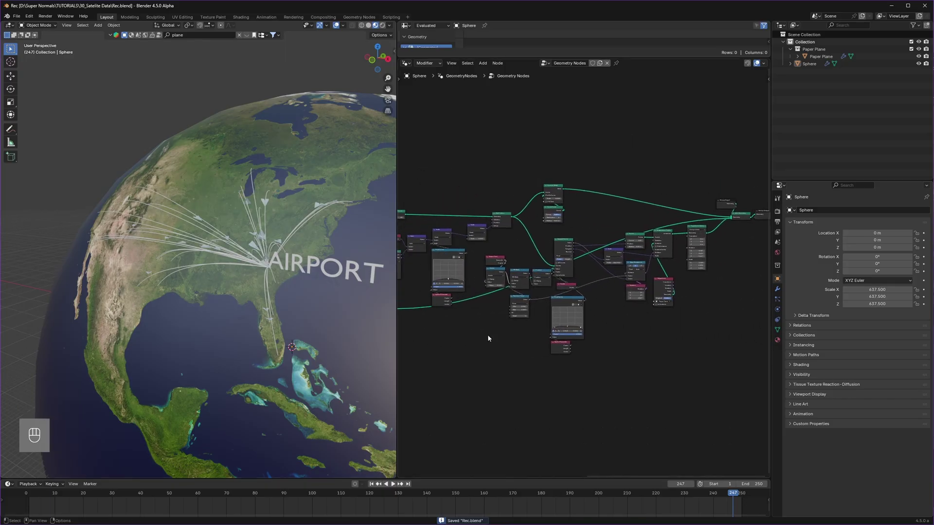
pyautogui.moveTo(730, 363); pyautogui.dragTo(499, 239)
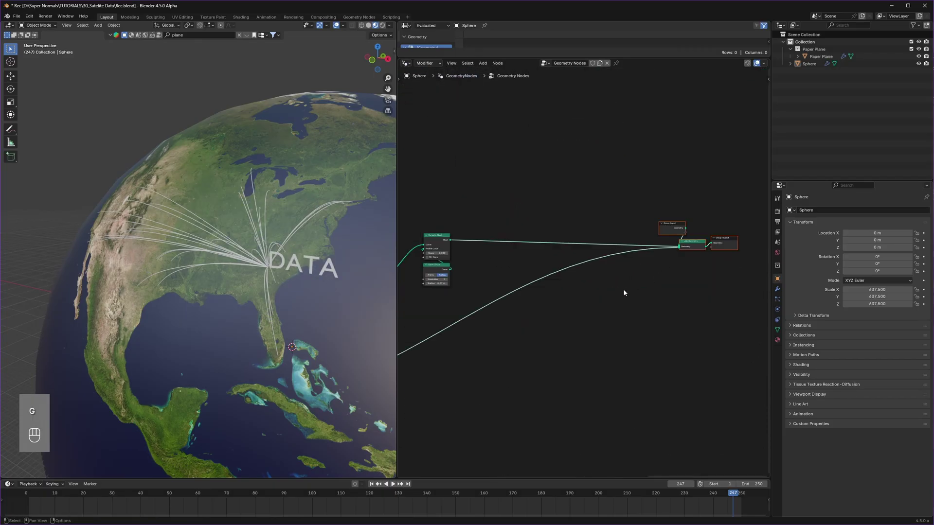
# Move the Curve to Mesh and Curve Circle nodes together beside the Set Position node, leaving space before the Join Geometry node.
pyautogui.scroll(4, 702, 265)
pyautogui.moveTo(624, 293); pyautogui.dragTo(645, 306, button='middle')
pyautogui.moveTo(595, 222); pyautogui.dragTo(556, 297)
pyautogui.press('g')
pyautogui.click(528, 319)
pyautogui.scroll(1, 559, 302)
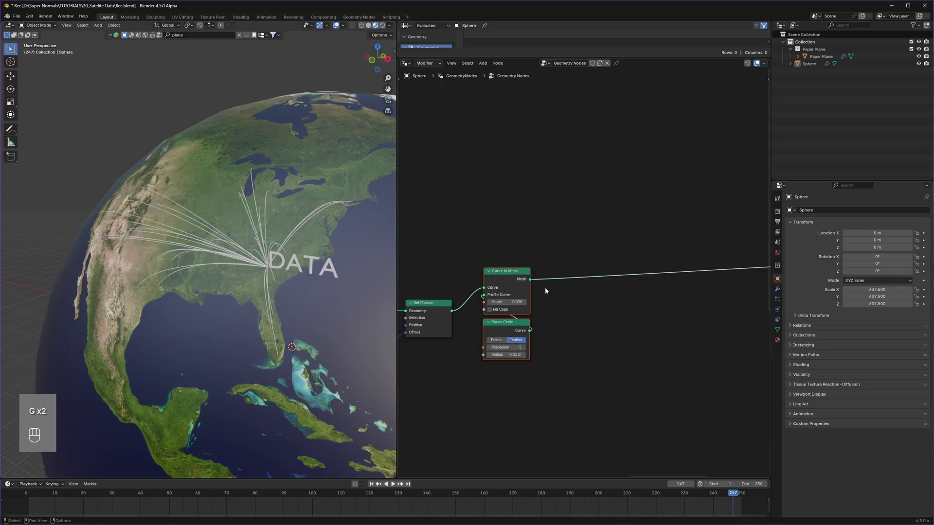
# Add a Set Material node on the link after the Curve to Mesh node.
pyautogui.hotkey('shift', 'a')
pyautogui.write('set')
pyautogui.press('Return')
pyautogui.click(576, 272)
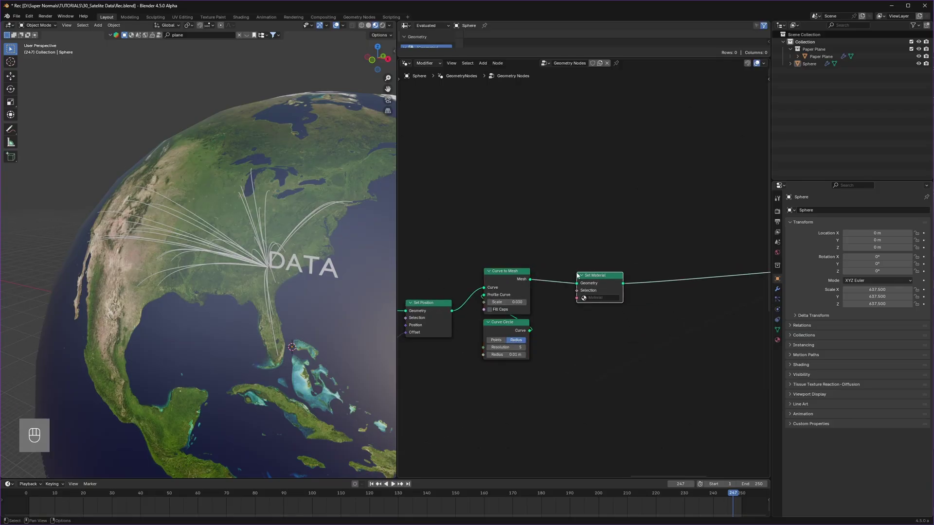
# Create a new material named DATA in a second slot on the sphere and assign it in the Set Material node.
pyautogui.click(777, 340)
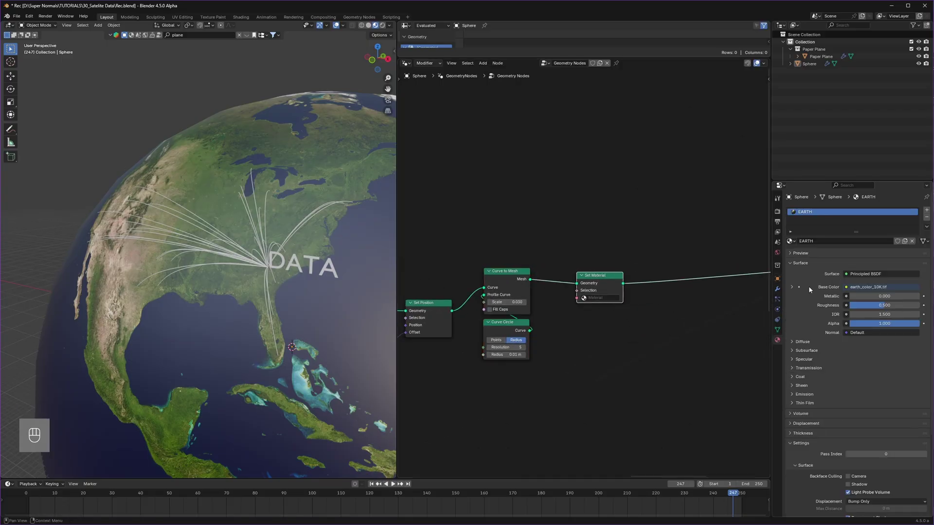
pyautogui.click(927, 210)
pyautogui.click(814, 256)
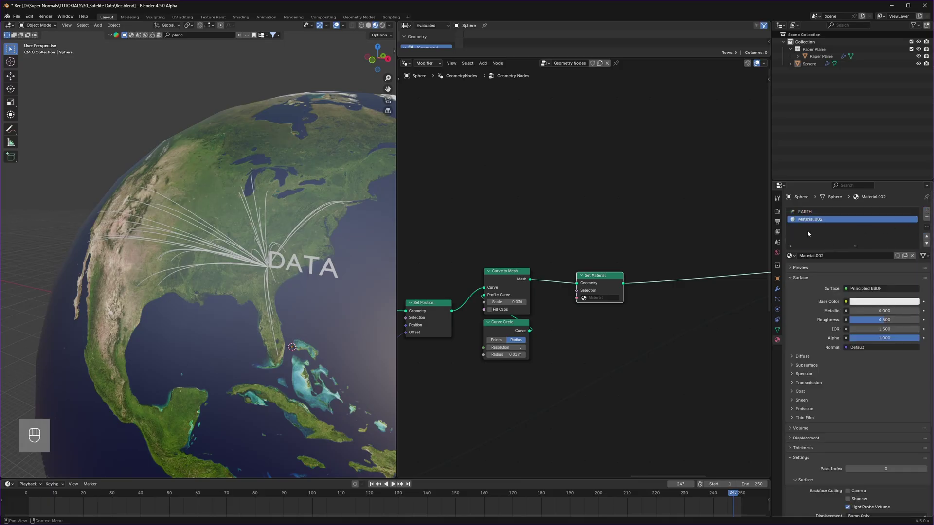
pyautogui.write('DA')
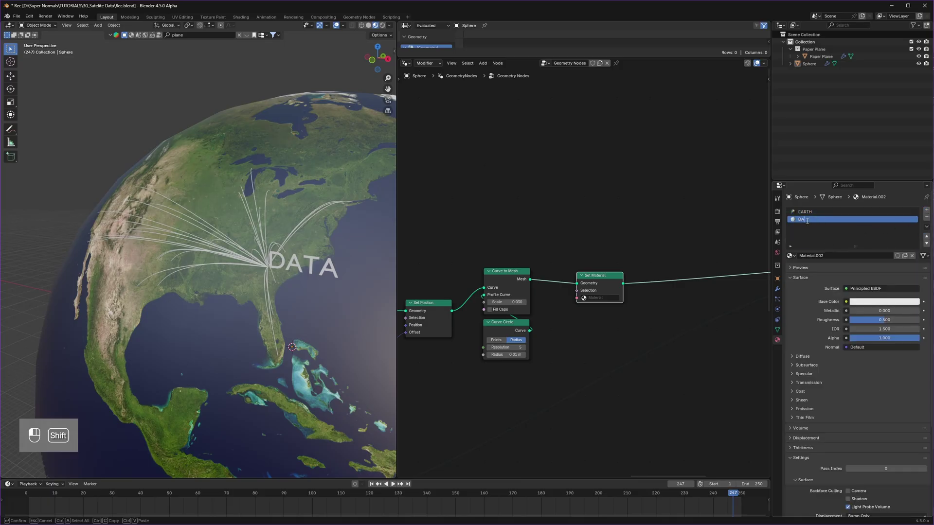
# Split the node editor horizontally and switch the lower area to the Shader Editor for the DATA material.
pyautogui.moveTo(768, 476); pyautogui.dragTo(720, 192)
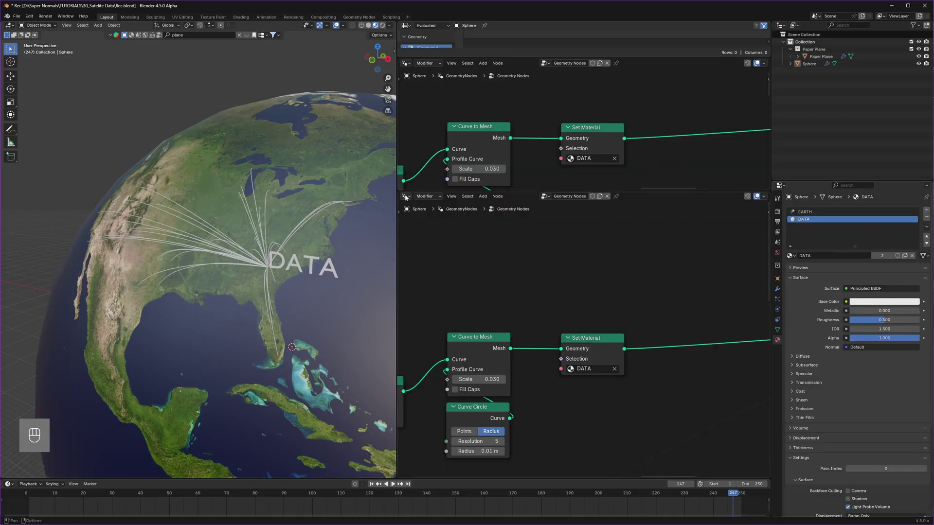
pyautogui.click(405, 197)
pyautogui.click(456, 260)
pyautogui.hotkey('ctrl', 'z')
pyautogui.hotkey('ctrl', 'z')
pyautogui.hotkey('ctrl', 'z')
pyautogui.hotkey('ctrl', 'z')
pyautogui.hotkey('ctrl', 'z')
pyautogui.hotkey('ctrl', 'z')
pyautogui.hotkey('ctrl', 'z')
pyautogui.hotkey('ctrl', 'z')
pyautogui.hotkey('ctrl', 'z')
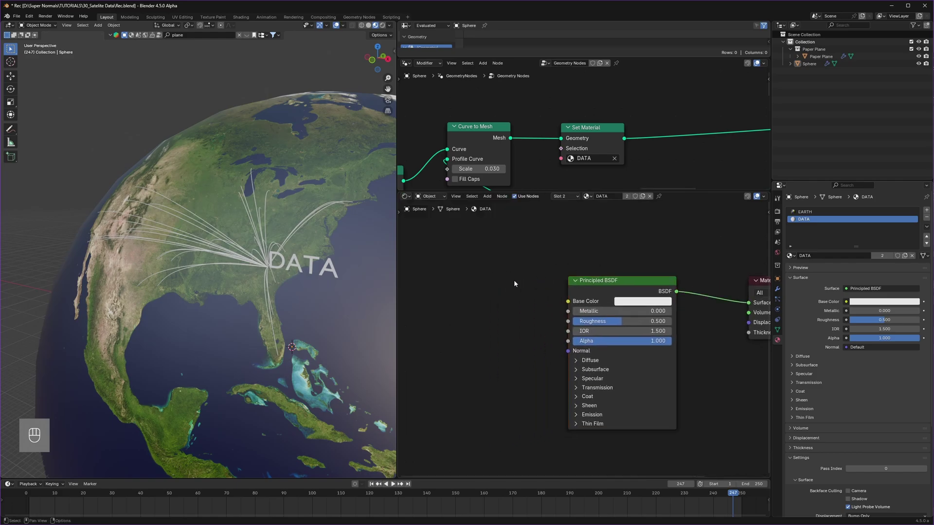
# Replace the DATA material's Principled BSDF with an Emission shader and a Transparent BSDF.
pyautogui.press('x')
pyautogui.hotkey('shift', 'a')
pyautogui.write('emis')
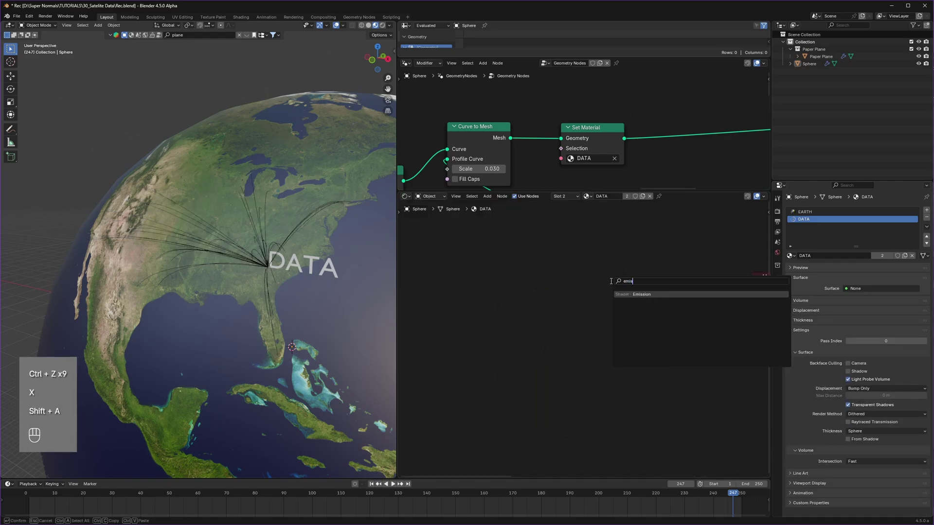
pyautogui.press('Return')
pyautogui.click(611, 281)
pyautogui.hotkey('shift', 'a')
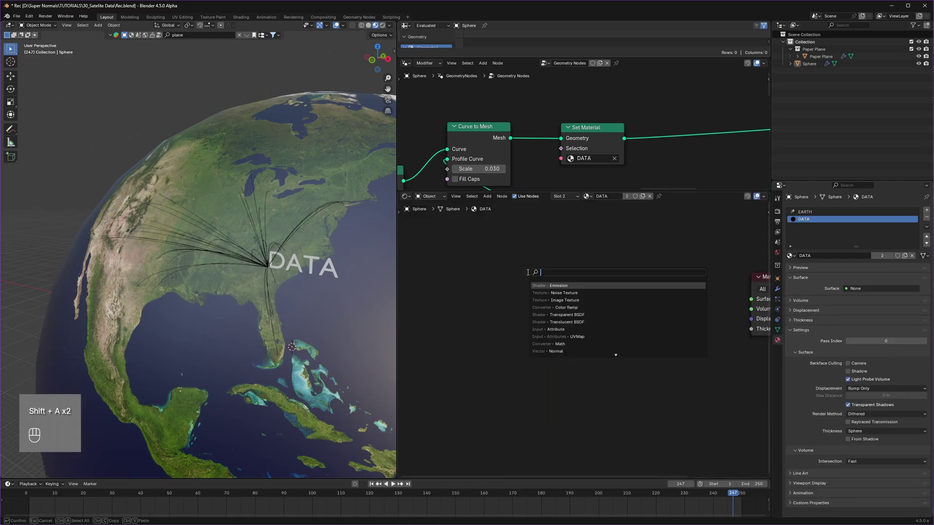
pyautogui.write('tran')
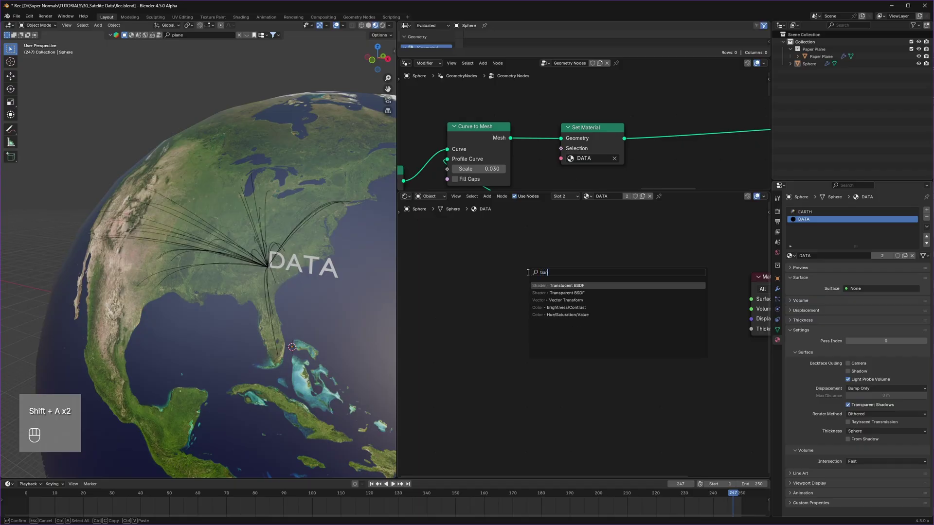
pyautogui.click(579, 293)
pyautogui.click(606, 231)
# Combine the Transparent BSDF and Emission with a Mix Shader, connect it to the Material Output's Surface, and place Emission below Transparent BSDF.
pyautogui.moveTo(693, 268); pyautogui.dragTo(661, 283, button='middle')
pyautogui.keyDown('ctrl'); pyautogui.keyDown('shift'); pyautogui.moveTo(593, 259); pyautogui.dragTo(604, 312, button='right'); pyautogui.keyUp('shift'); pyautogui.keyUp('ctrl')
pyautogui.moveTo(710, 292); pyautogui.dragTo(605, 303, button='middle')
pyautogui.moveTo(650, 304); pyautogui.dragTo(693, 311)
pyautogui.moveTo(526, 245); pyautogui.dragTo(473, 371)
pyautogui.press('g')
pyautogui.click(464, 430)
pyautogui.moveTo(454, 308); pyautogui.dragTo(524, 326, button='middle')
# Add a Noise Texture node and connect its Fac output to the Mix Shader's Fac input.
pyautogui.hotkey('shift', 'a')
pyautogui.write('noise')
pyautogui.press('Return')
pyautogui.click(443, 237)
pyautogui.moveTo(510, 256); pyautogui.dragTo(639, 326)
pyautogui.scroll(2, 541, 316)
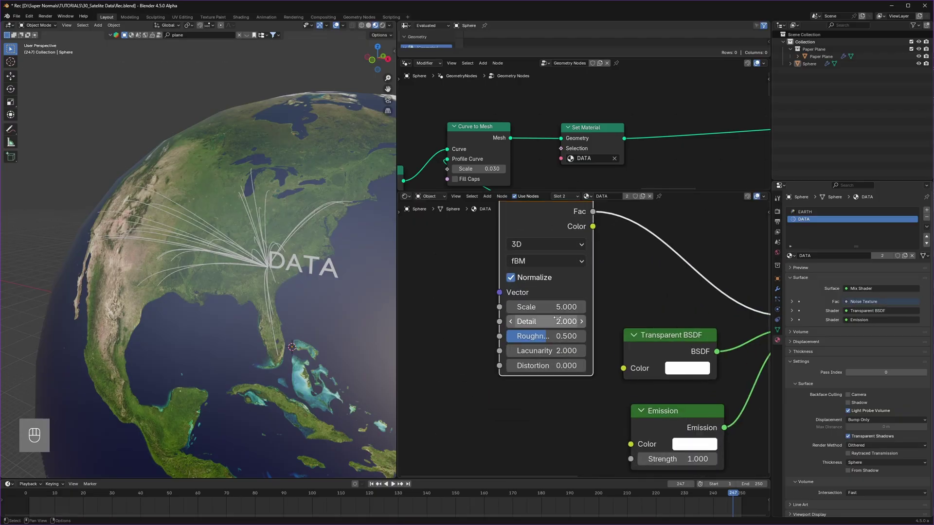
# Set the noise scale to 500 with Normalize off, and raise the Emission strength to 10.
pyautogui.moveTo(560, 307); pyautogui.dragTo(672, 307)
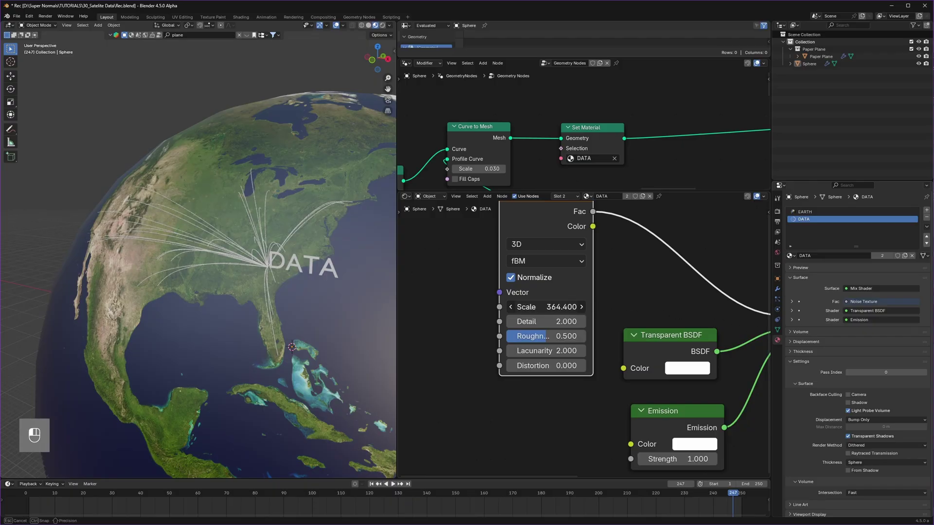
pyautogui.click(519, 310)
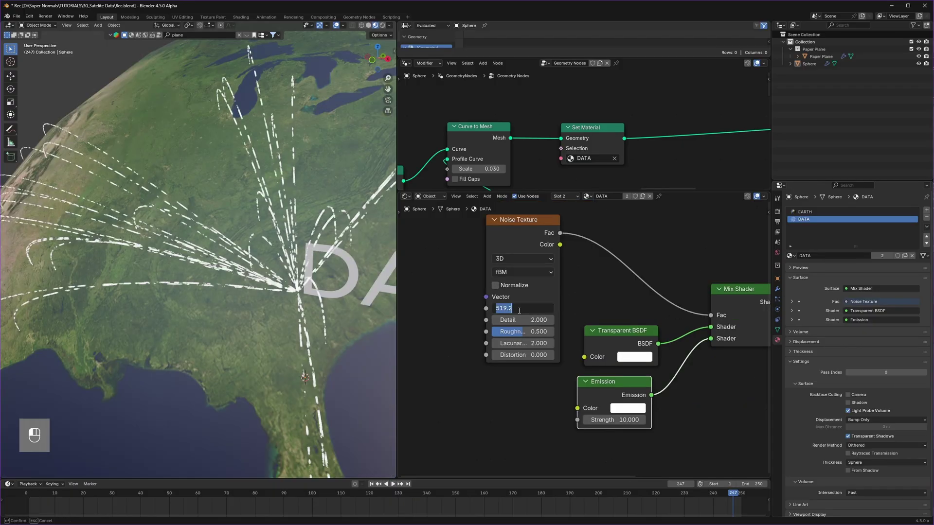
pyautogui.write('500')
pyautogui.press('Return')
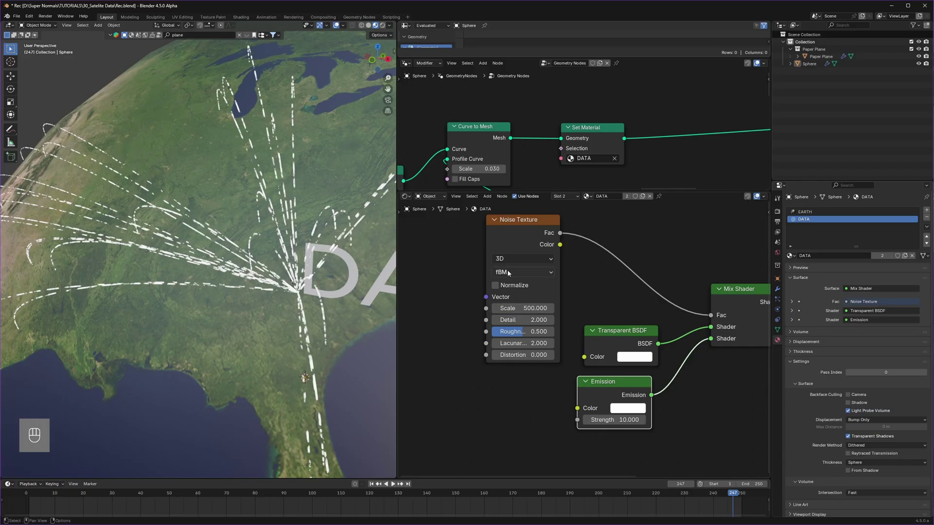
# Switch the Noise Texture to 4D and increase its W value to shift the dash pattern along the routes.
pyautogui.click(512, 258)
pyautogui.click(516, 309)
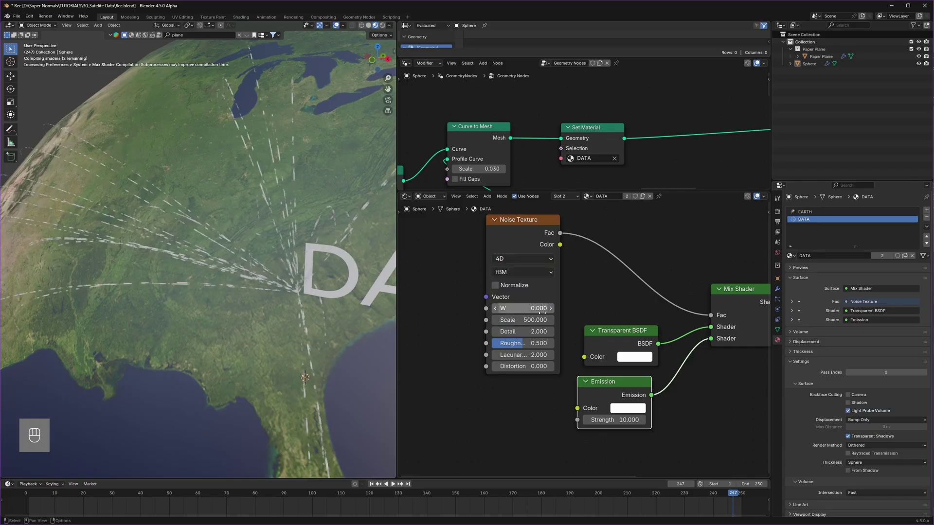
pyautogui.moveTo(515, 309); pyautogui.dragTo(530, 309)
pyautogui.scroll(-3, 523, 309)
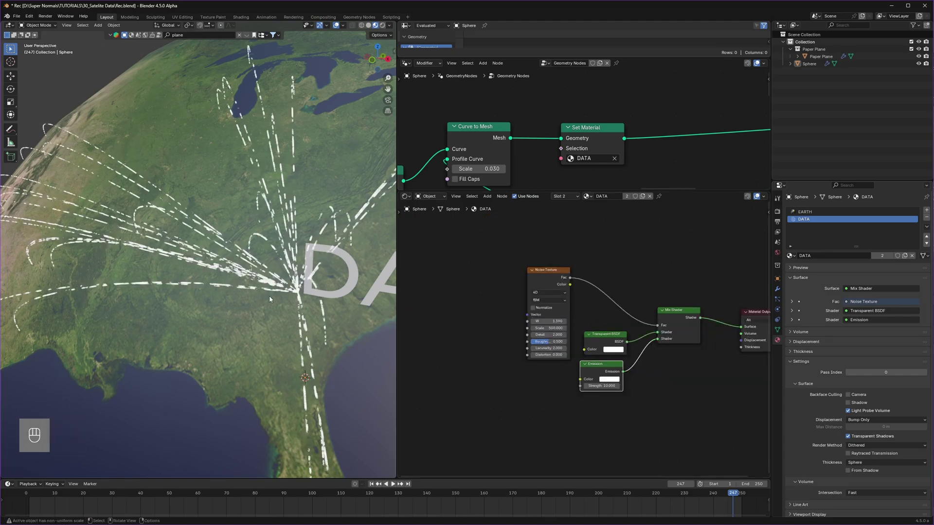